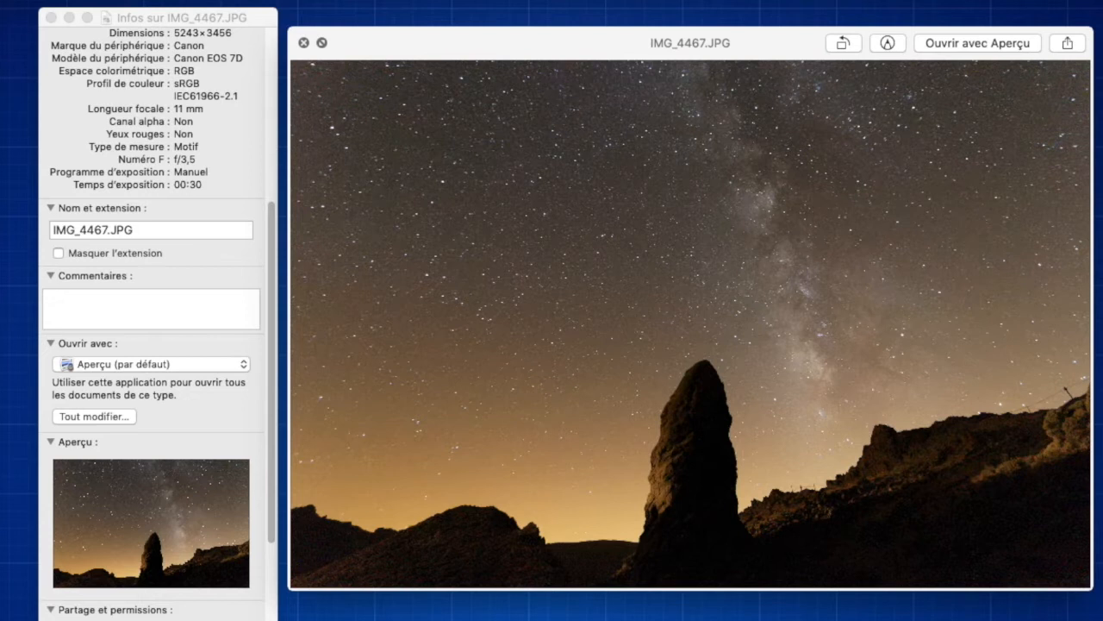
- Close the photo preview and its file info window, and open IMG_4467.JPG for editing in LightZone
{"action": "key", "text": "space"}
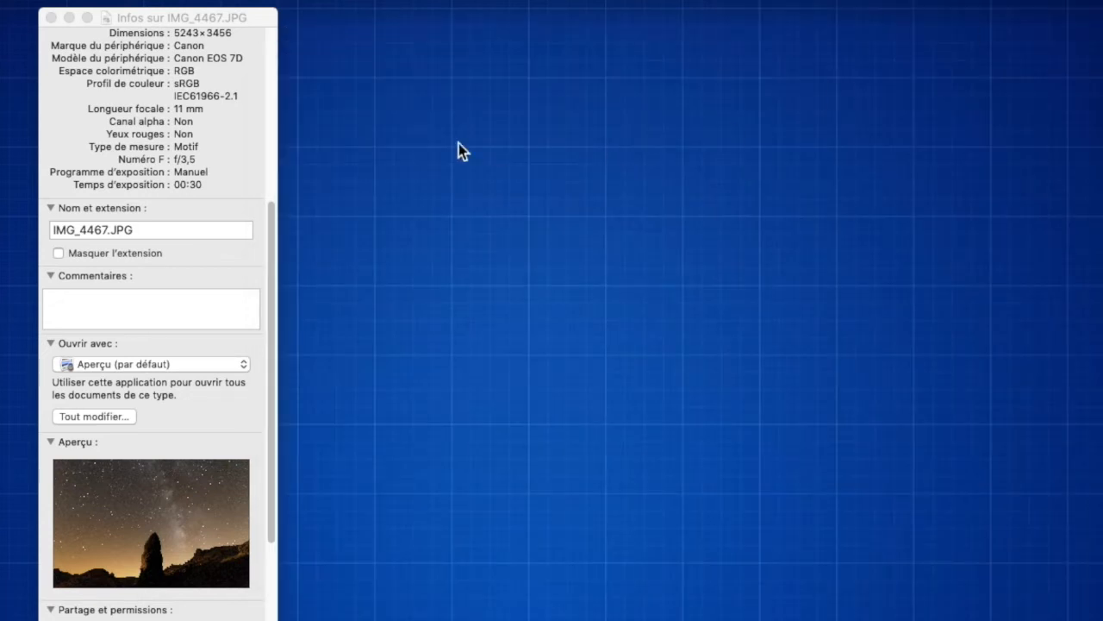
{"action": "left_click", "coordinate": [51, 18]}
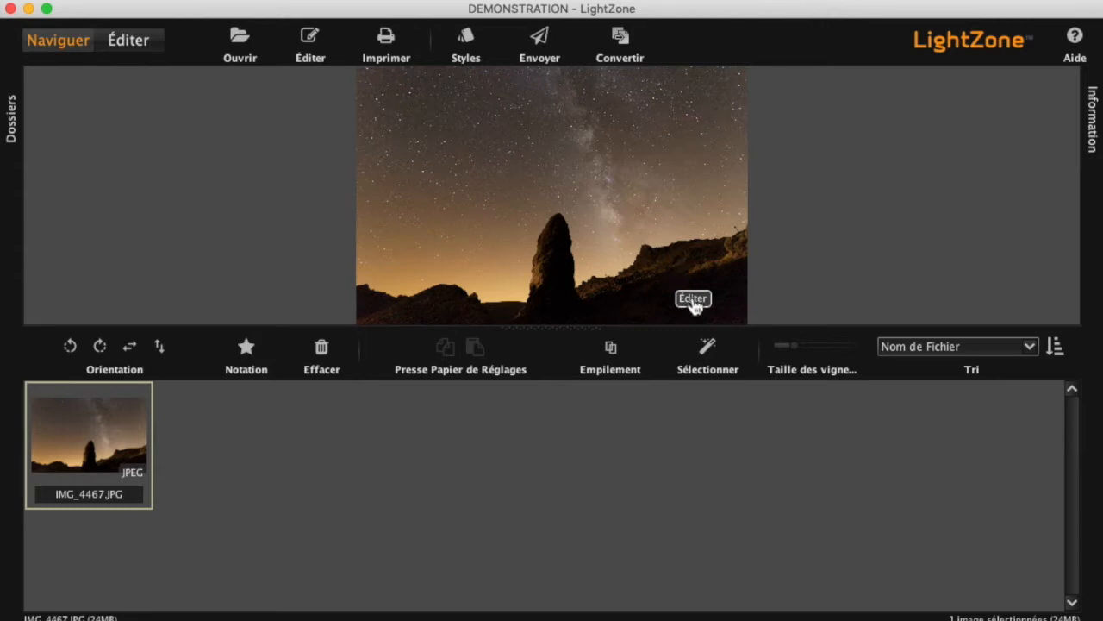
{"action": "left_click", "coordinate": [693, 300]}
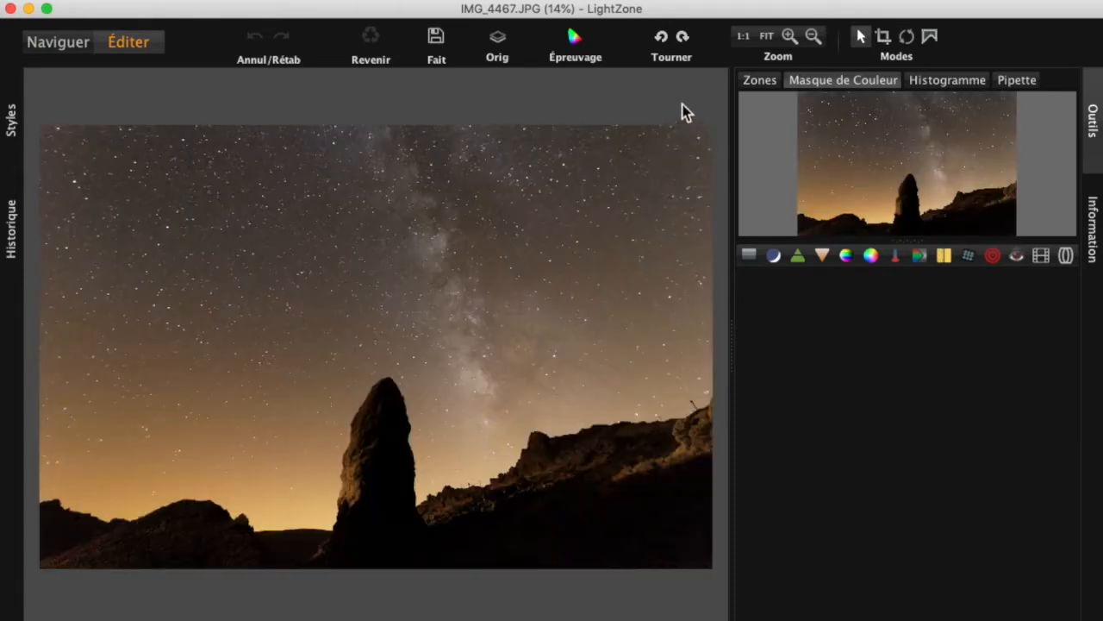
- Examine the sky, the rock pillar and the dark slopes at 1:1 scale to judge noise and shadow detail
{"action": "left_click", "coordinate": [747, 37]}
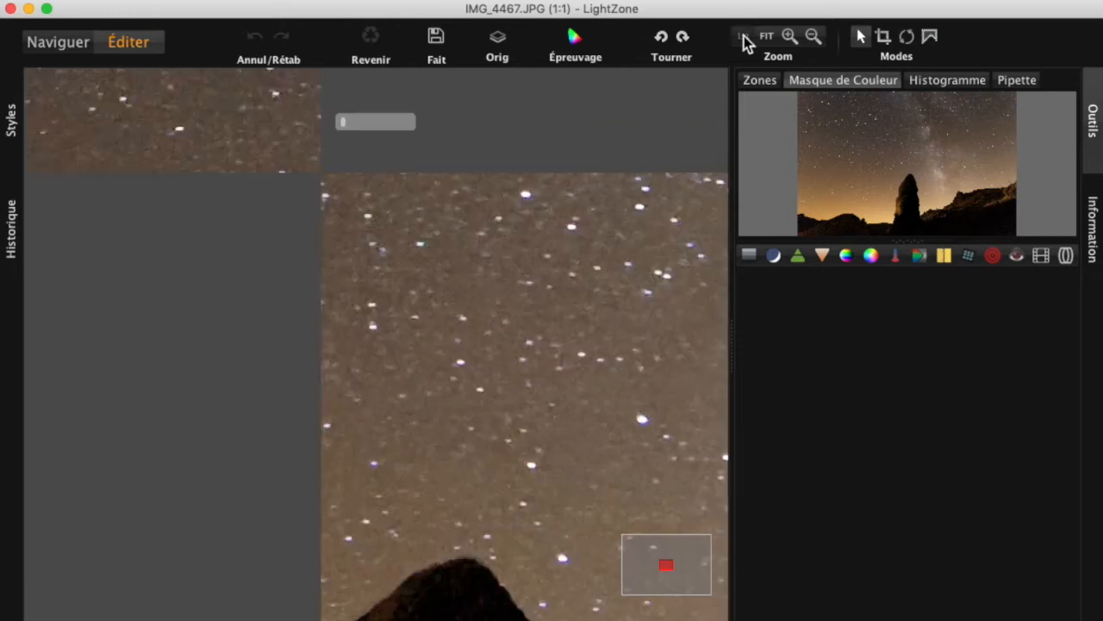
{"action": "scroll", "coordinate": [551, 456], "scroll_direction": "down", "scroll_amount": 5}
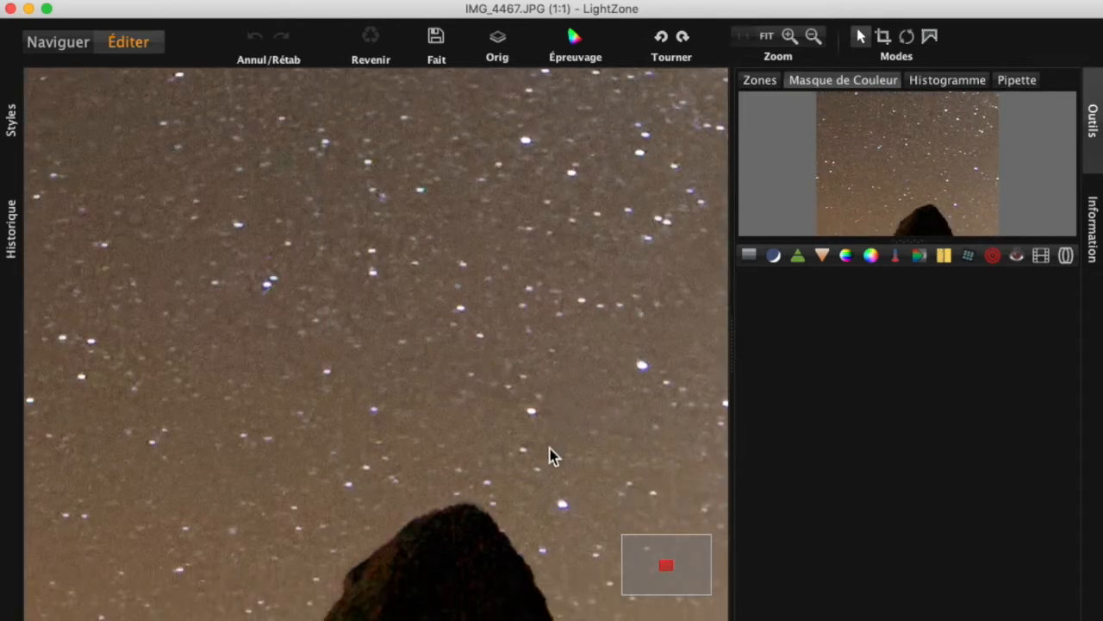
{"action": "scroll", "coordinate": [143, 404], "scroll_direction": "down", "scroll_amount": 10}
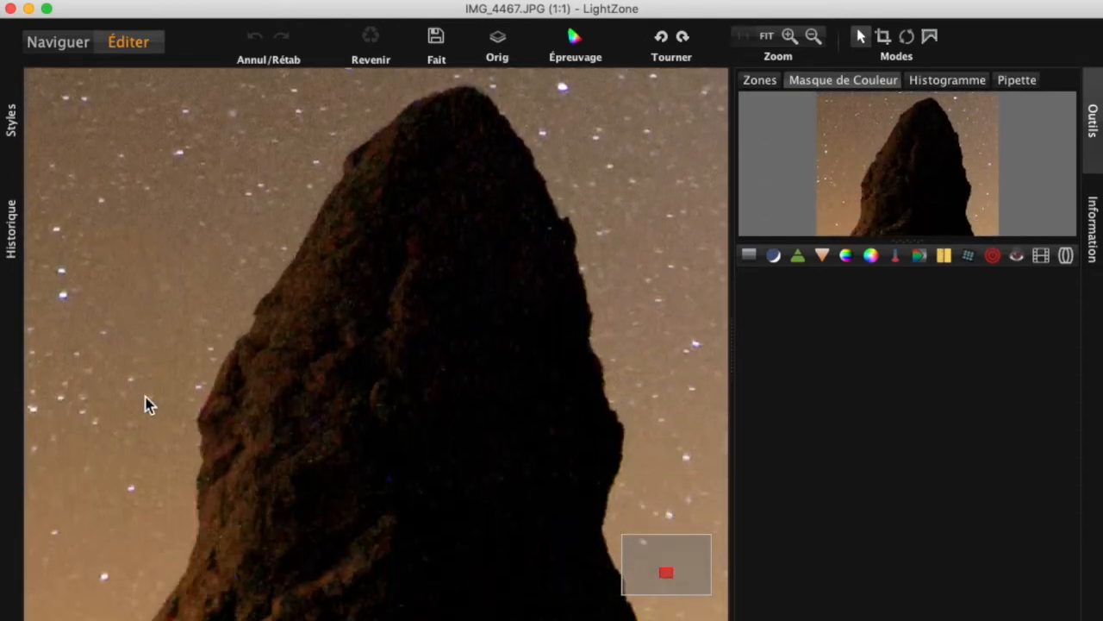
{"action": "scroll", "coordinate": [145, 403], "scroll_direction": "down", "scroll_amount": 10}
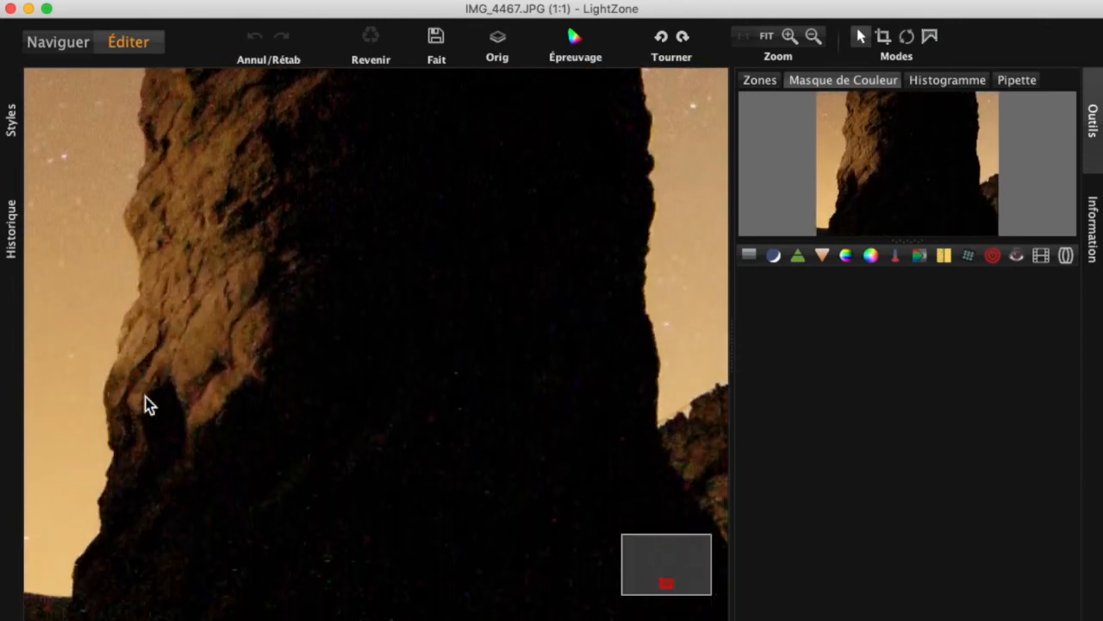
{"action": "scroll", "coordinate": [143, 404], "scroll_direction": "up", "scroll_amount": 10}
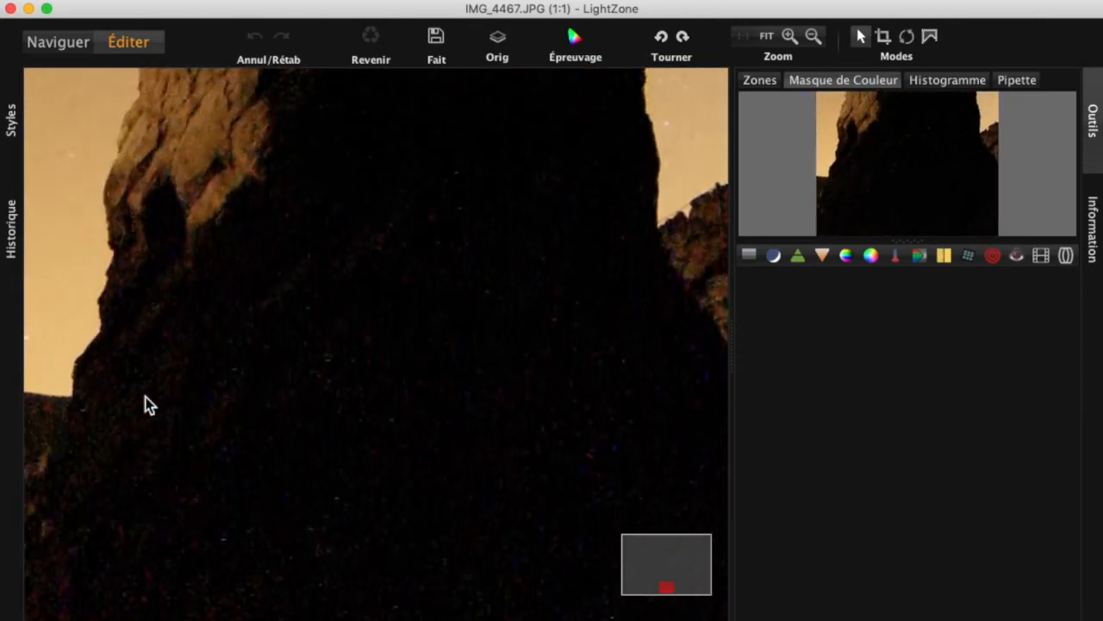
{"action": "scroll", "coordinate": [206, 395], "scroll_direction": "up", "scroll_amount": 5}
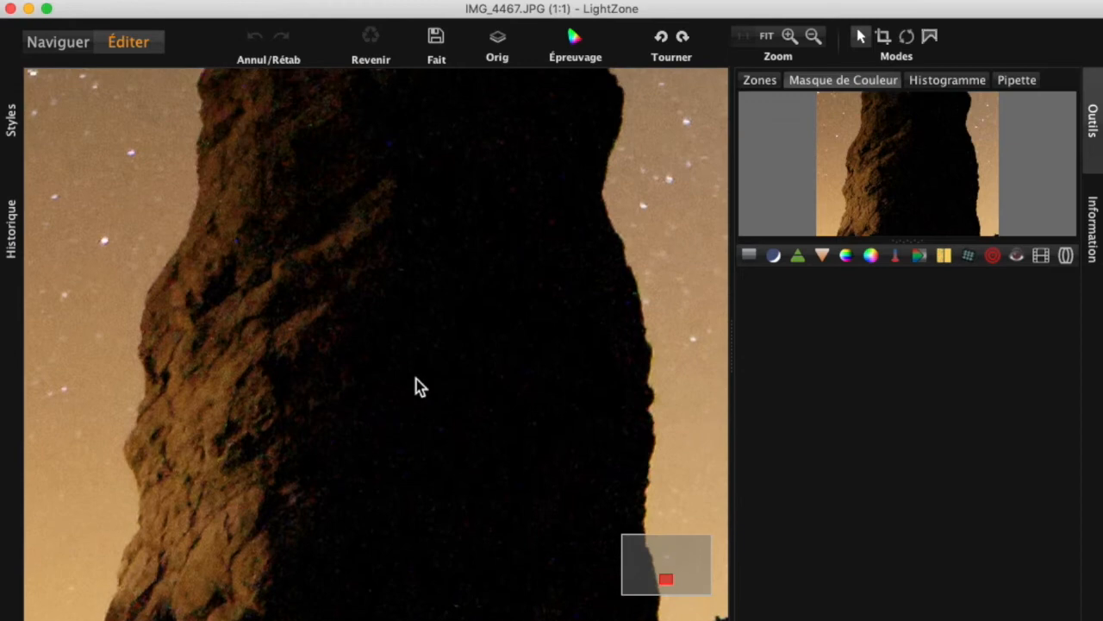
{"action": "mouse_move", "coordinate": [652, 573]}
{"action": "left_mouse_down"}
{"action": "mouse_move", "coordinate": [664, 581]}
{"action": "mouse_move", "coordinate": [647, 557]}
{"action": "mouse_move", "coordinate": [661, 552]}
{"action": "mouse_move", "coordinate": [695, 558]}
{"action": "mouse_move", "coordinate": [680, 571]}
{"action": "mouse_move", "coordinate": [694, 577]}
{"action": "left_mouse_up"}
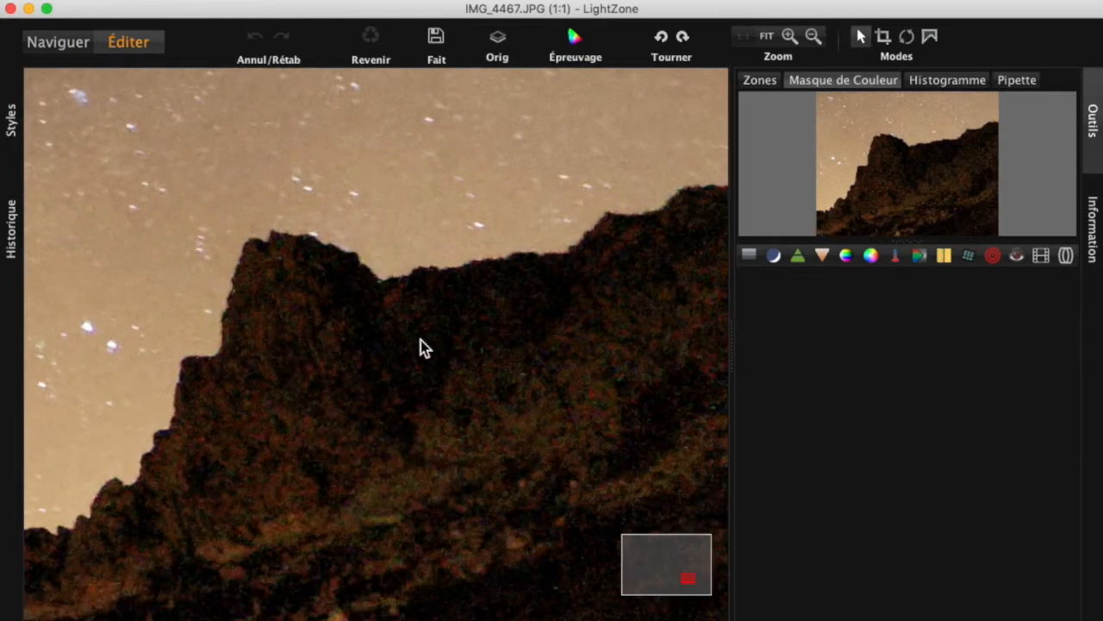
{"action": "mouse_move", "coordinate": [691, 581]}
{"action": "left_mouse_down"}
{"action": "mouse_move", "coordinate": [643, 578]}
{"action": "mouse_move", "coordinate": [630, 591]}
{"action": "mouse_move", "coordinate": [666, 572]}
{"action": "left_mouse_up"}
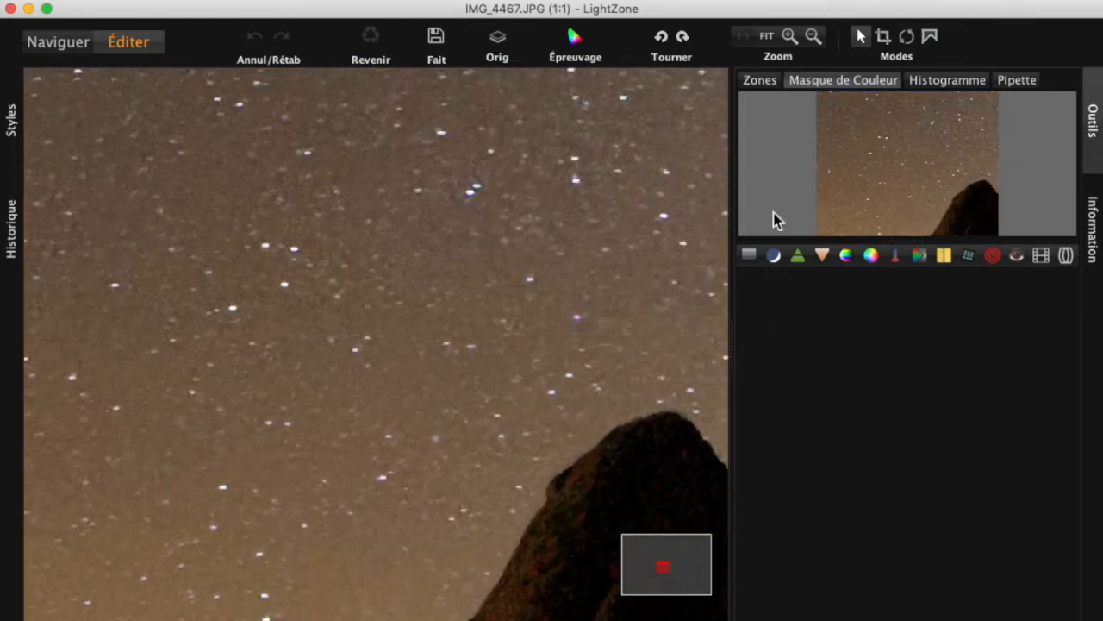
- Fit the whole photo in view and read its metadata, including exposure, focal length and ISO
{"action": "left_click", "coordinate": [767, 39]}
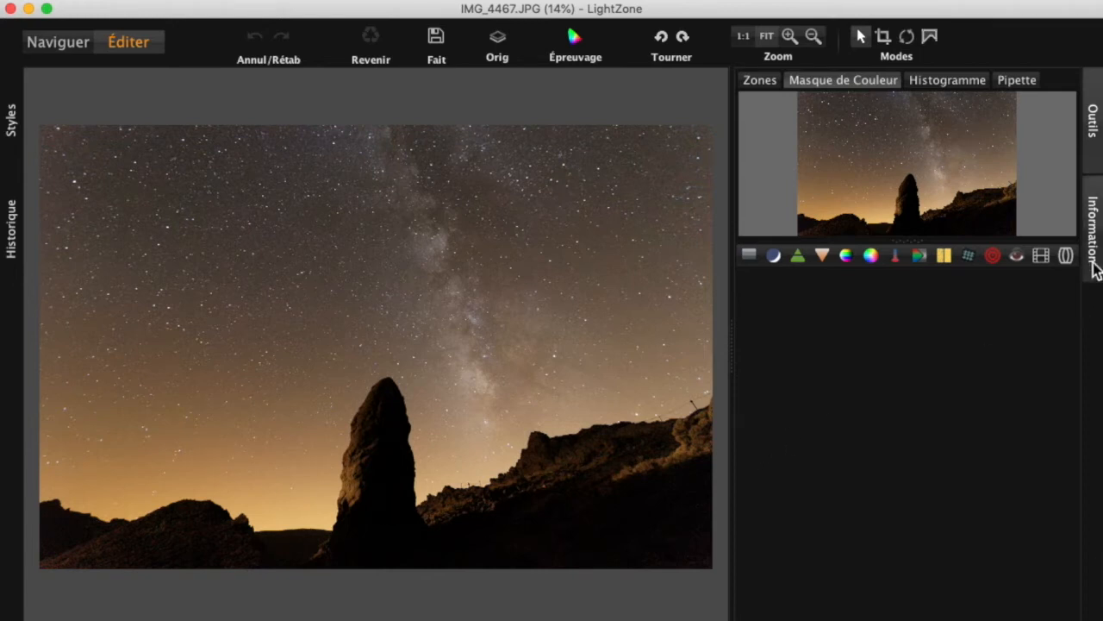
{"action": "left_click", "coordinate": [1094, 248]}
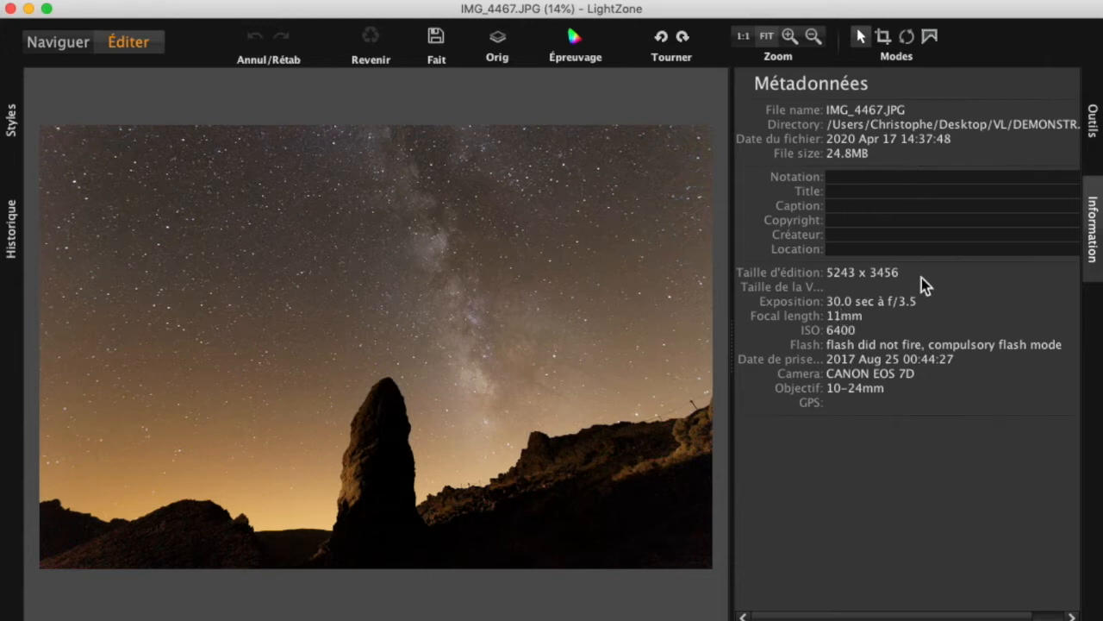
{"action": "left_click", "coordinate": [1095, 121]}
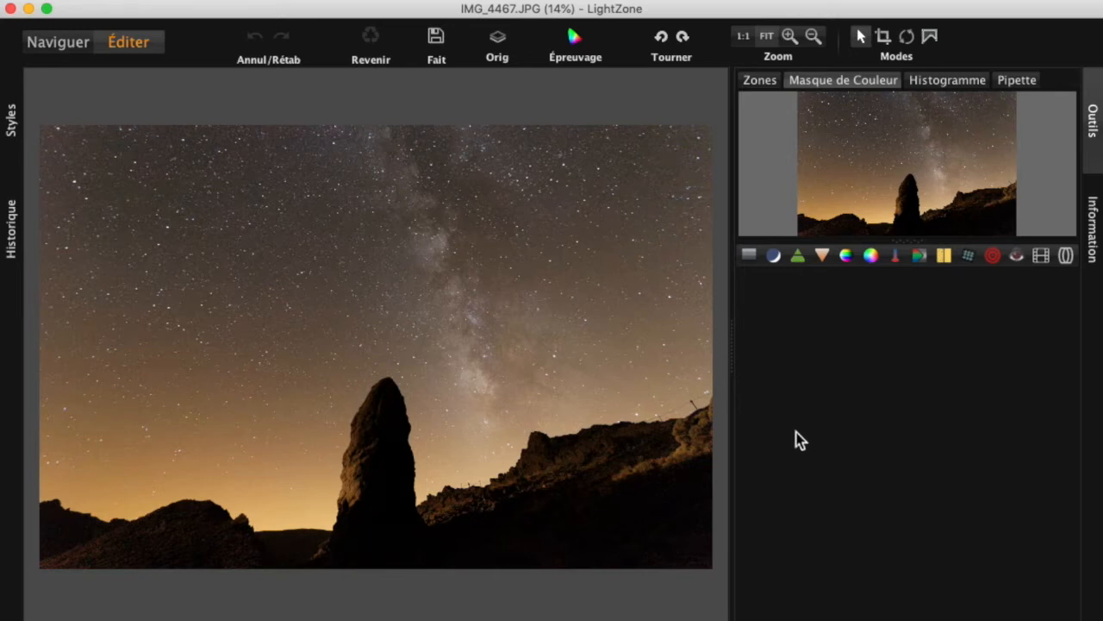
- Add a Relight adjustment to the photo and activate the curved region tool to mask it
{"action": "left_click", "coordinate": [774, 257]}
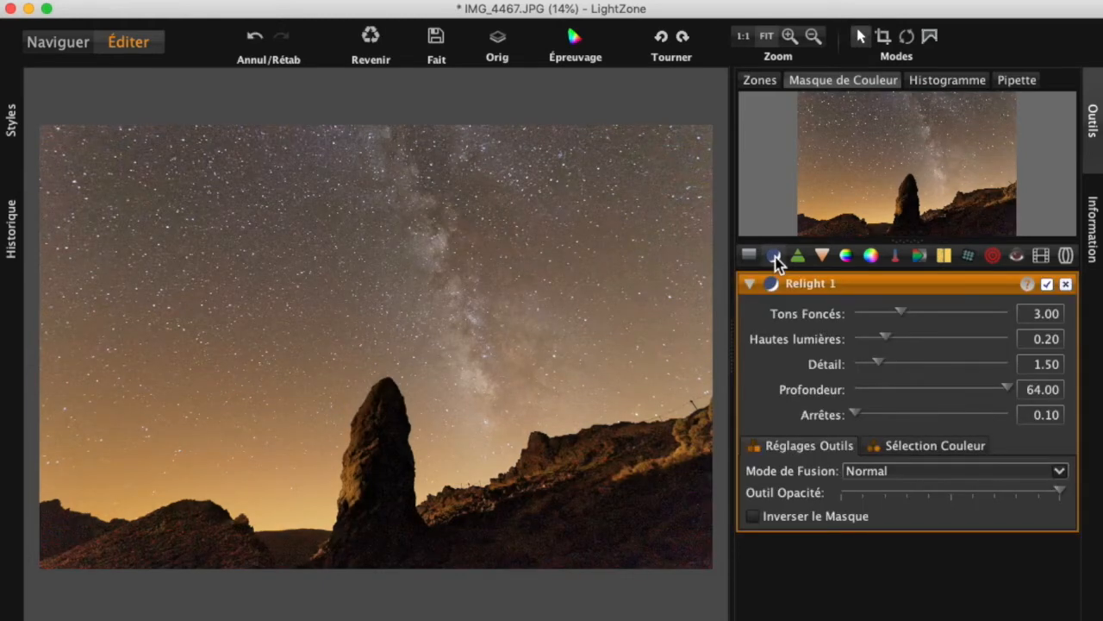
{"action": "left_click", "coordinate": [930, 38]}
{"action": "left_click", "coordinate": [988, 37]}
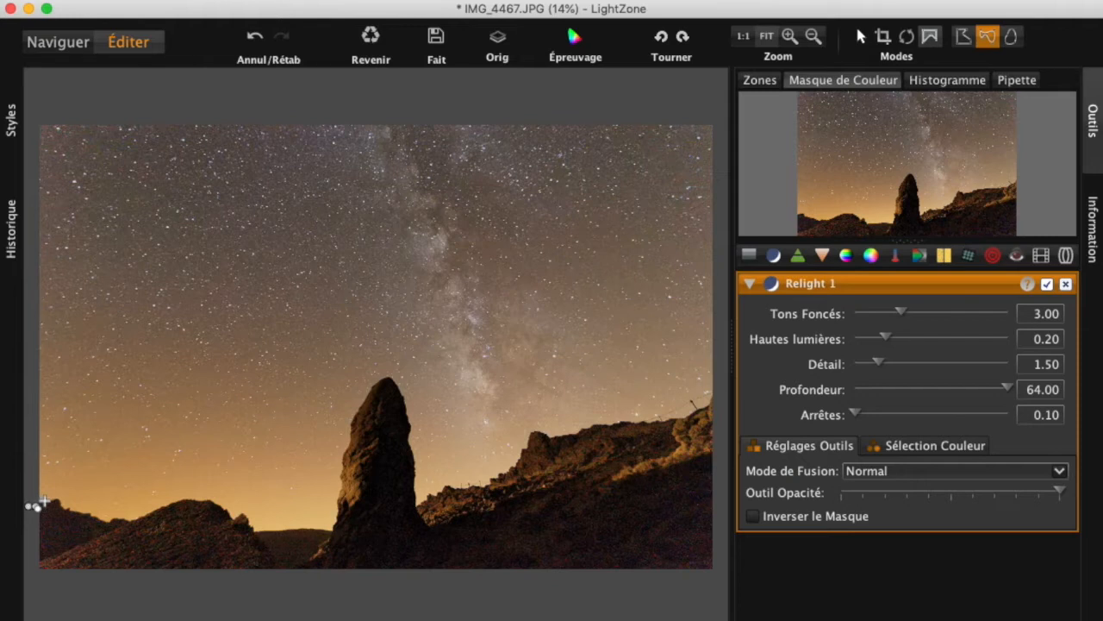
- Start the Relight region outline at the photo's left edge, tracing the hill skyline to the foot of the rock pillar
{"action": "left_click", "coordinate": [45, 501]}
{"action": "left_click", "coordinate": [56, 497]}
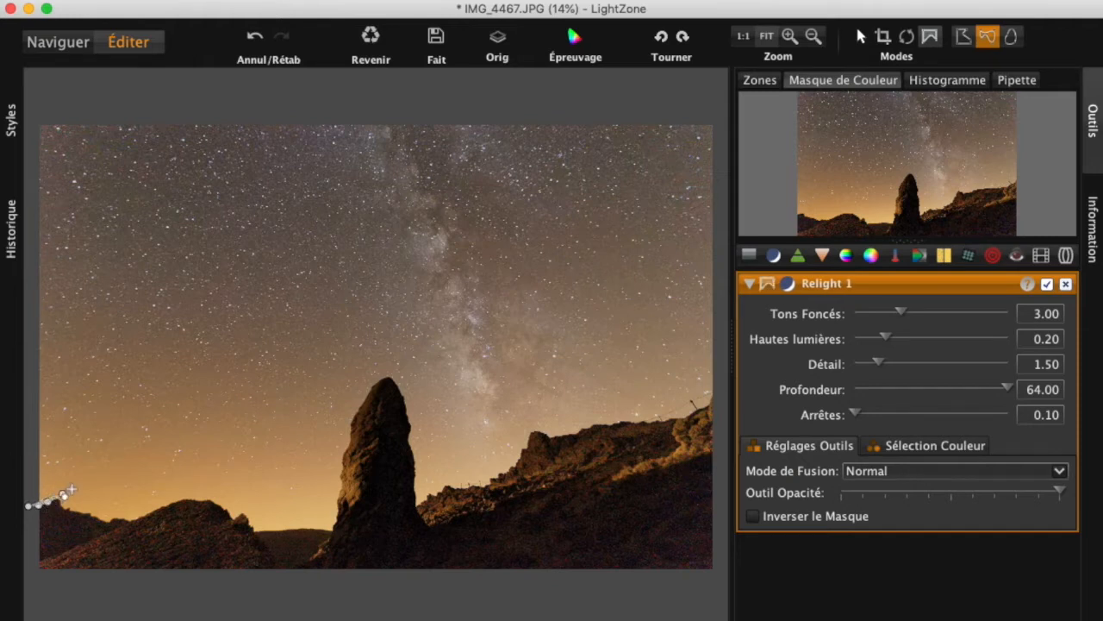
{"action": "left_click", "coordinate": [63, 508]}
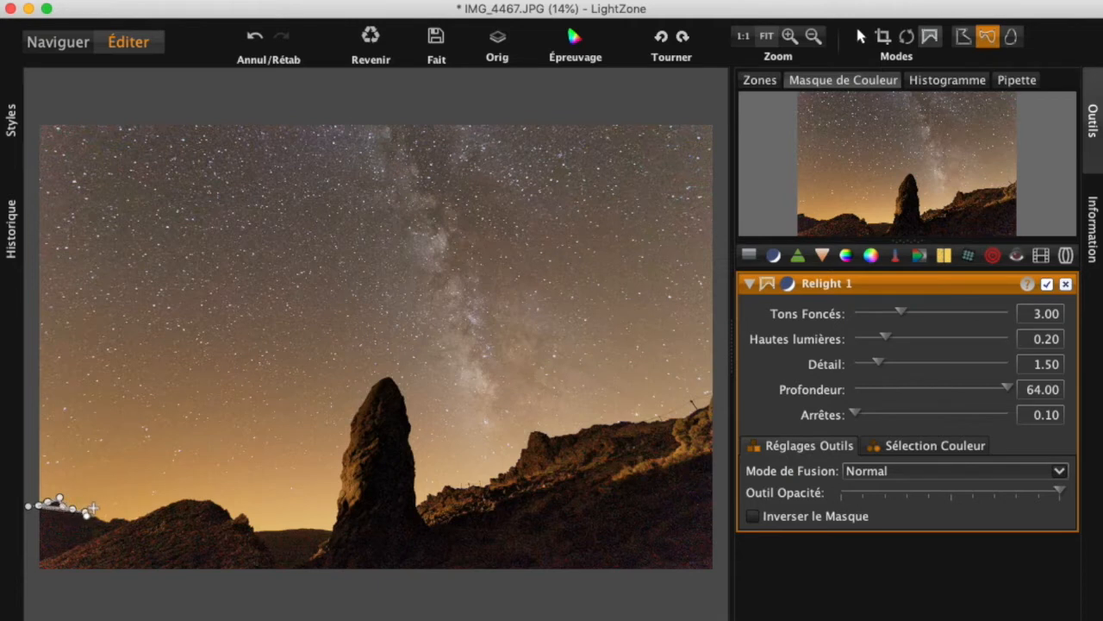
{"action": "left_click", "coordinate": [96, 514]}
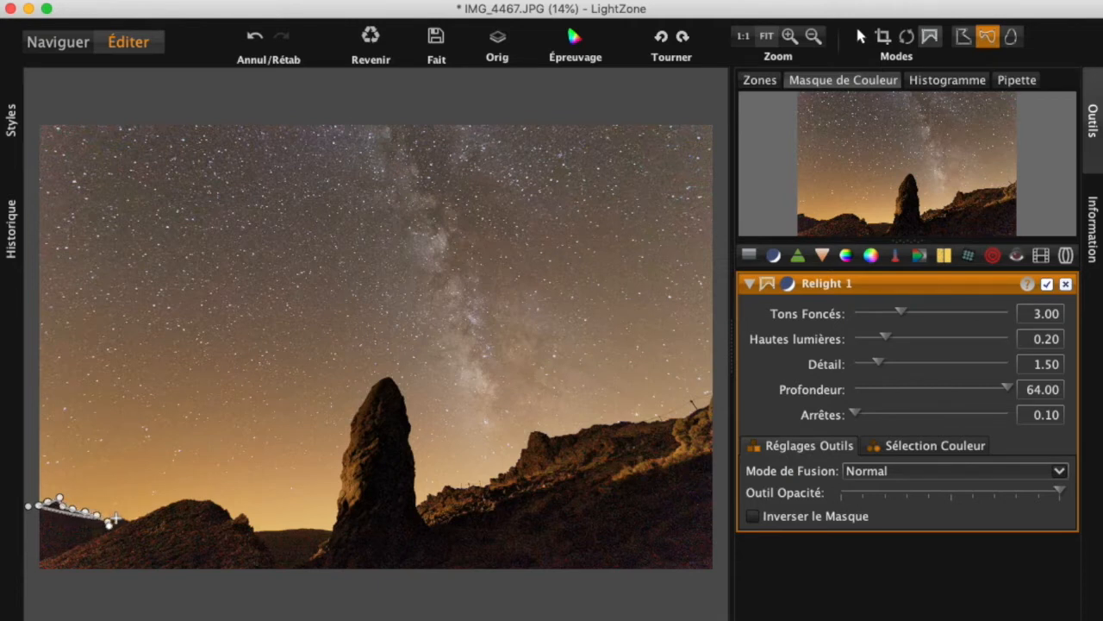
{"action": "left_click", "coordinate": [120, 517]}
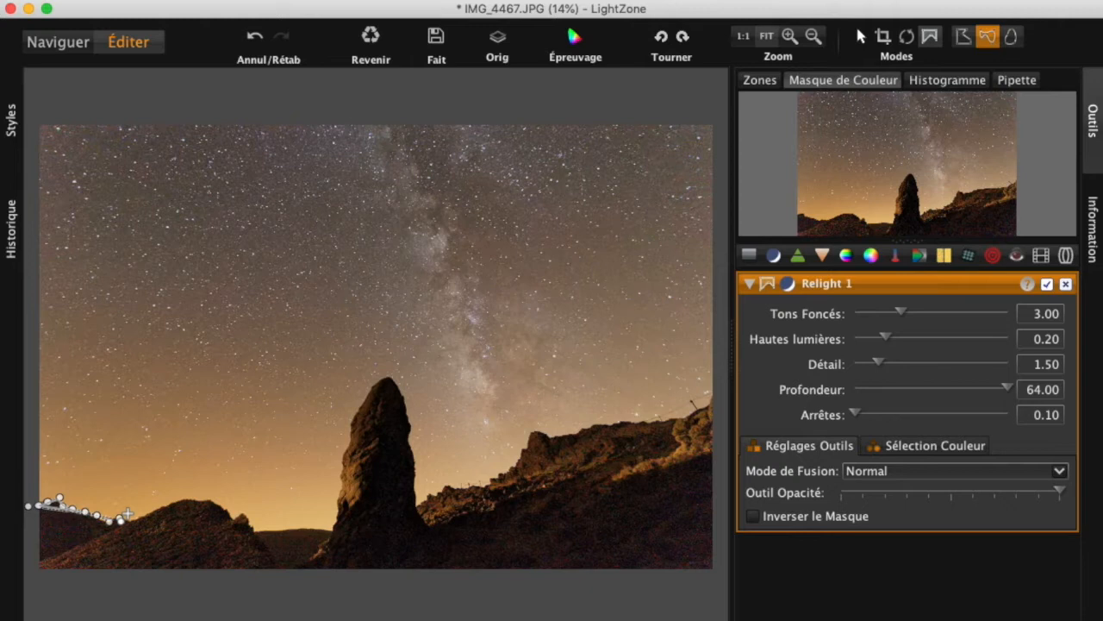
{"action": "left_click", "coordinate": [133, 520]}
{"action": "left_click", "coordinate": [151, 511]}
{"action": "left_click", "coordinate": [171, 503]}
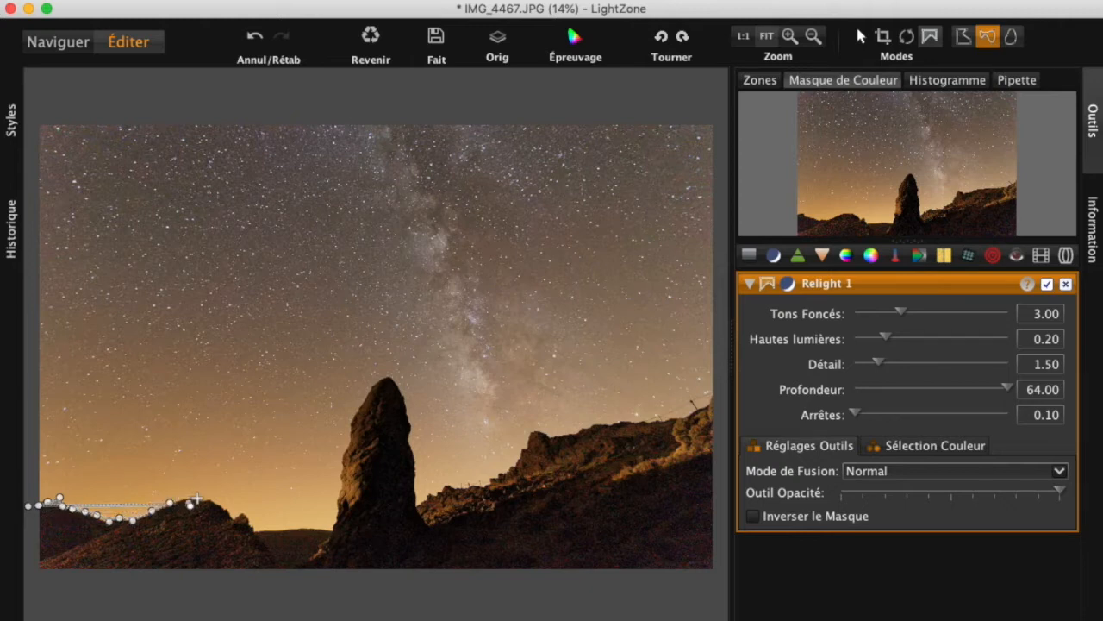
{"action": "left_click", "coordinate": [208, 500]}
{"action": "left_click", "coordinate": [226, 507]}
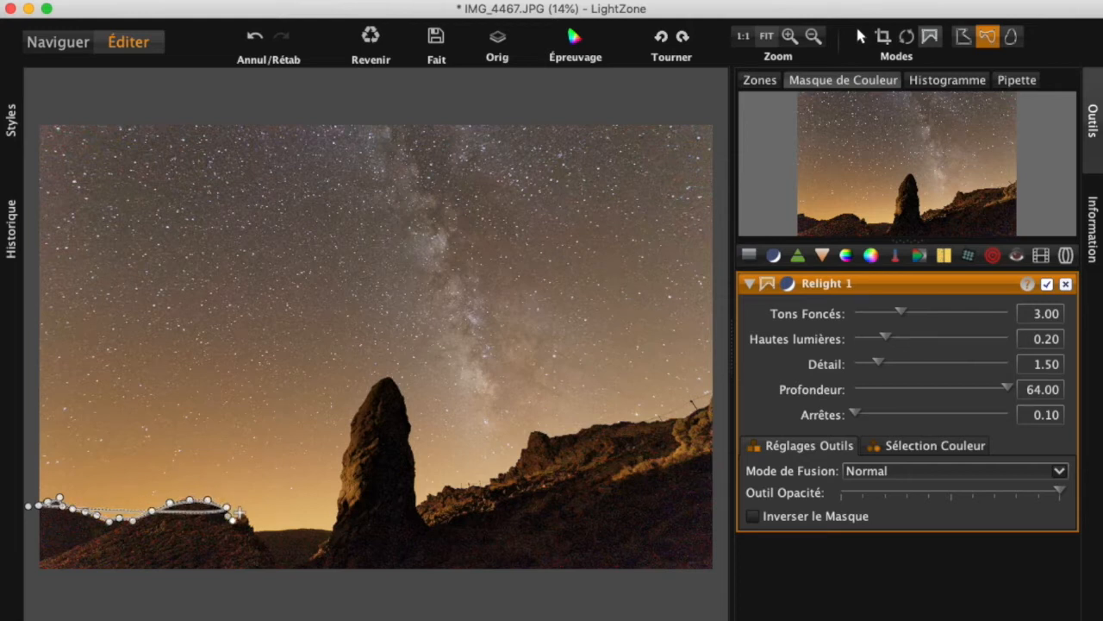
{"action": "left_click", "coordinate": [244, 509]}
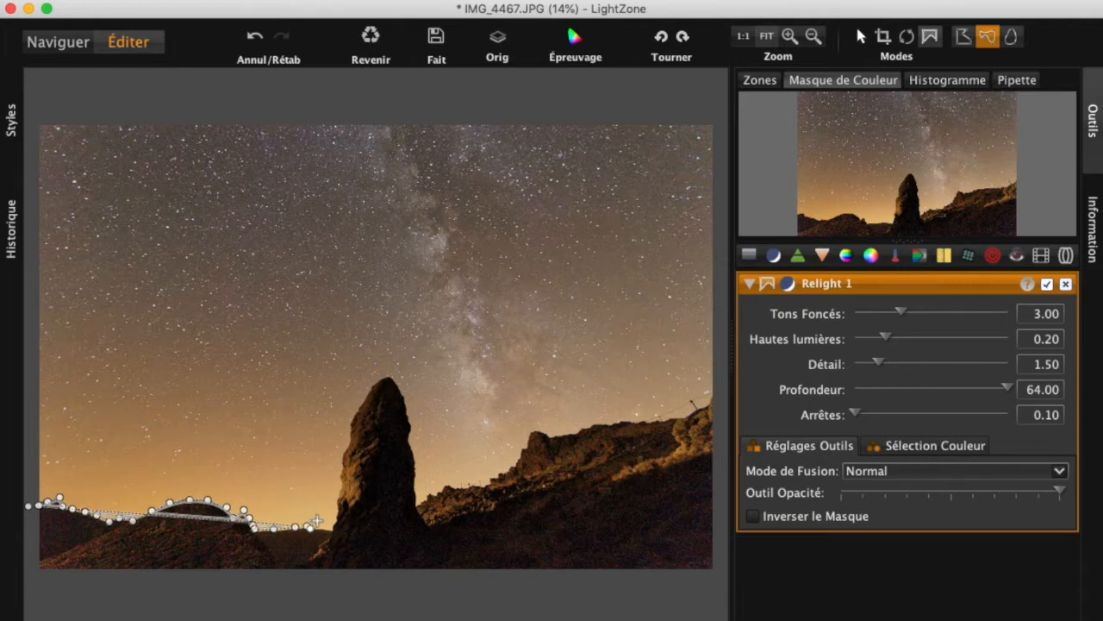
{"action": "left_click", "coordinate": [332, 530]}
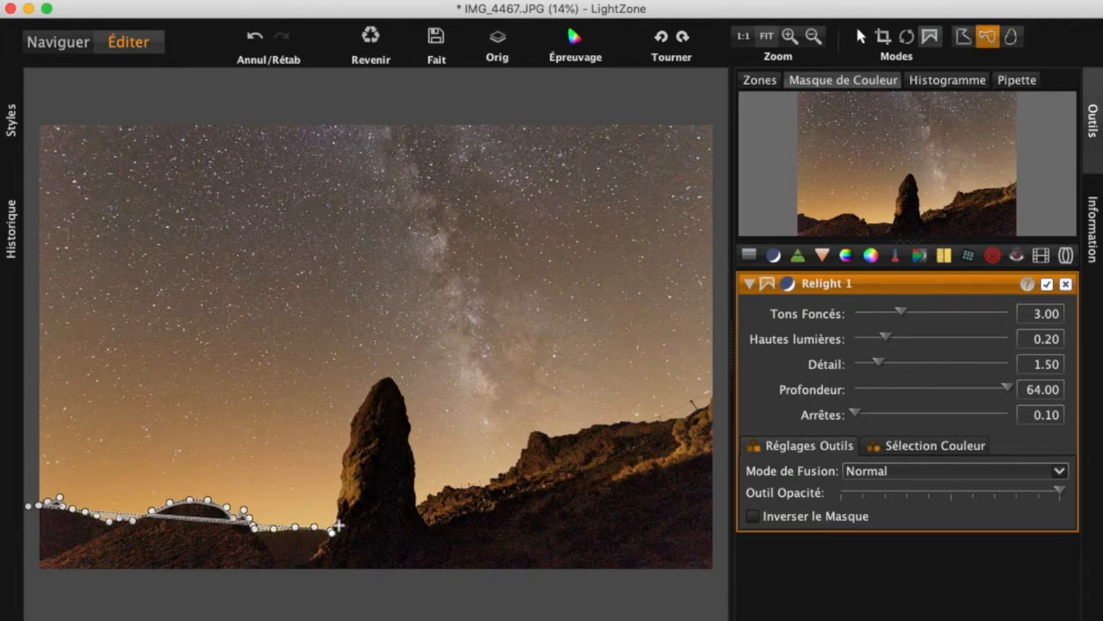
- Continue the region outline up the left edge of the rock pillar to its summit
{"action": "left_click", "coordinate": [338, 515]}
{"action": "left_click", "coordinate": [338, 499]}
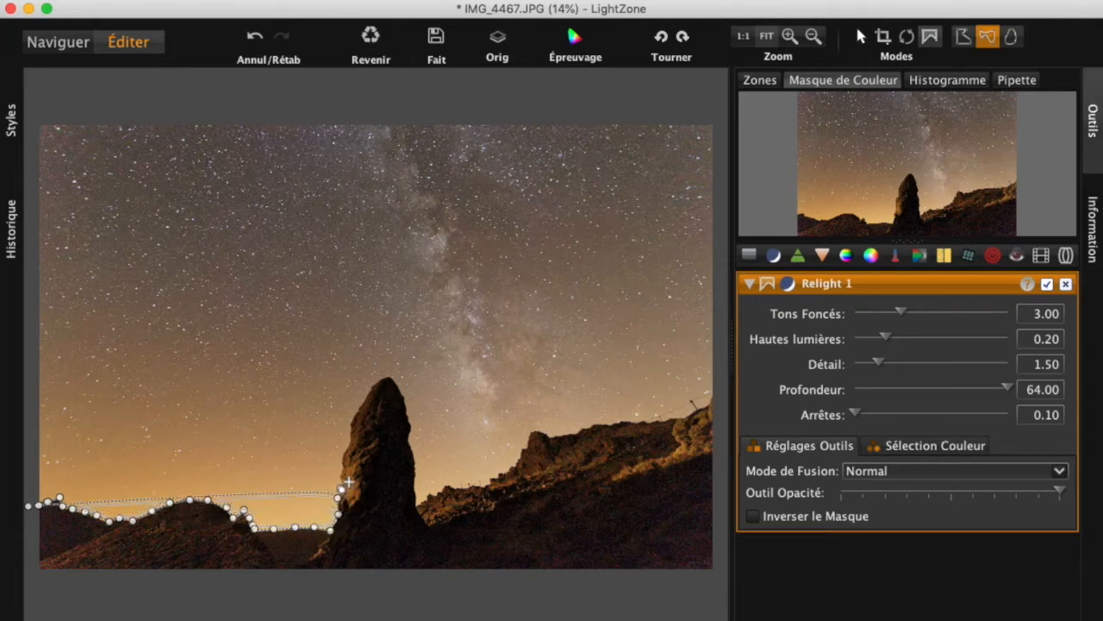
{"action": "left_click", "coordinate": [342, 480]}
{"action": "left_click", "coordinate": [342, 470]}
{"action": "left_click", "coordinate": [341, 460]}
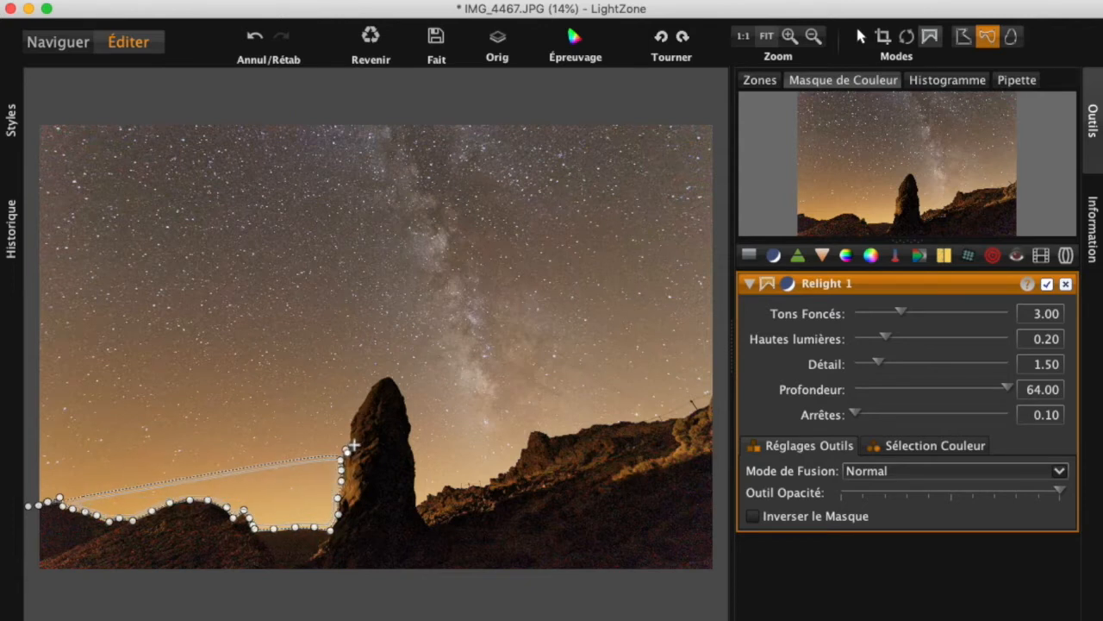
{"action": "left_click", "coordinate": [346, 449]}
{"action": "left_click", "coordinate": [350, 437]}
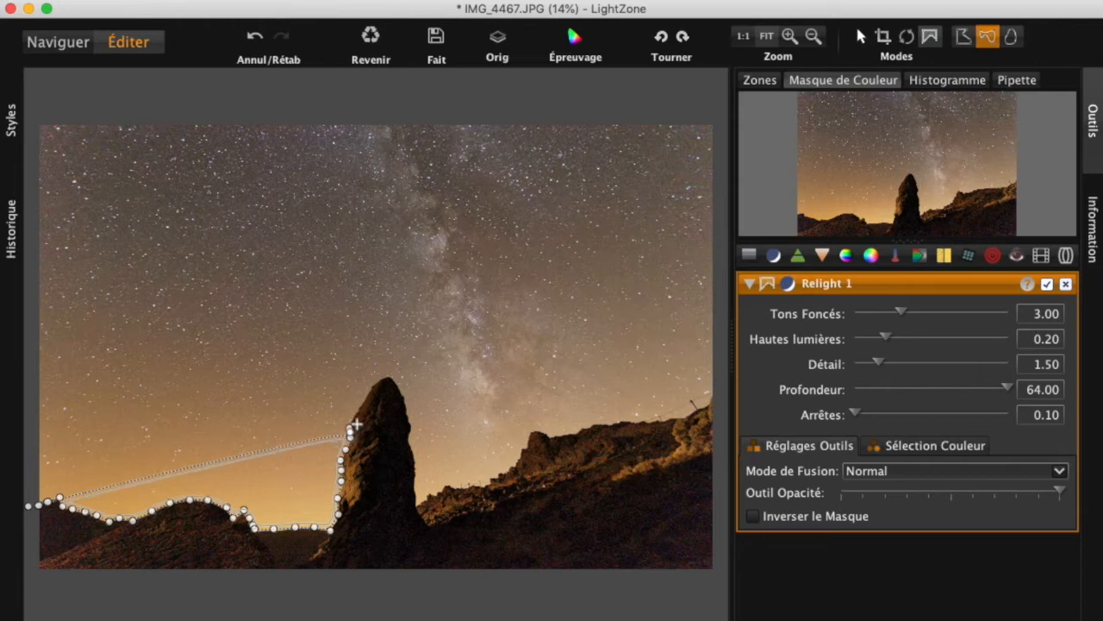
{"action": "left_click", "coordinate": [350, 428]}
{"action": "left_click", "coordinate": [359, 406]}
{"action": "left_click", "coordinate": [374, 386]}
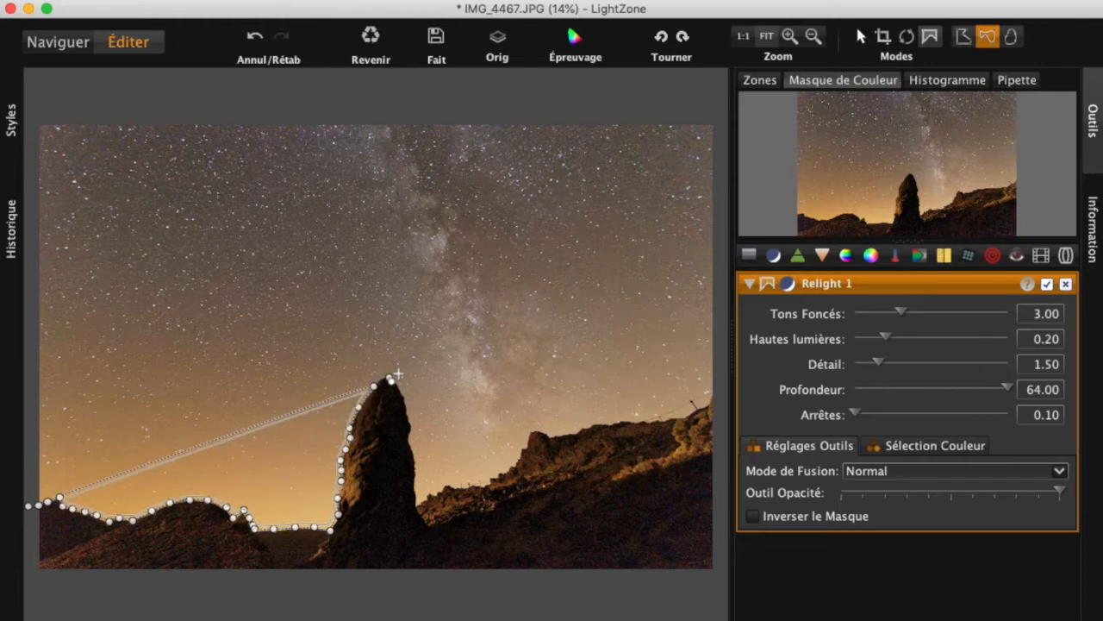
- Trace the region outline from the pillar's summit down its right edge to where it meets the slope
{"action": "left_click", "coordinate": [397, 386]}
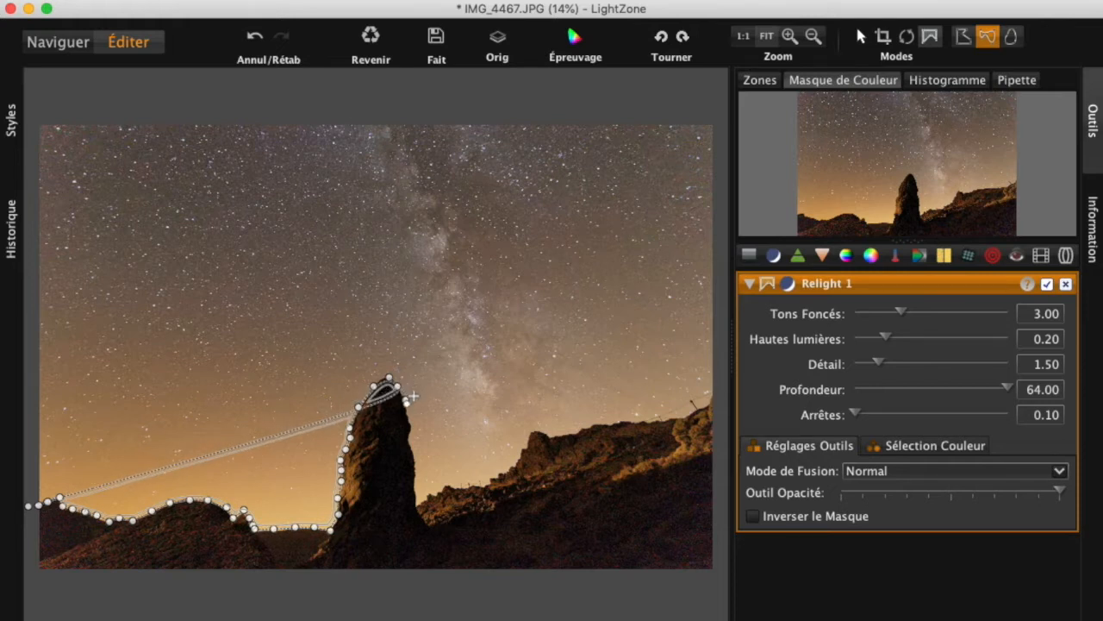
{"action": "left_click", "coordinate": [405, 400]}
{"action": "left_click", "coordinate": [409, 417]}
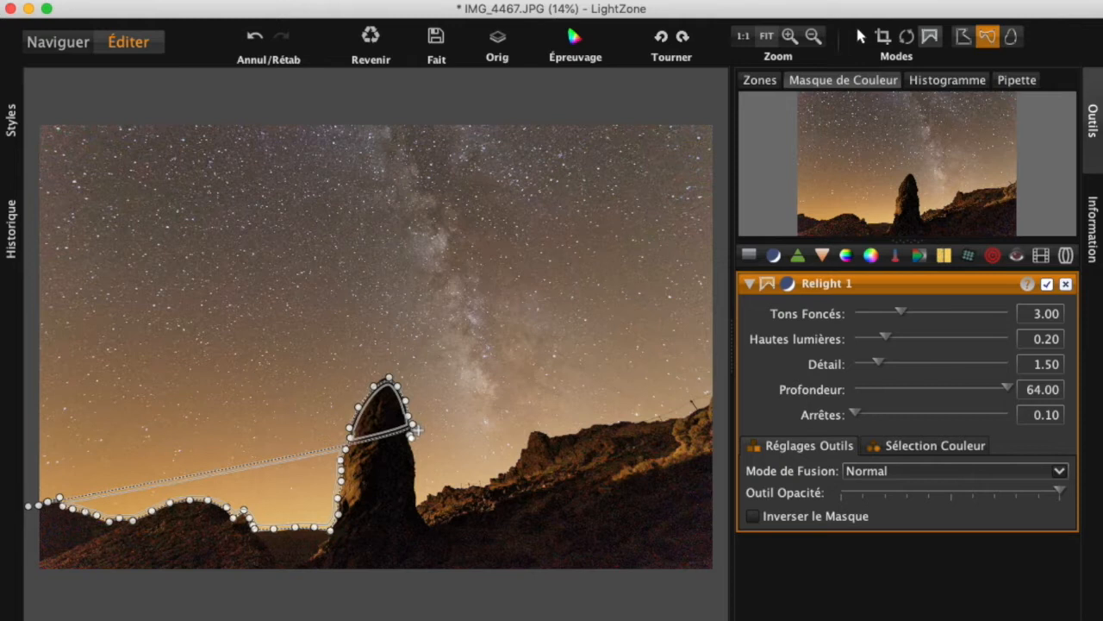
{"action": "left_click", "coordinate": [413, 450]}
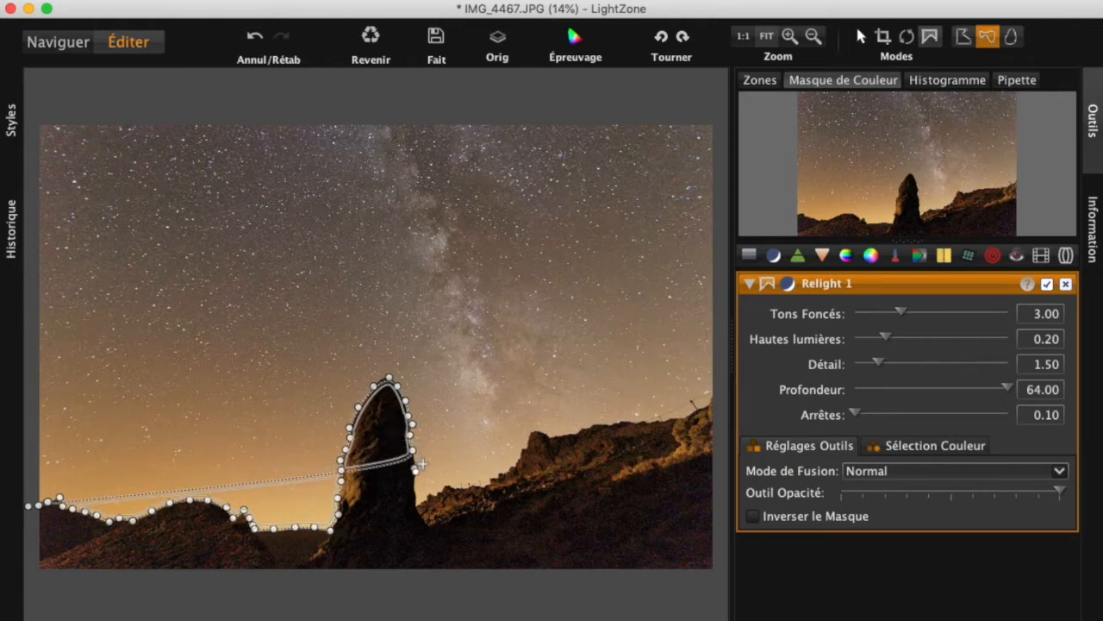
{"action": "left_click", "coordinate": [414, 468]}
{"action": "left_click", "coordinate": [414, 479]}
{"action": "left_click", "coordinate": [416, 492]}
- Continue the region outline from the foot of the rock pillar up the lower slope towards the rocky outcrop beside it
{"action": "left_click", "coordinate": [424, 503]}
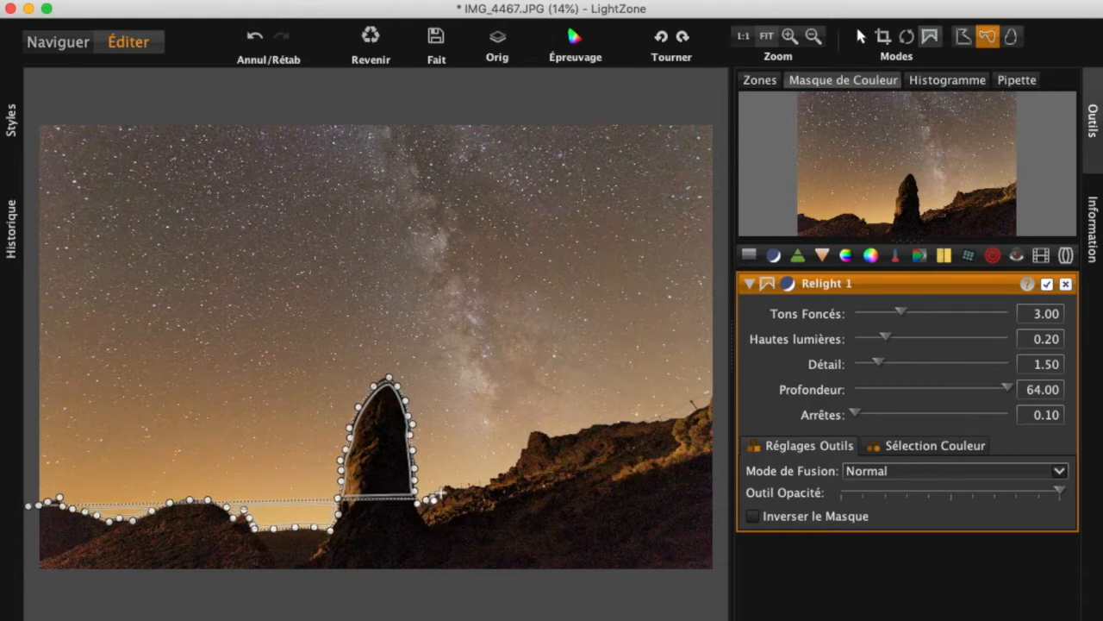
{"action": "left_click", "coordinate": [435, 494]}
{"action": "left_click", "coordinate": [445, 490]}
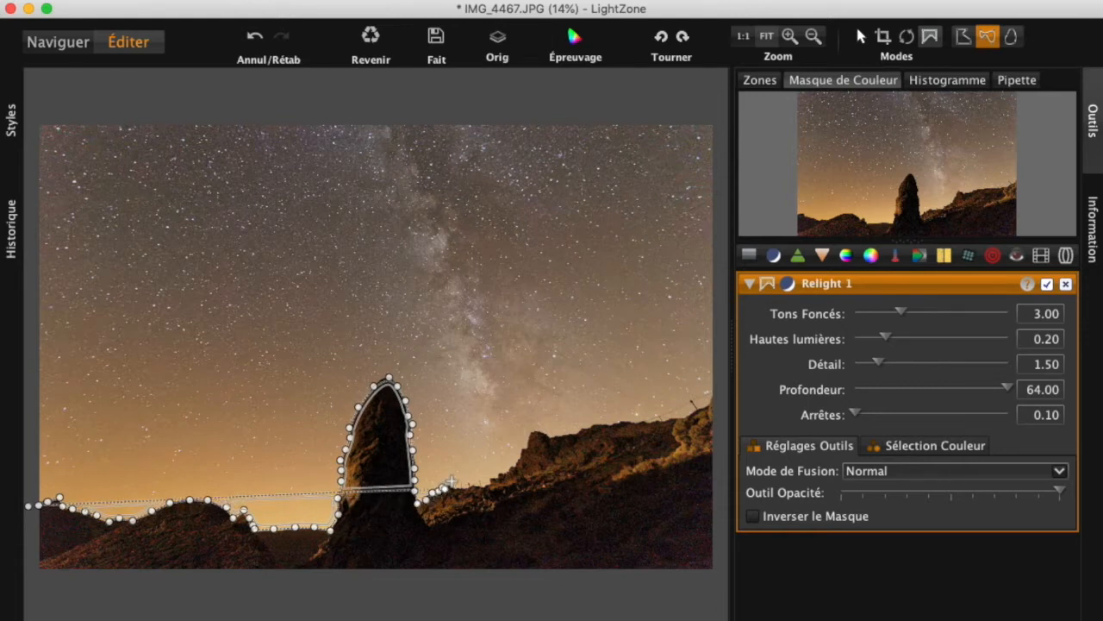
{"action": "left_click", "coordinate": [444, 481]}
{"action": "left_click", "coordinate": [463, 490]}
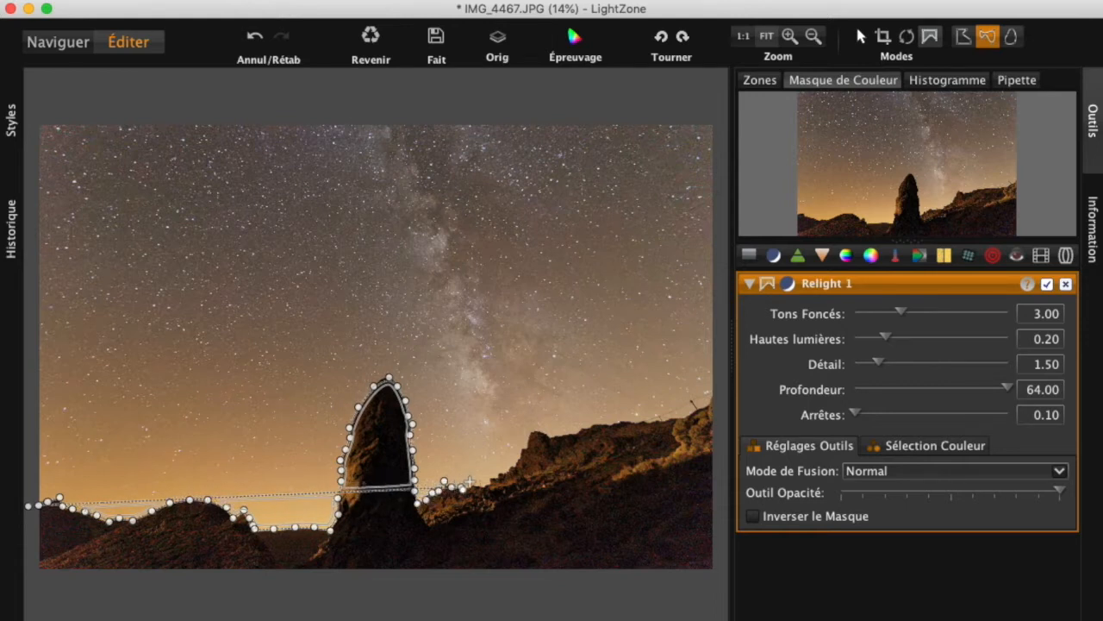
{"action": "left_click", "coordinate": [472, 484]}
{"action": "left_click", "coordinate": [483, 483]}
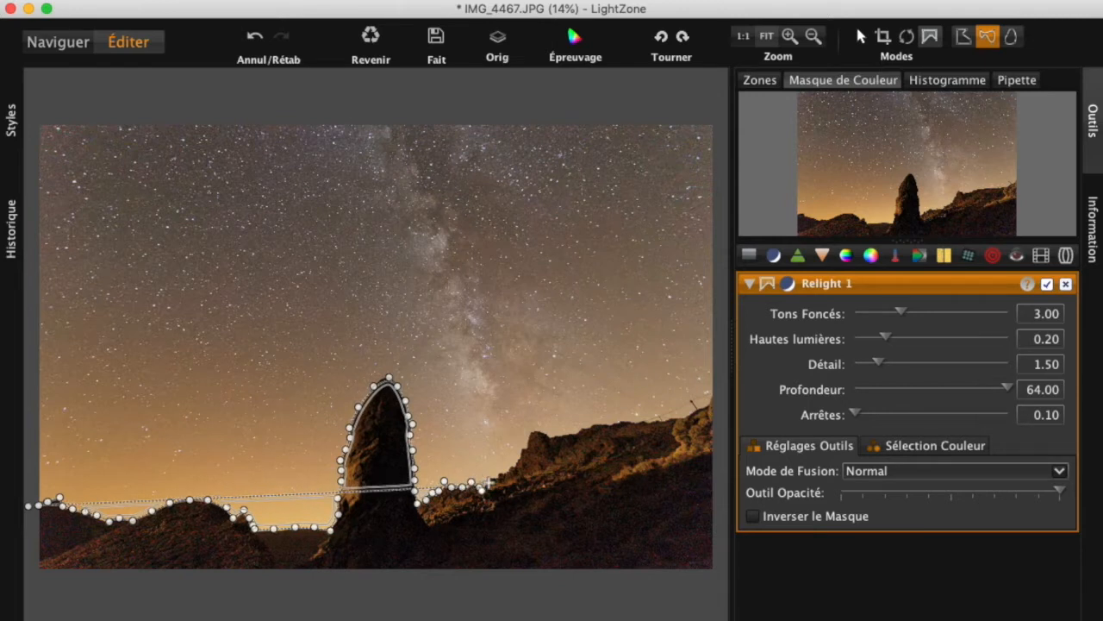
{"action": "left_click", "coordinate": [492, 480]}
{"action": "left_click", "coordinate": [503, 472]}
{"action": "left_click", "coordinate": [513, 466]}
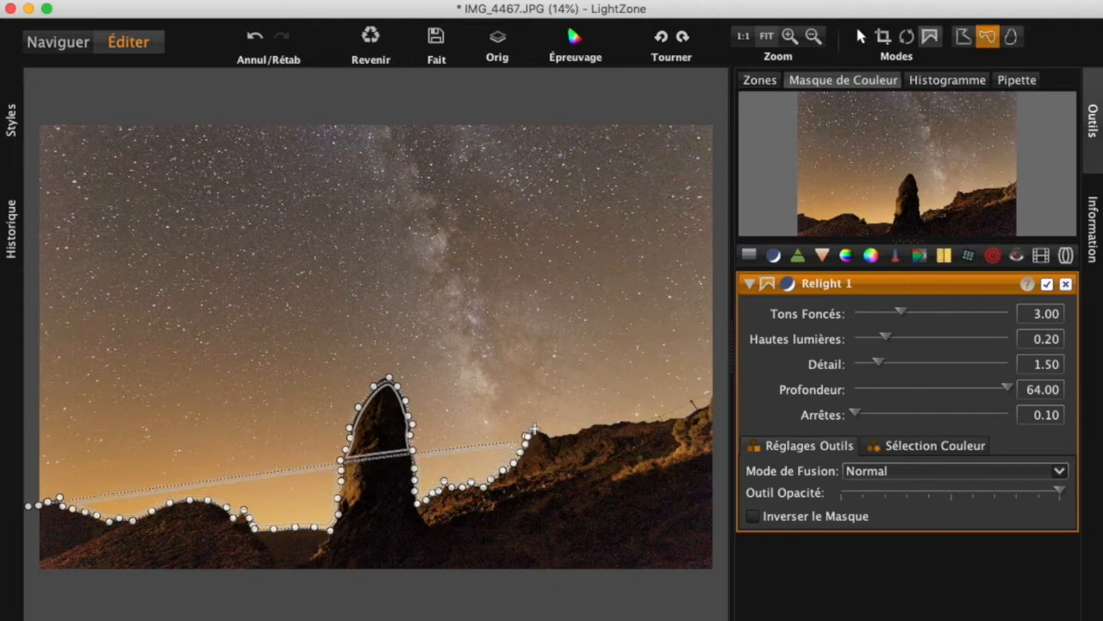
- Trace the region outline from the top of the outcrop along the first part of the nearly level ridge
{"action": "left_click", "coordinate": [548, 434]}
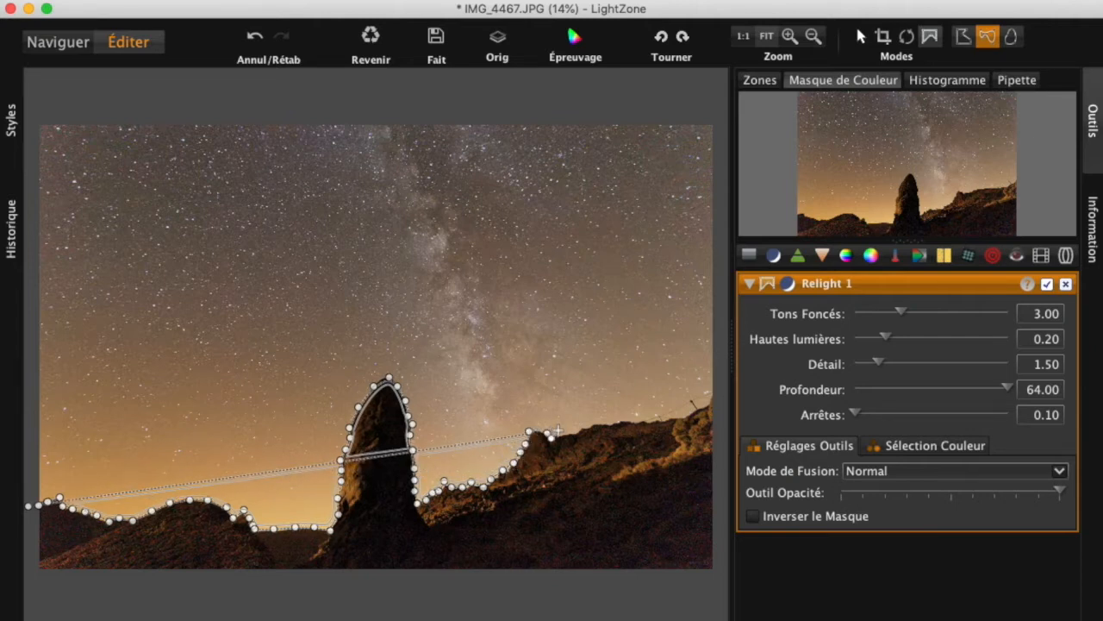
{"action": "left_click", "coordinate": [565, 434]}
{"action": "left_click", "coordinate": [582, 433]}
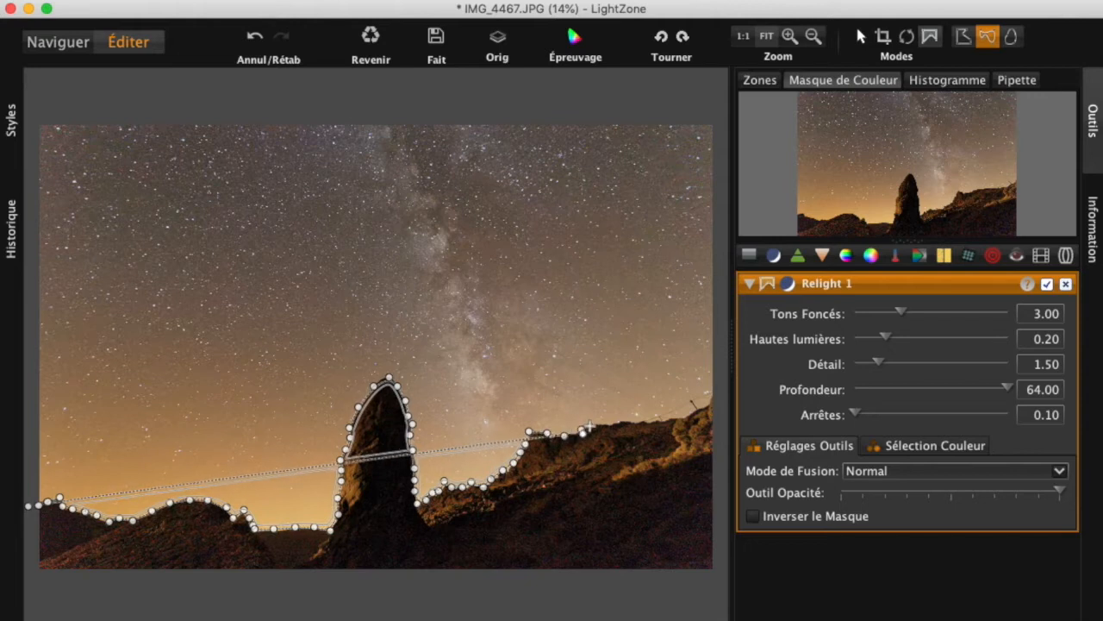
{"action": "left_click", "coordinate": [598, 425]}
{"action": "left_click", "coordinate": [609, 423]}
{"action": "left_click", "coordinate": [621, 422]}
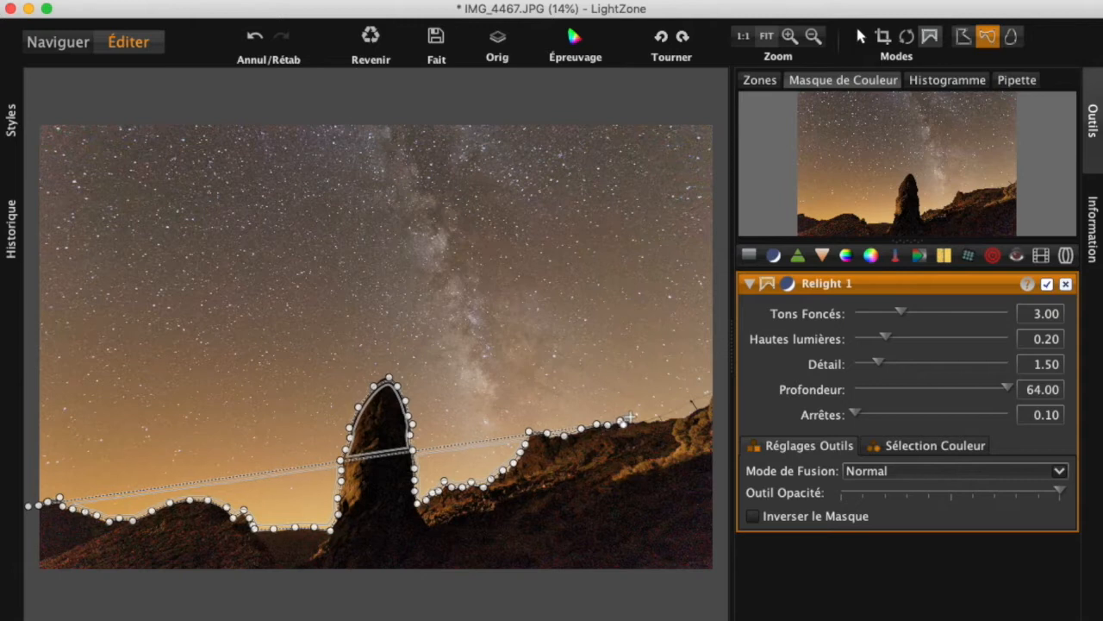
- Extend the region outline along the rest of the ridge and over the final rise, just past the photo's right edge
{"action": "left_click", "coordinate": [635, 421]}
{"action": "left_click", "coordinate": [646, 419]}
{"action": "left_click", "coordinate": [660, 420]}
{"action": "left_click", "coordinate": [672, 419]}
{"action": "left_click", "coordinate": [683, 417]}
{"action": "left_click", "coordinate": [695, 412]}
{"action": "left_click", "coordinate": [701, 404]}
{"action": "left_click", "coordinate": [709, 398]}
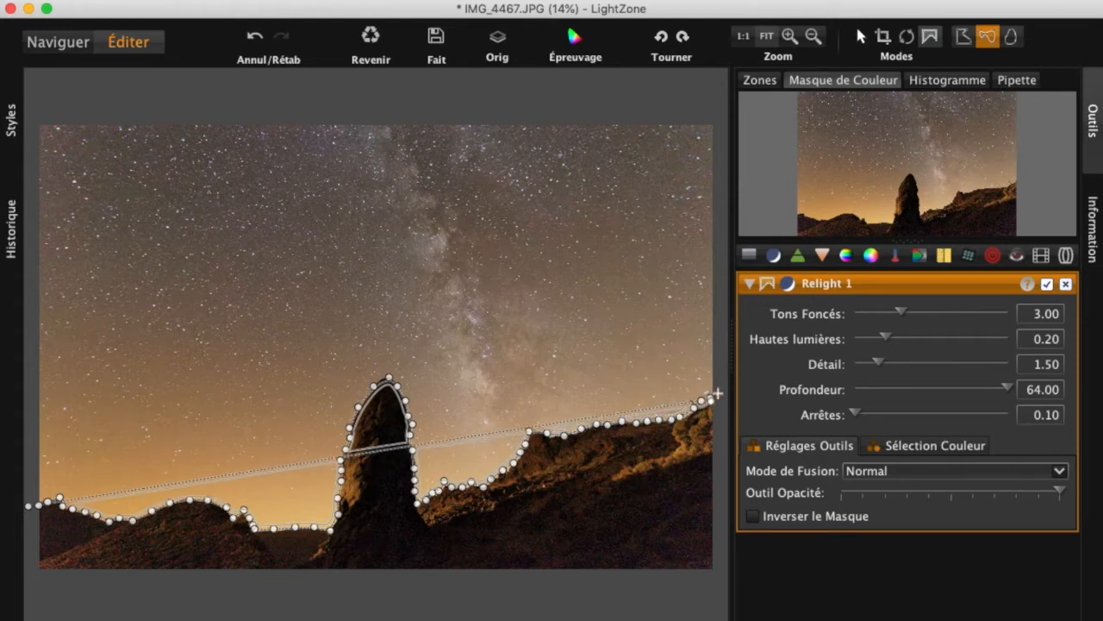
{"action": "left_click", "coordinate": [722, 399]}
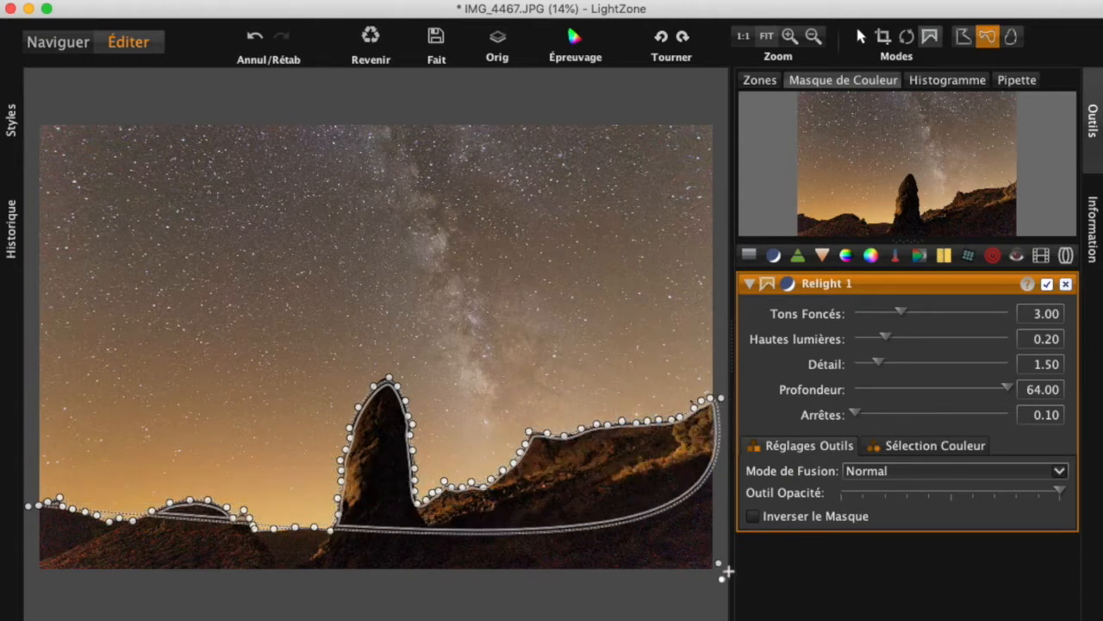
- Close the region outline by carrying it down outside the photo's right edge and beneath the photo back to its starting point
{"action": "left_click", "coordinate": [726, 505]}
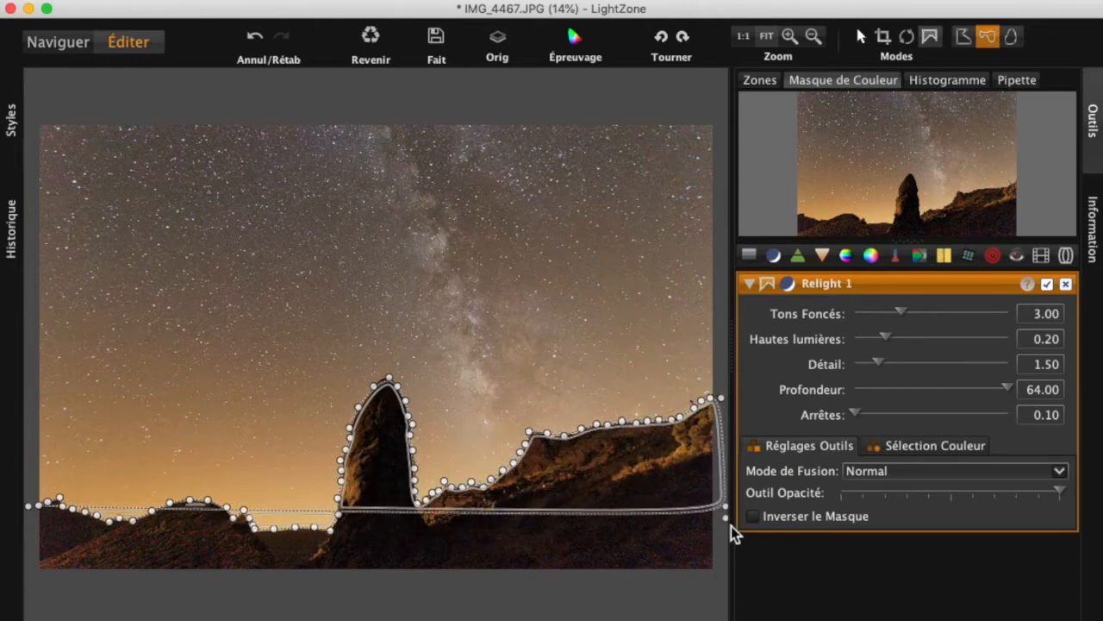
{"action": "left_click", "coordinate": [724, 595]}
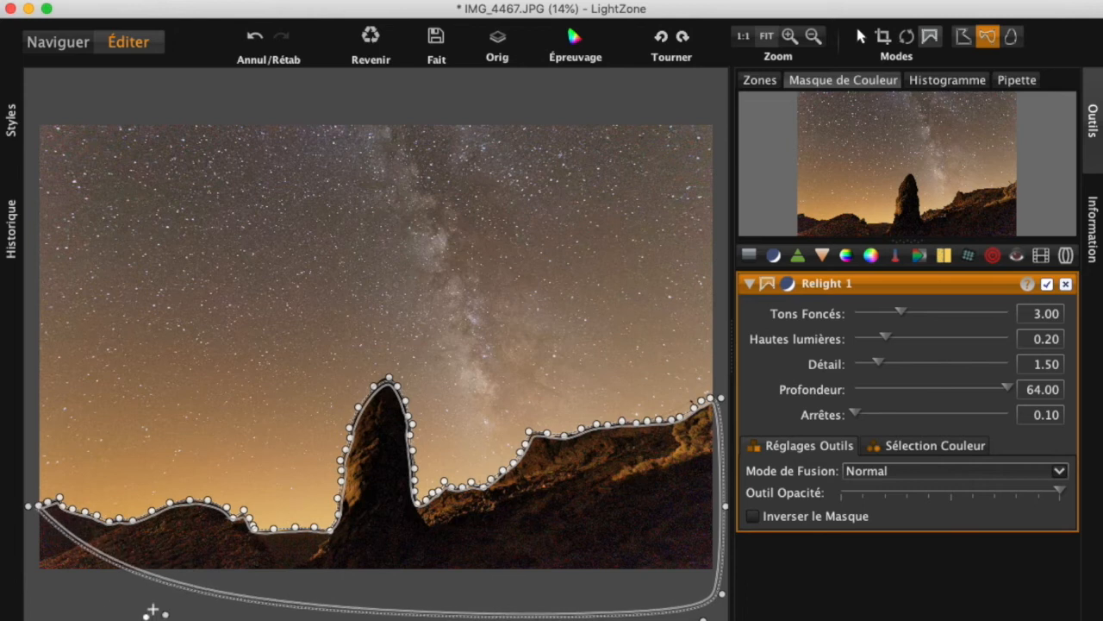
{"action": "left_click", "coordinate": [50, 614]}
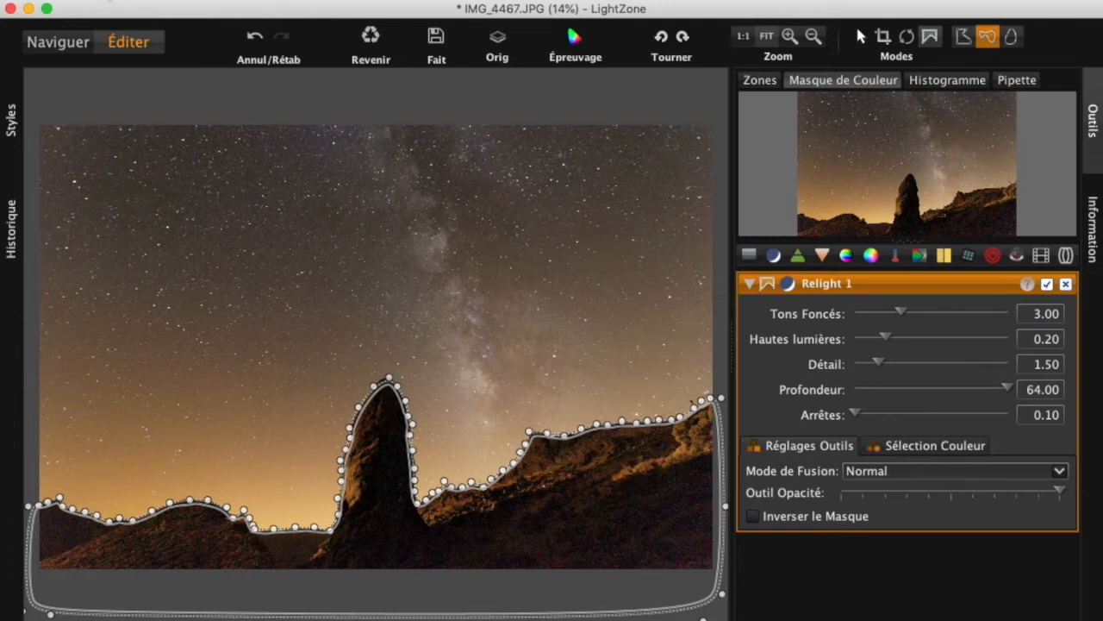
- Copy the foreground region from the Relight adjustment for reuse in other adjustments
{"action": "left_click", "coordinate": [106, 1]}
{"action": "mouse_move", "coordinate": [151, 2]}
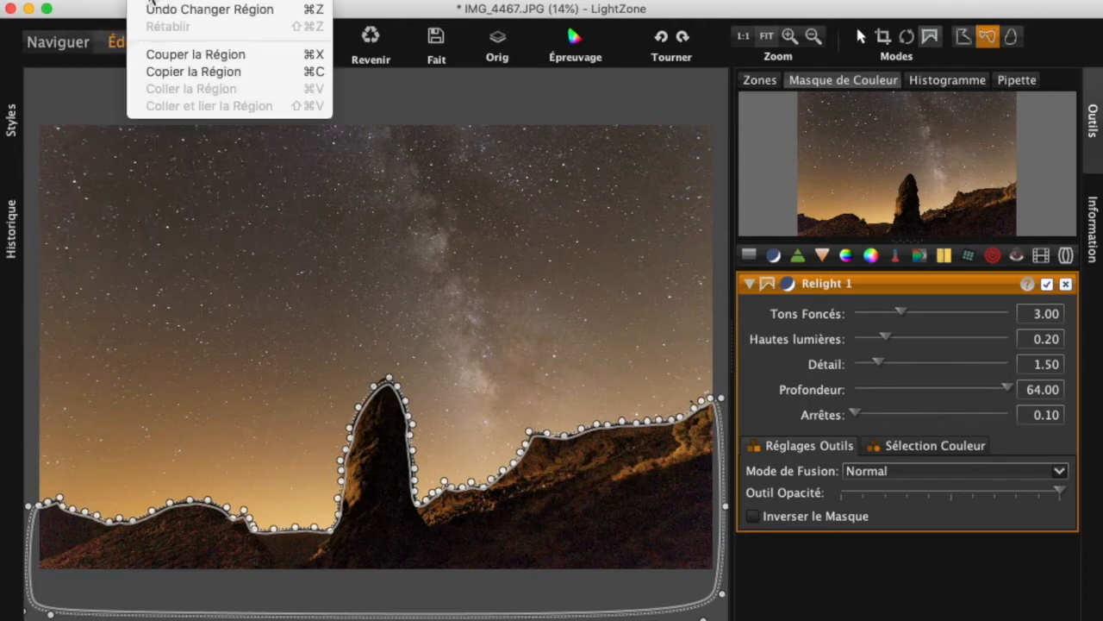
{"action": "left_click", "coordinate": [166, 73]}
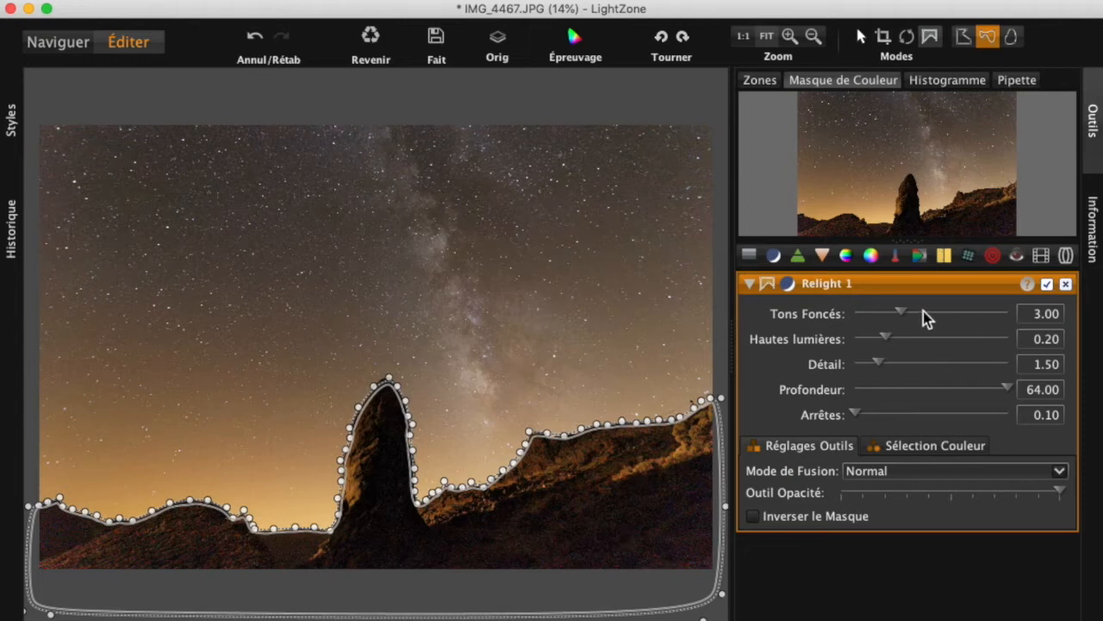
- Set Relight's Tons Foncés to 4.00, Hautes lumières to 0.36 and Détail to 1.70, and slightly lower its tool opacity
{"action": "mouse_move", "coordinate": [899, 313]}
{"action": "left_mouse_down"}
{"action": "mouse_move", "coordinate": [922, 318]}
{"action": "mouse_move", "coordinate": [919, 308]}
{"action": "left_mouse_up"}
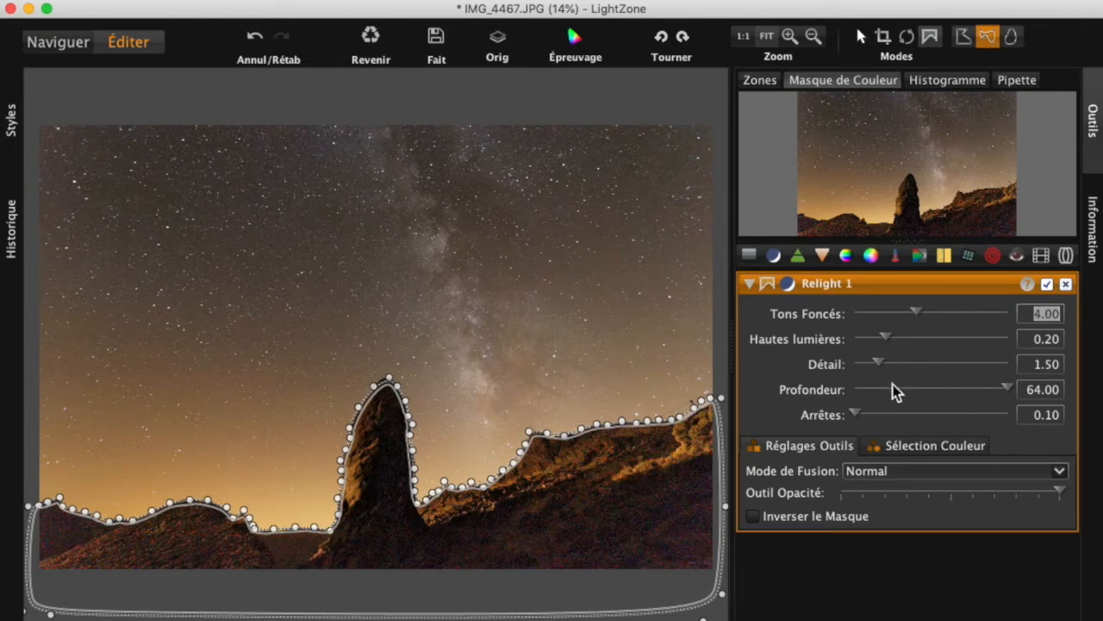
{"action": "left_click_drag", "start_coordinate": [888, 340], "coordinate": [911, 347]}
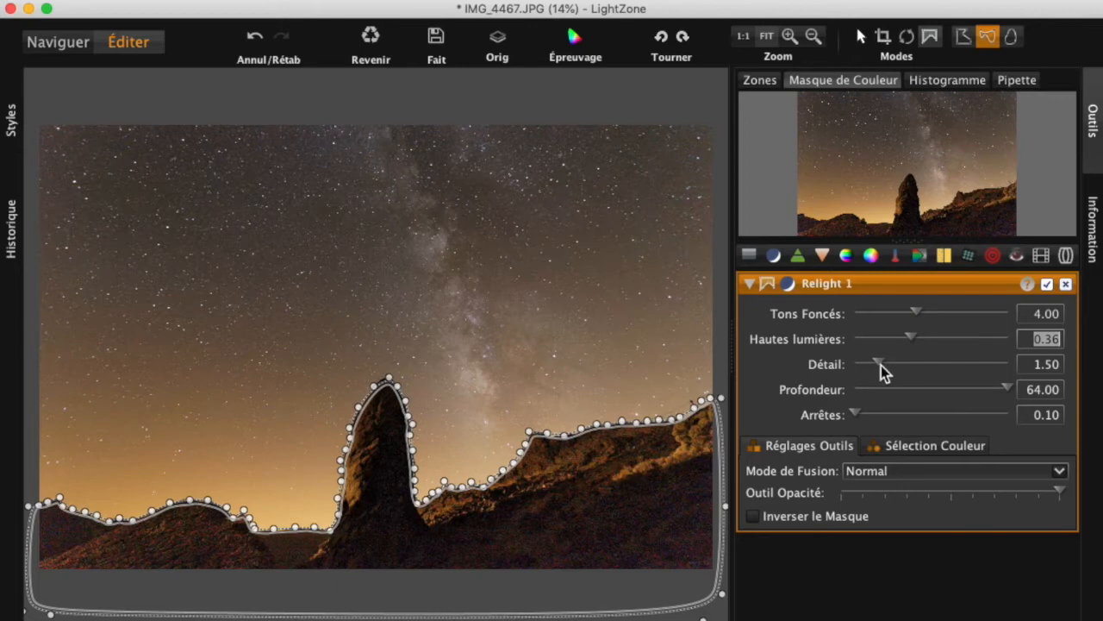
{"action": "left_click", "coordinate": [881, 366]}
{"action": "mouse_move", "coordinate": [881, 365]}
{"action": "left_mouse_down"}
{"action": "mouse_move", "coordinate": [963, 369]}
{"action": "mouse_move", "coordinate": [882, 372]}
{"action": "left_mouse_up"}
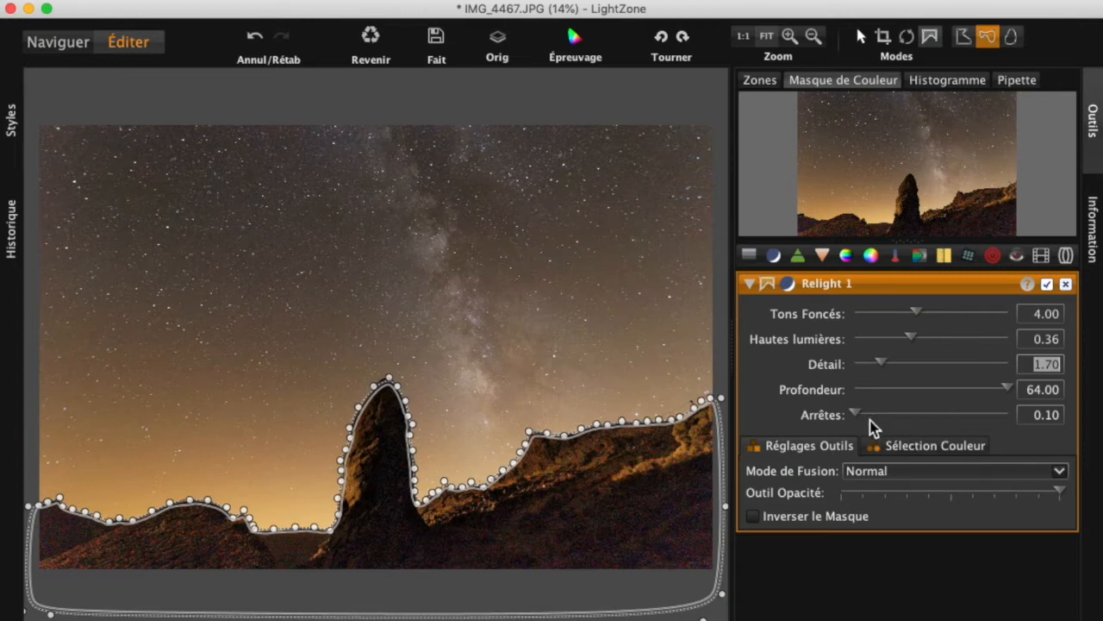
{"action": "left_click", "coordinate": [1061, 490]}
{"action": "left_click_drag", "start_coordinate": [1062, 492], "coordinate": [1026, 493]}
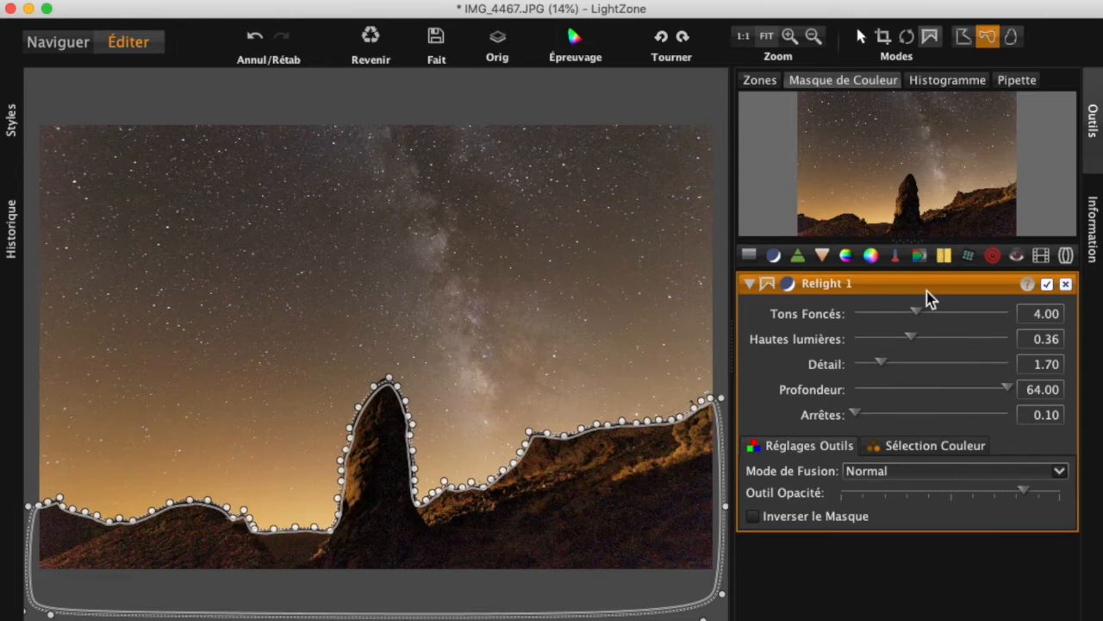
- Add a Teinte/Saturation adjustment, paste the copied foreground region into it and invert the mask to target the sky
{"action": "left_click", "coordinate": [847, 257]}
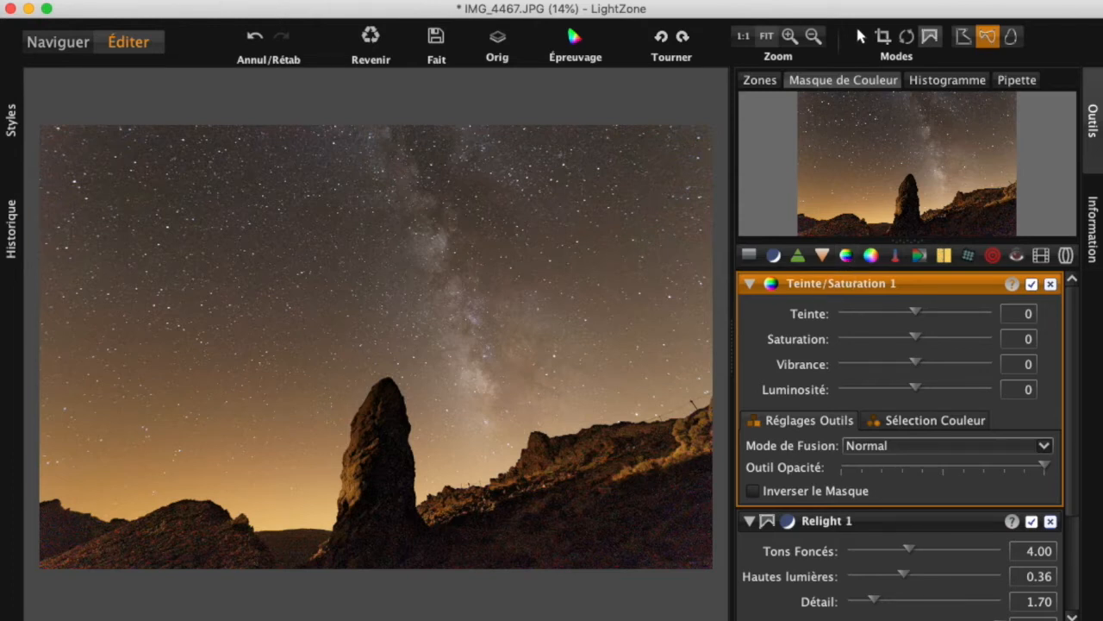
{"action": "left_click", "coordinate": [152, 1]}
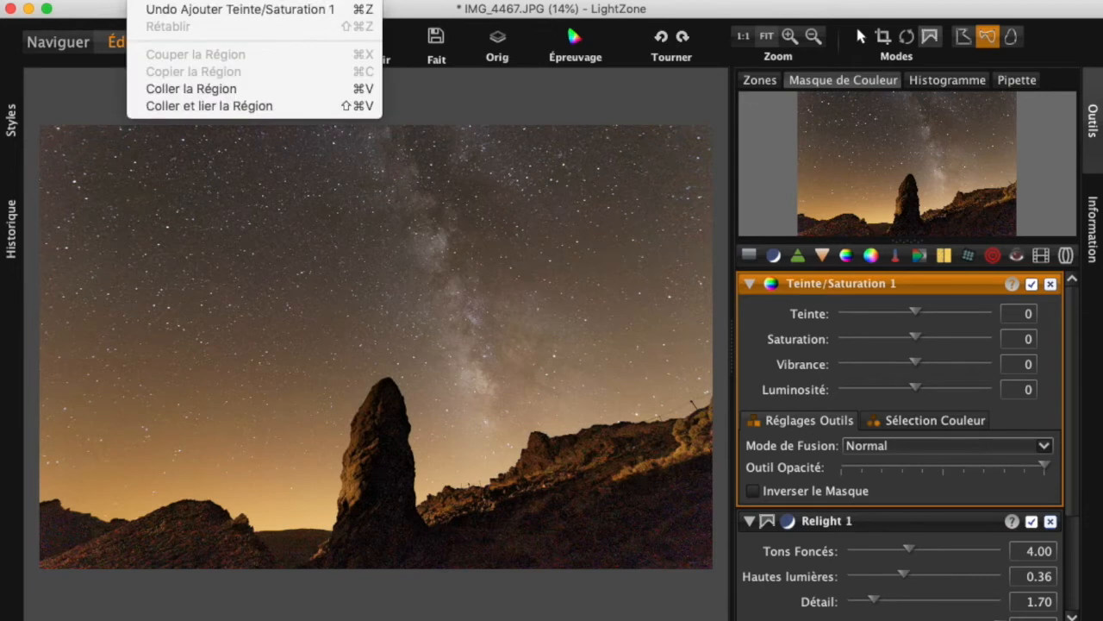
{"action": "left_click", "coordinate": [166, 89]}
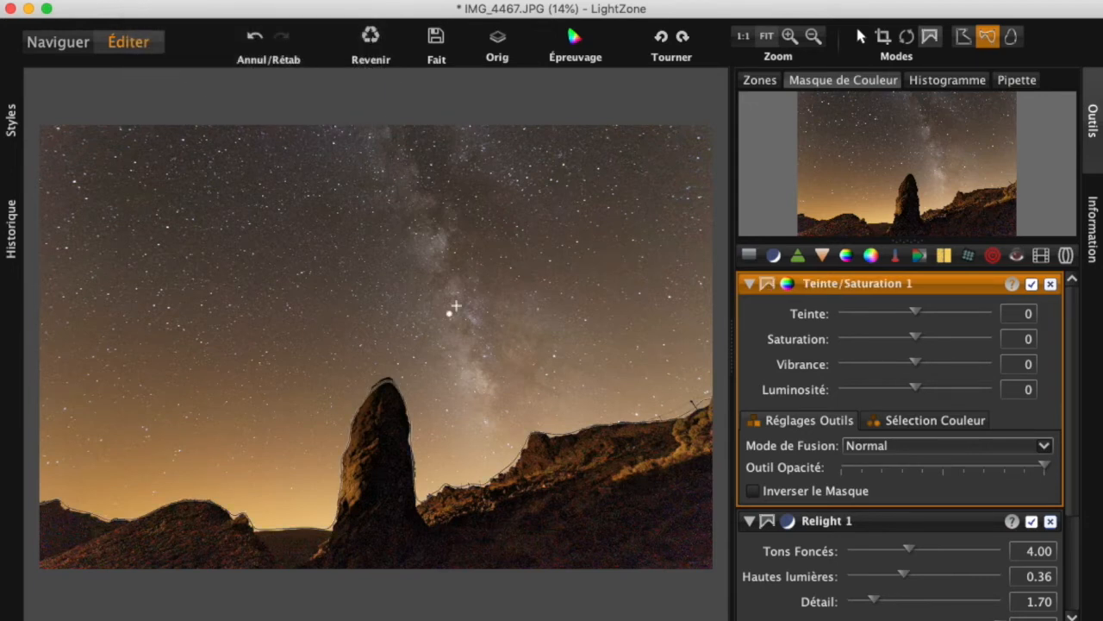
{"action": "left_click", "coordinate": [757, 493]}
- Set the sky's Saturation to -32, Vibrance to 40 and Luminosité to 74
{"action": "mouse_move", "coordinate": [917, 341]}
{"action": "left_mouse_down"}
{"action": "mouse_move", "coordinate": [829, 341]}
{"action": "mouse_move", "coordinate": [995, 348]}
{"action": "mouse_move", "coordinate": [897, 342]}
{"action": "left_mouse_up"}
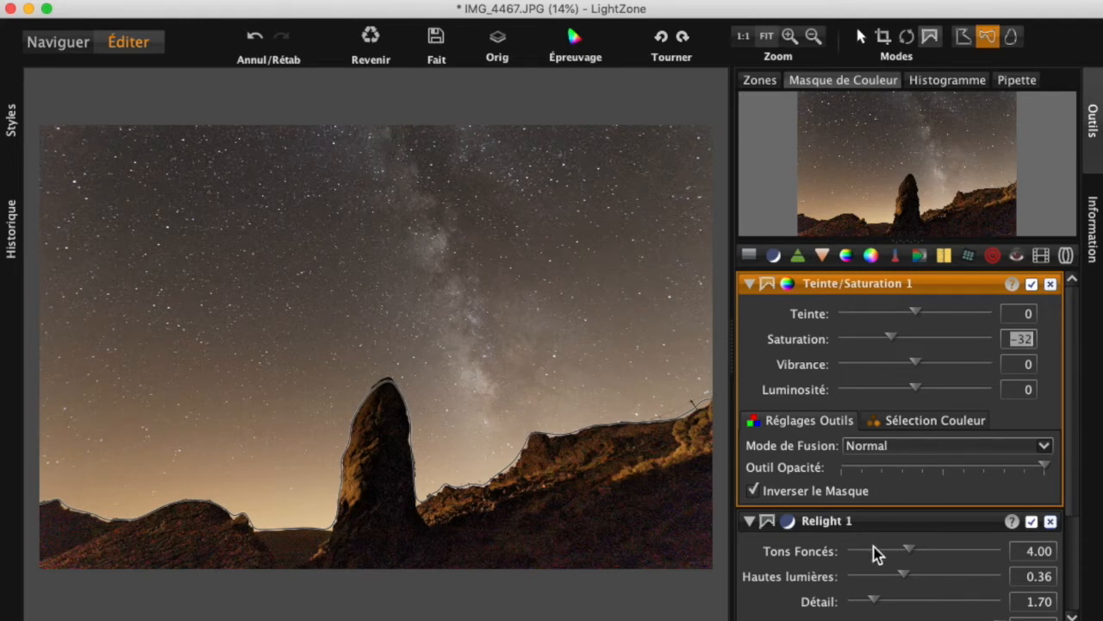
{"action": "left_click_drag", "start_coordinate": [916, 364], "coordinate": [950, 372]}
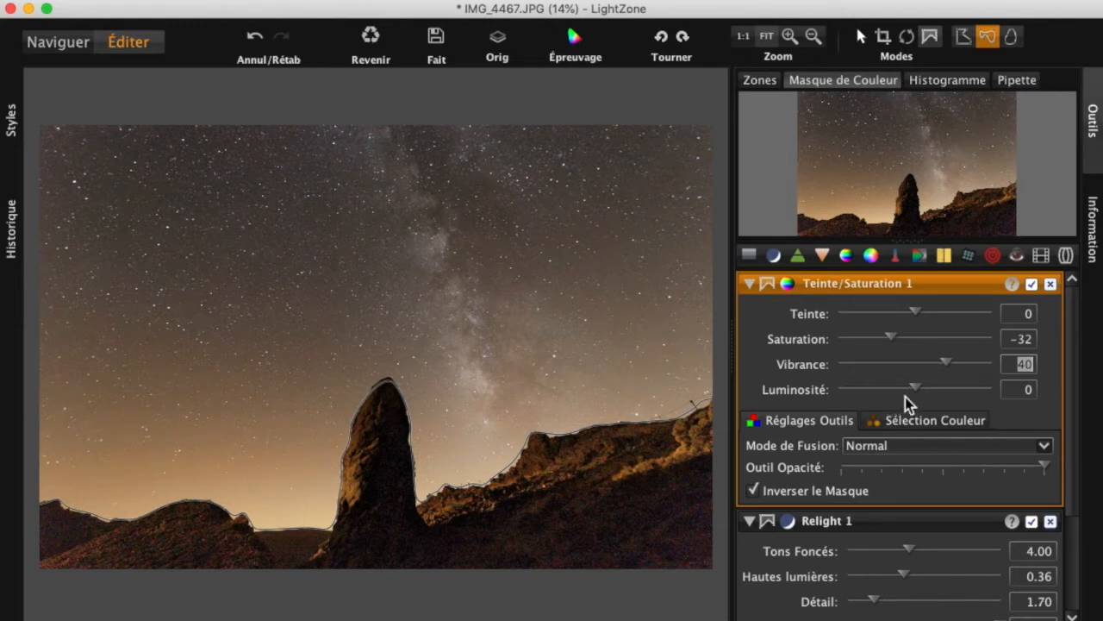
{"action": "left_click_drag", "start_coordinate": [920, 390], "coordinate": [975, 392]}
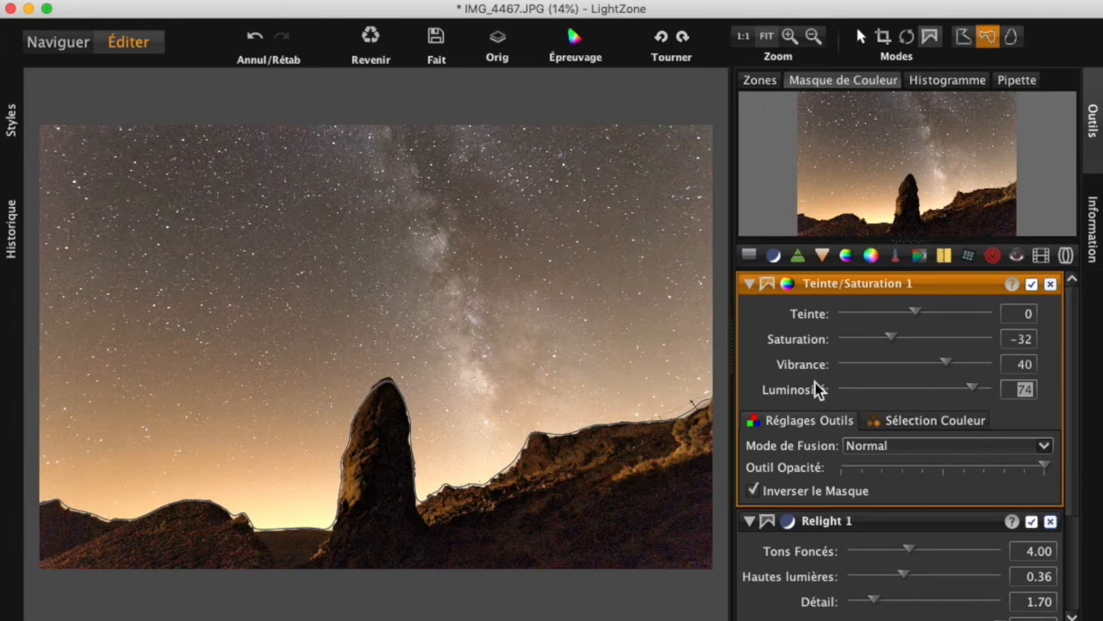
- Add a Balance des Blancs adjustment masked to the sky with the copied region inverted, and set its Température to 2915
{"action": "left_click", "coordinate": [901, 256]}
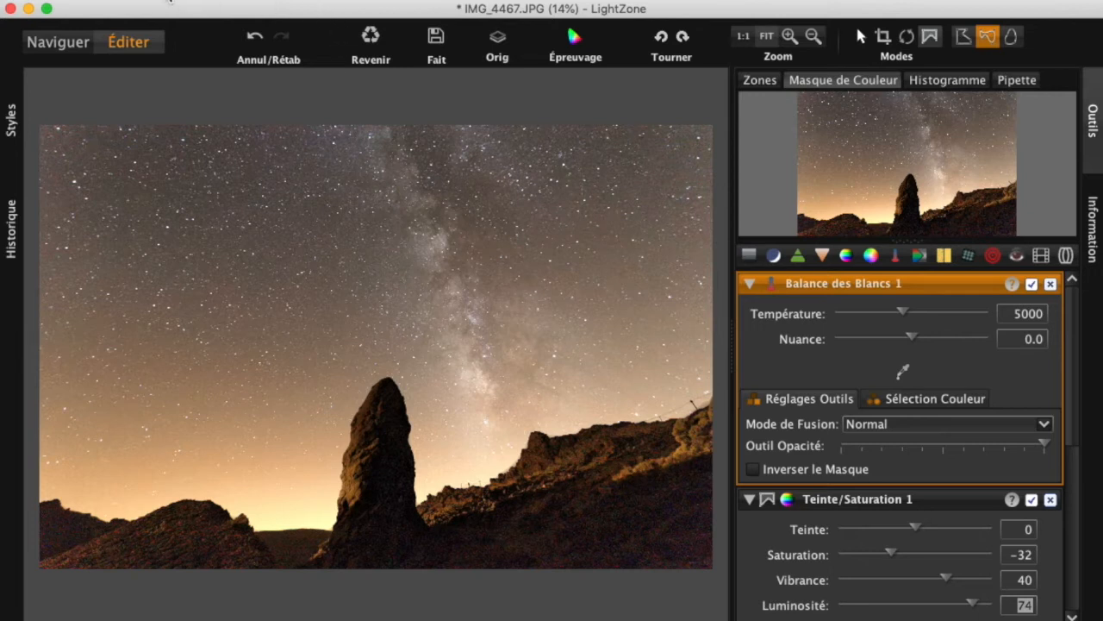
{"action": "left_click", "coordinate": [171, 4]}
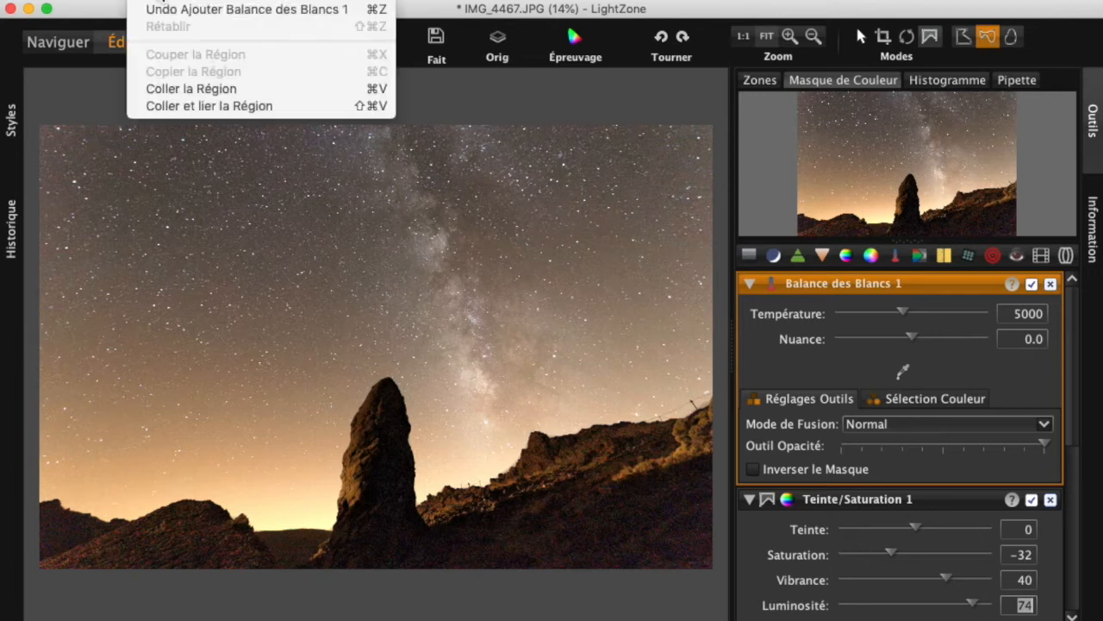
{"action": "left_click", "coordinate": [191, 91]}
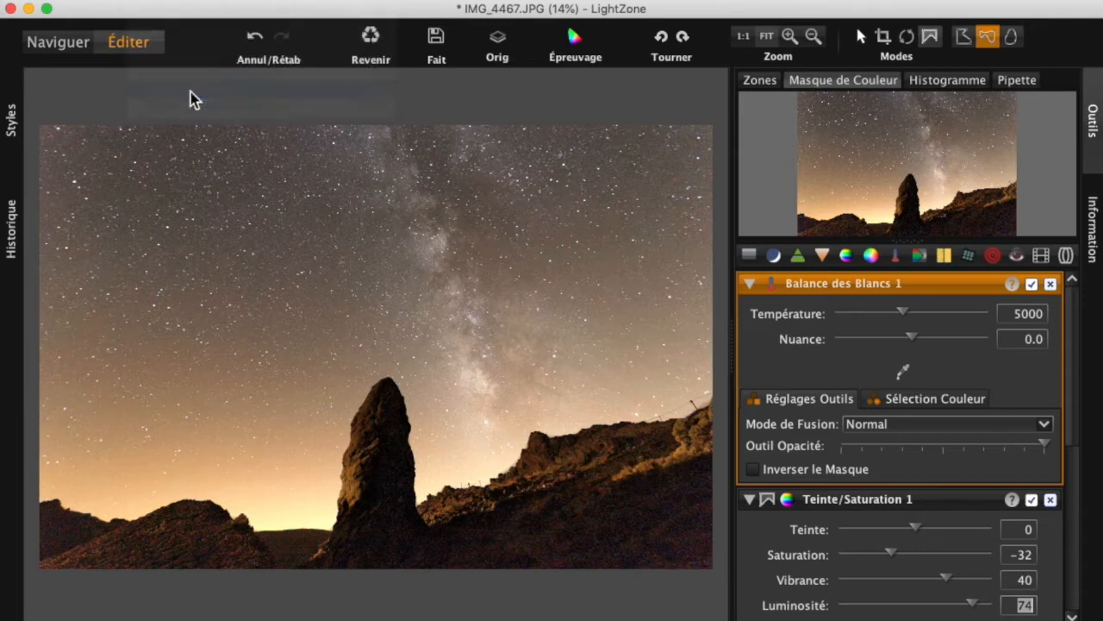
{"action": "left_click", "coordinate": [754, 474]}
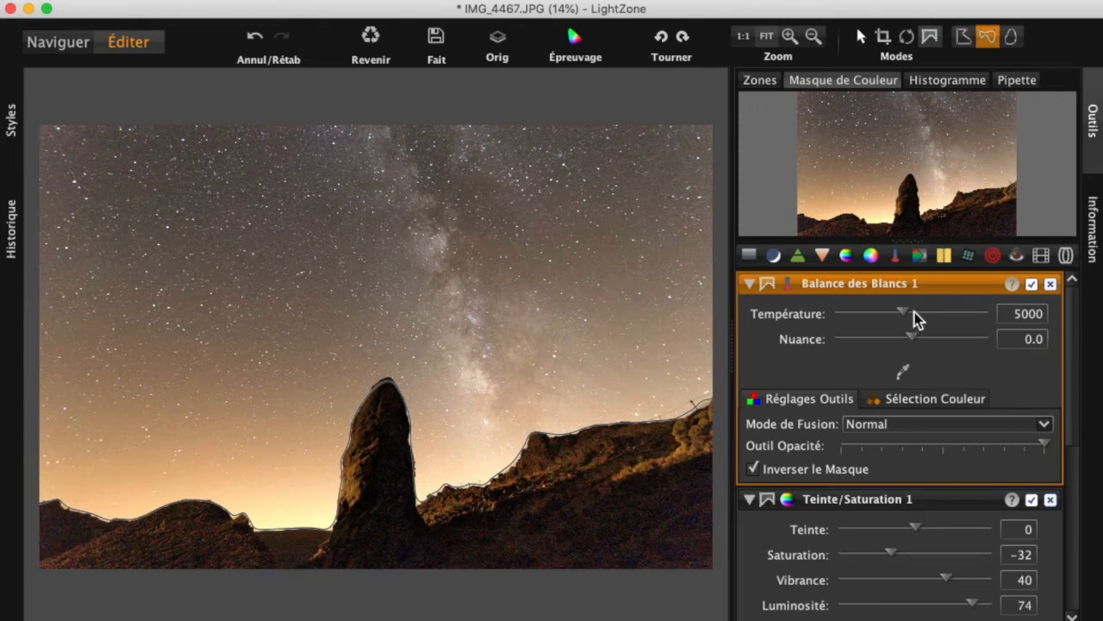
{"action": "left_click_drag", "start_coordinate": [906, 314], "coordinate": [881, 319]}
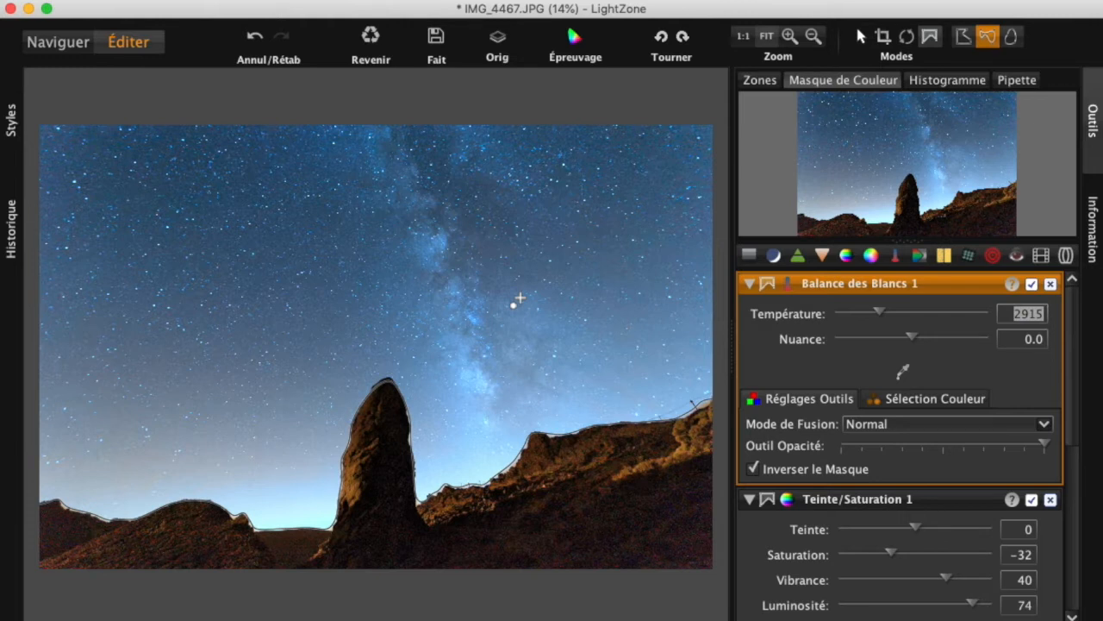
- Add a ZoneMapper adjustment, try a control point at its white end and delete that point
{"action": "left_click", "coordinate": [750, 256]}
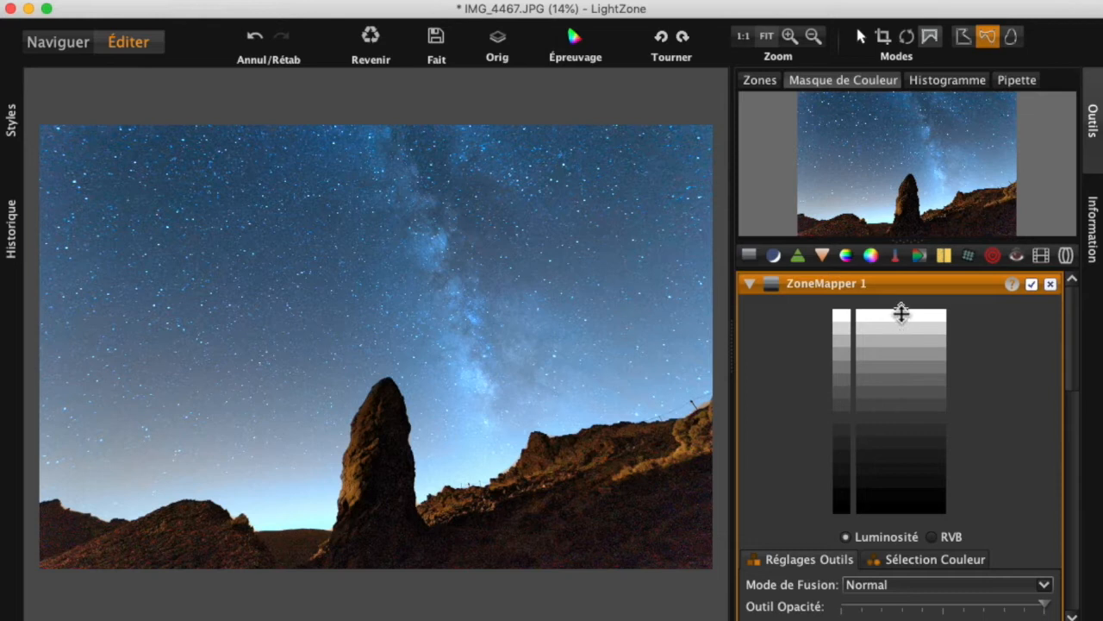
{"action": "mouse_move", "coordinate": [901, 310]}
{"action": "left_mouse_down"}
{"action": "mouse_move", "coordinate": [902, 465]}
{"action": "mouse_move", "coordinate": [915, 274]}
{"action": "mouse_move", "coordinate": [911, 314]}
{"action": "mouse_move", "coordinate": [906, 305]}
{"action": "left_mouse_up"}
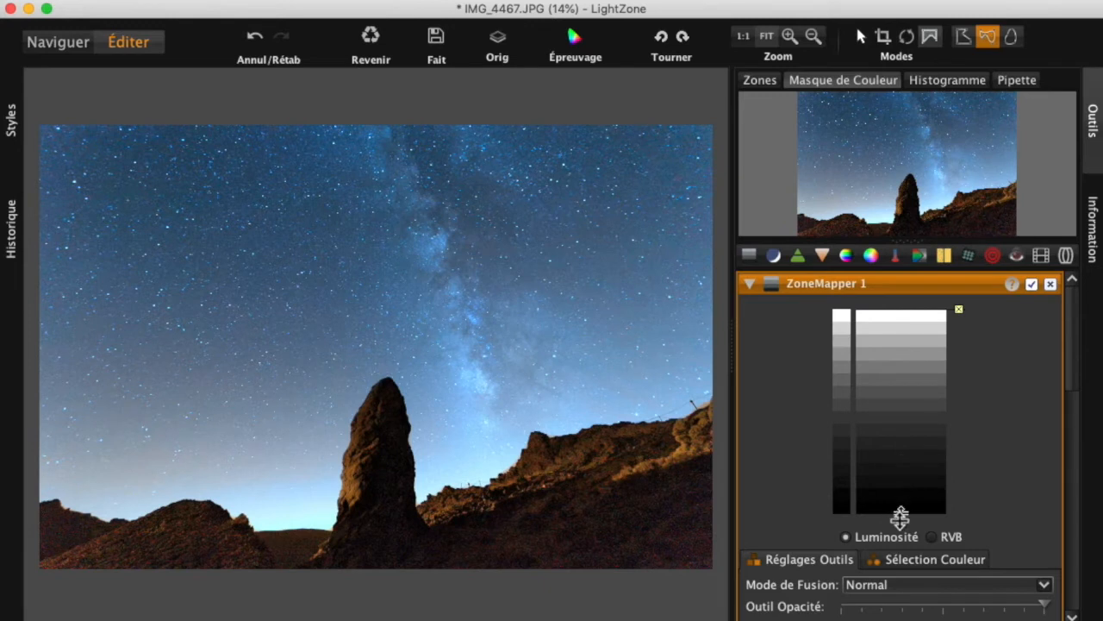
{"action": "mouse_move", "coordinate": [901, 515]}
{"action": "left_mouse_down"}
{"action": "mouse_move", "coordinate": [902, 347]}
{"action": "mouse_move", "coordinate": [900, 516]}
{"action": "left_mouse_up"}
{"action": "left_click", "coordinate": [962, 312]}
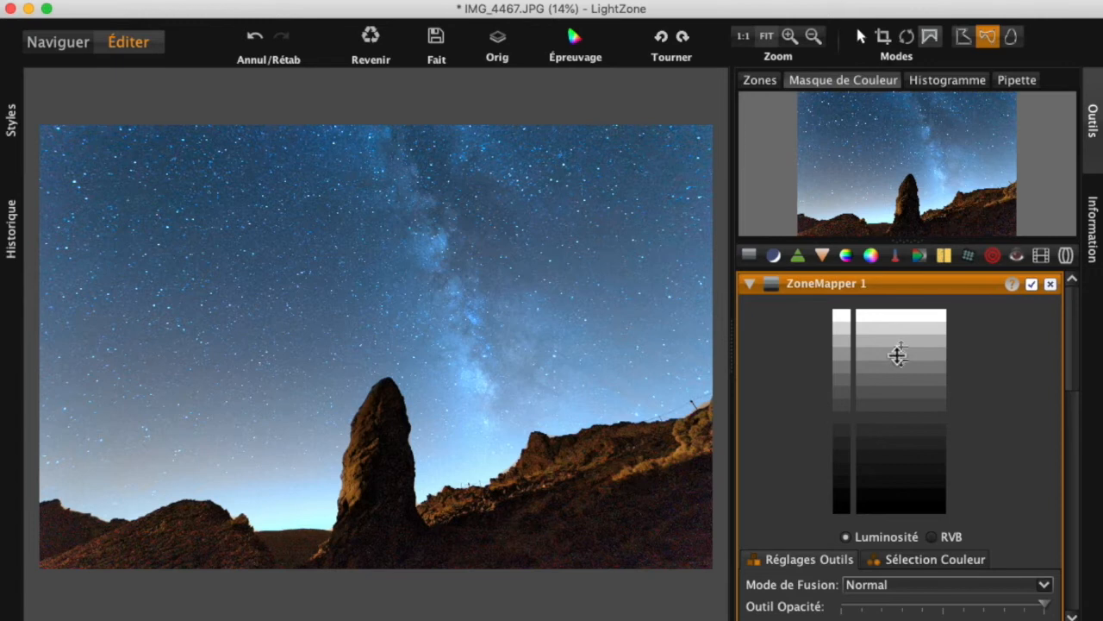
- Place a ZoneMapper control point in the light grey zones, try strongly darkening the photo with it, and move it back up
{"action": "left_click_drag", "start_coordinate": [897, 351], "coordinate": [897, 416]}
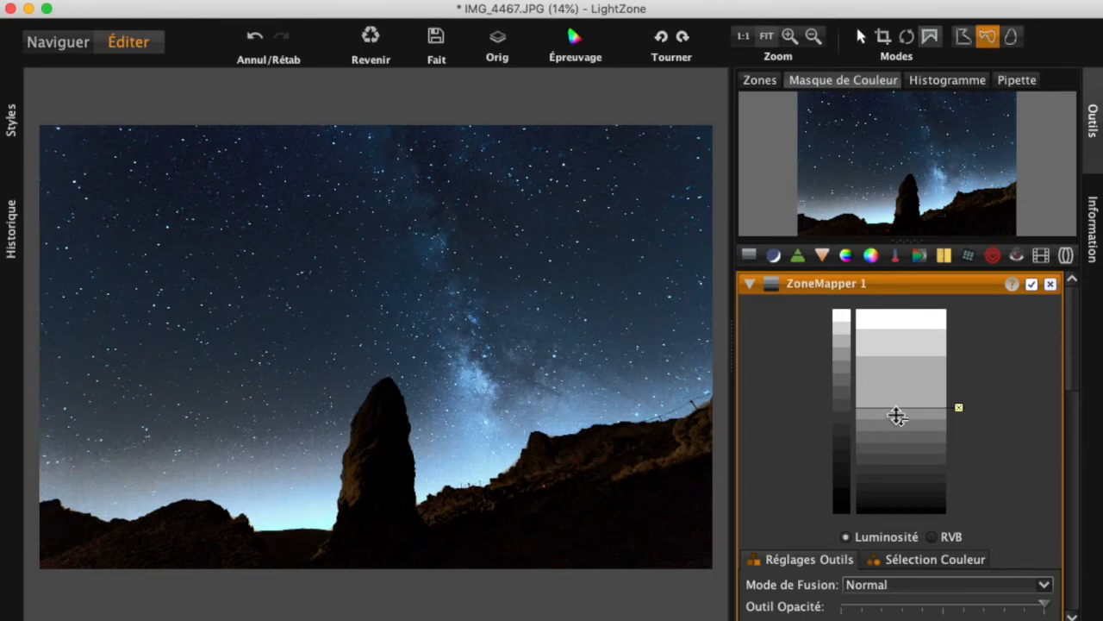
{"action": "left_click_drag", "start_coordinate": [898, 416], "coordinate": [898, 415]}
{"action": "left_click_drag", "start_coordinate": [899, 414], "coordinate": [901, 347]}
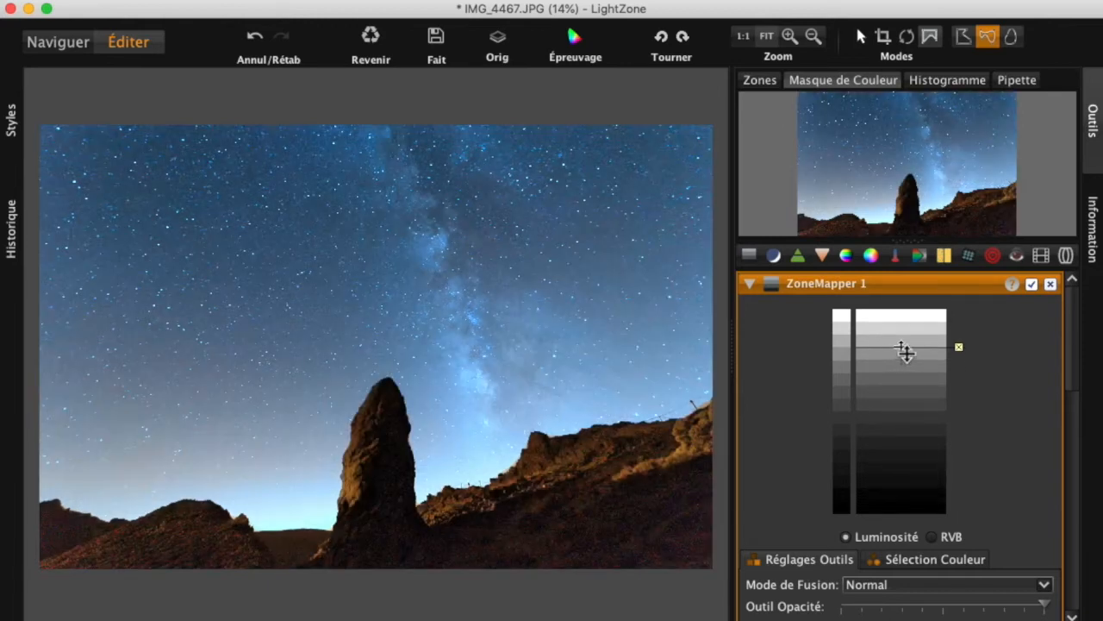
- Replace the ZoneMapper control point with a new one in the light grey zones and try darkening the whole photo with it
{"action": "left_click", "coordinate": [960, 347]}
{"action": "left_click", "coordinate": [902, 364]}
{"action": "left_click_drag", "start_coordinate": [902, 365], "coordinate": [901, 402]}
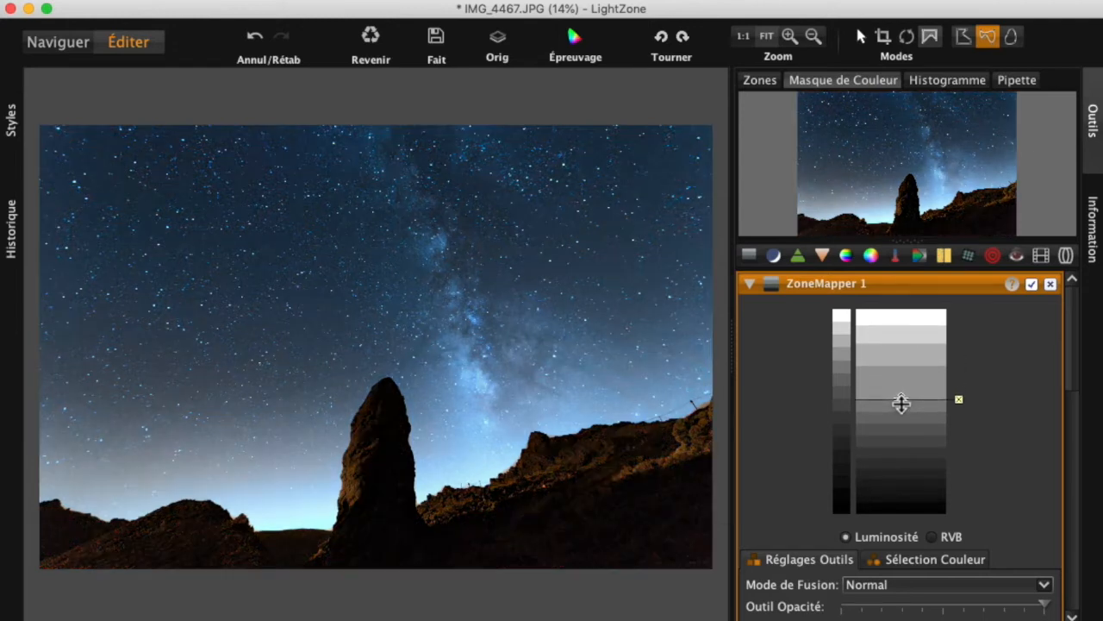
{"action": "left_click_drag", "start_coordinate": [900, 403], "coordinate": [901, 411]}
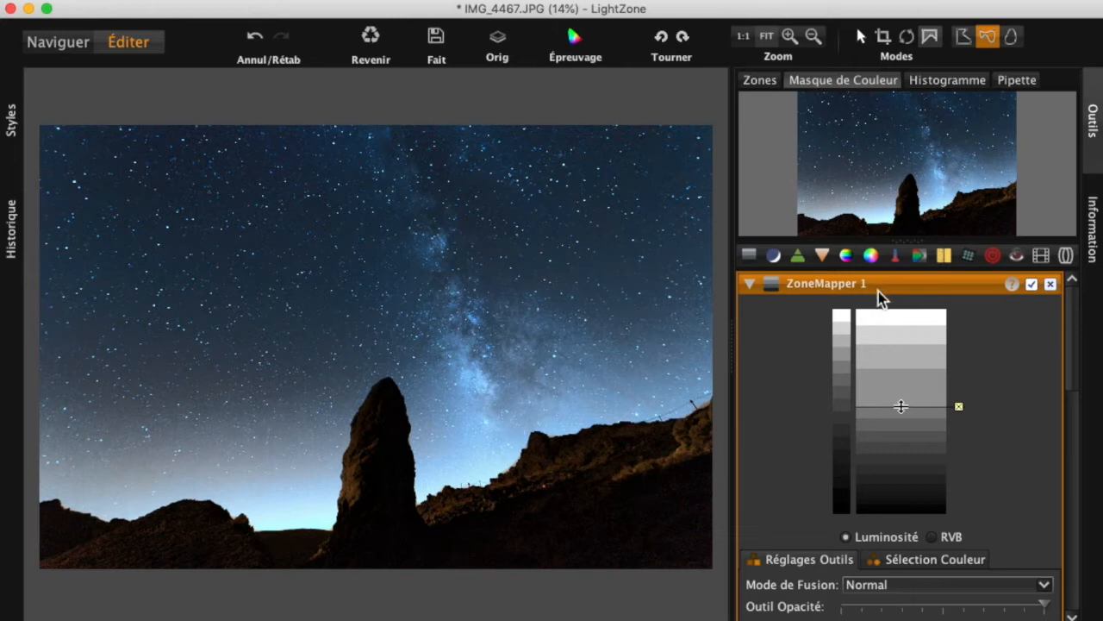
{"action": "scroll", "coordinate": [831, 385], "scroll_direction": "down", "scroll_amount": 2}
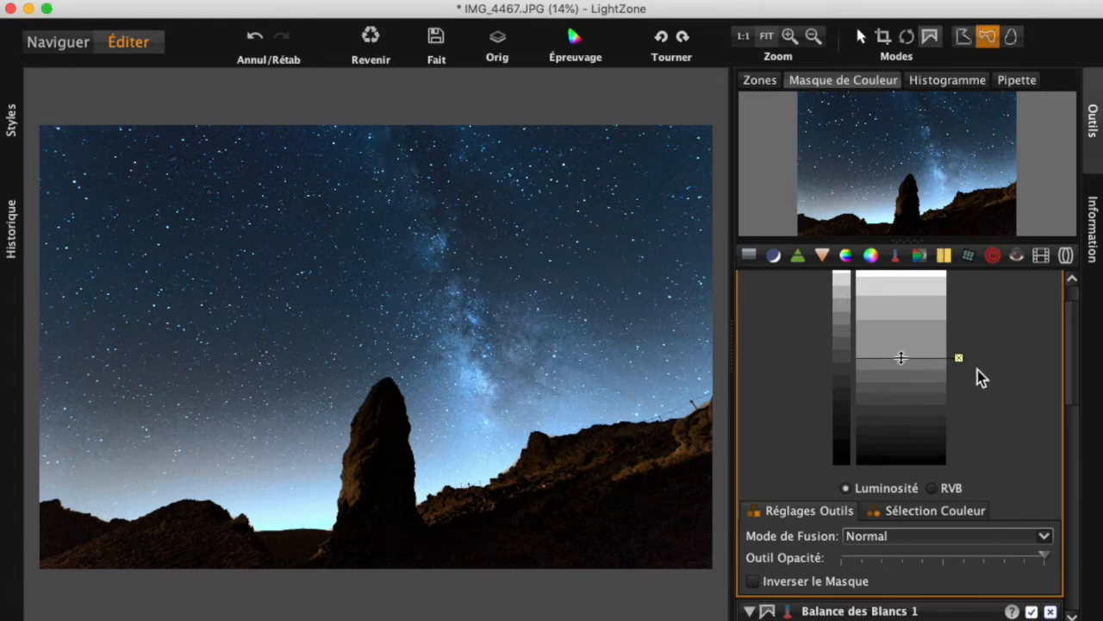
{"action": "scroll", "coordinate": [982, 369], "scroll_direction": "up", "scroll_amount": 2}
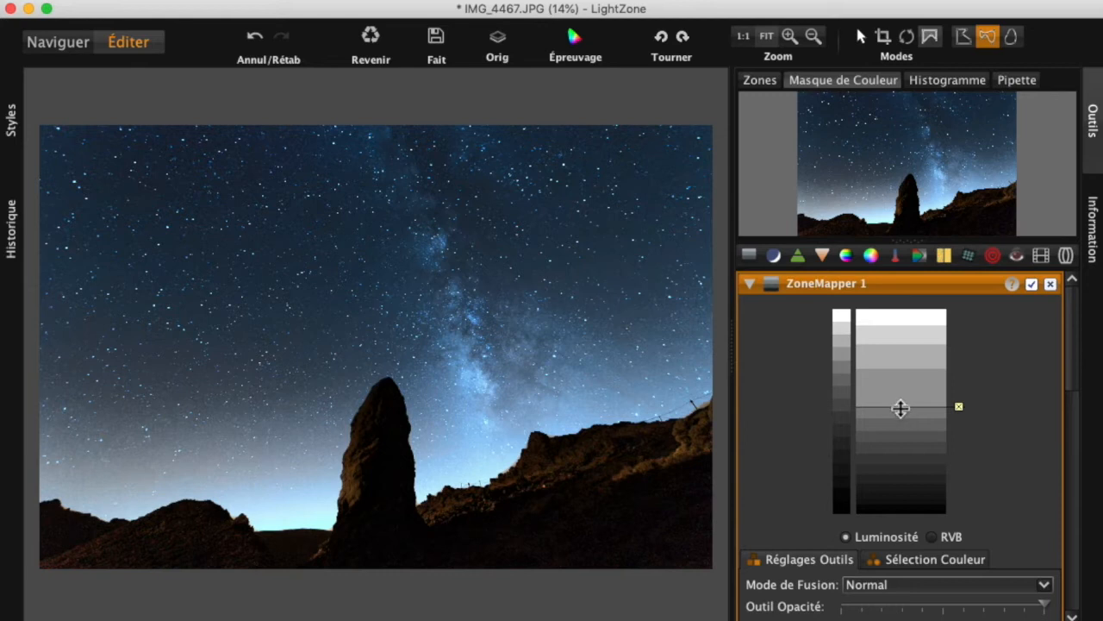
- Delete the ZoneMapper control point and mask the adjustment to the sky by pasting the copied region and inverting the mask
{"action": "left_click", "coordinate": [959, 407]}
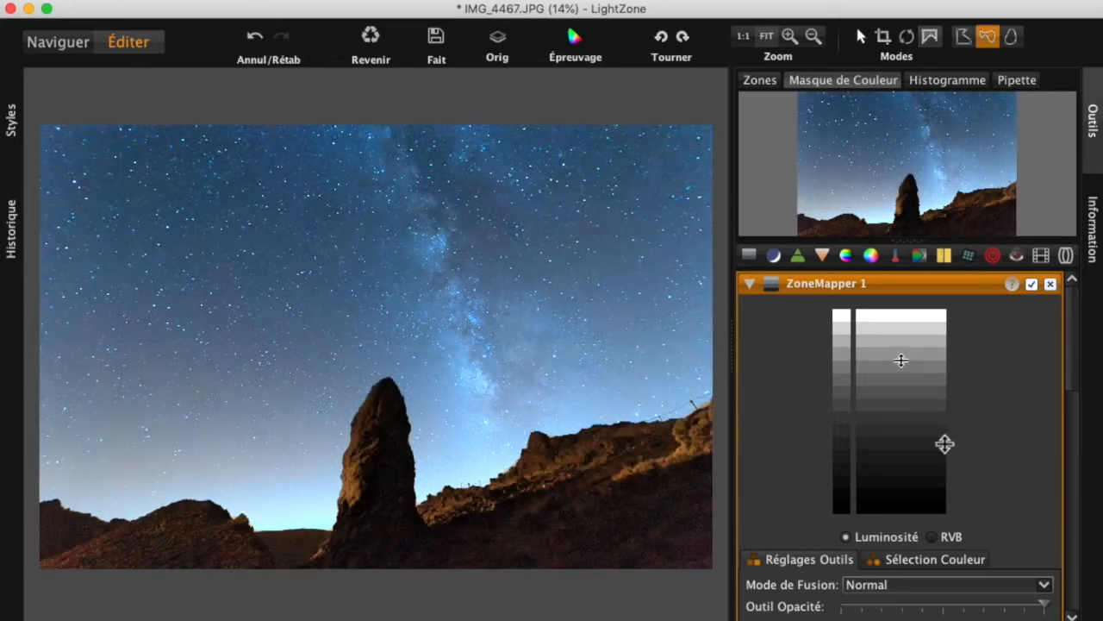
{"action": "left_click", "coordinate": [148, 2]}
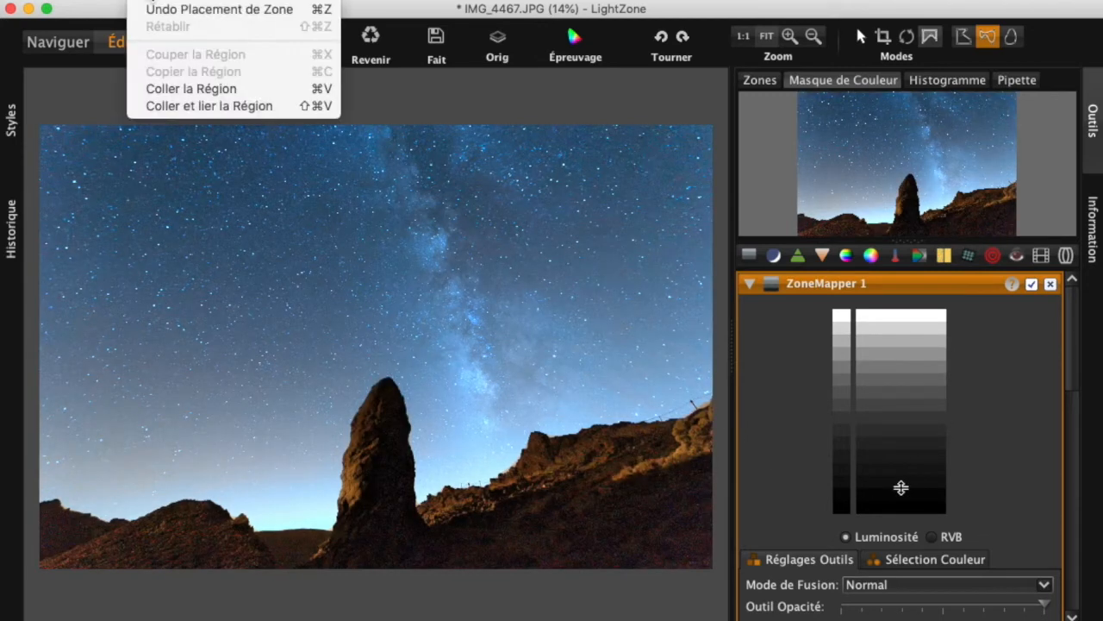
{"action": "left_click", "coordinate": [187, 95]}
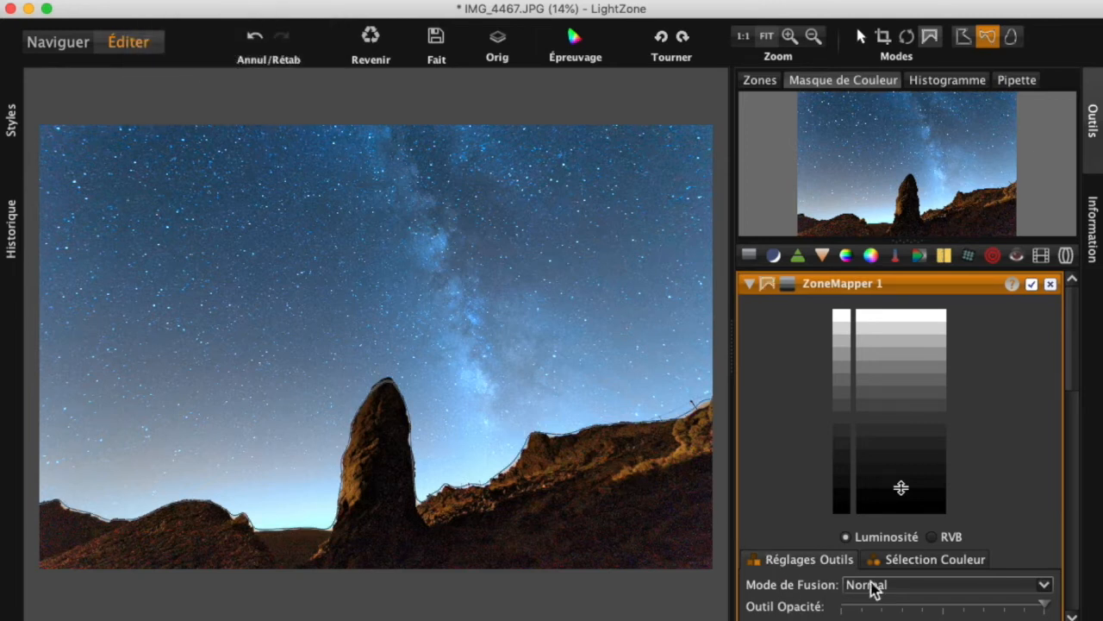
{"action": "scroll", "coordinate": [1073, 384], "scroll_direction": "down", "scroll_amount": 2}
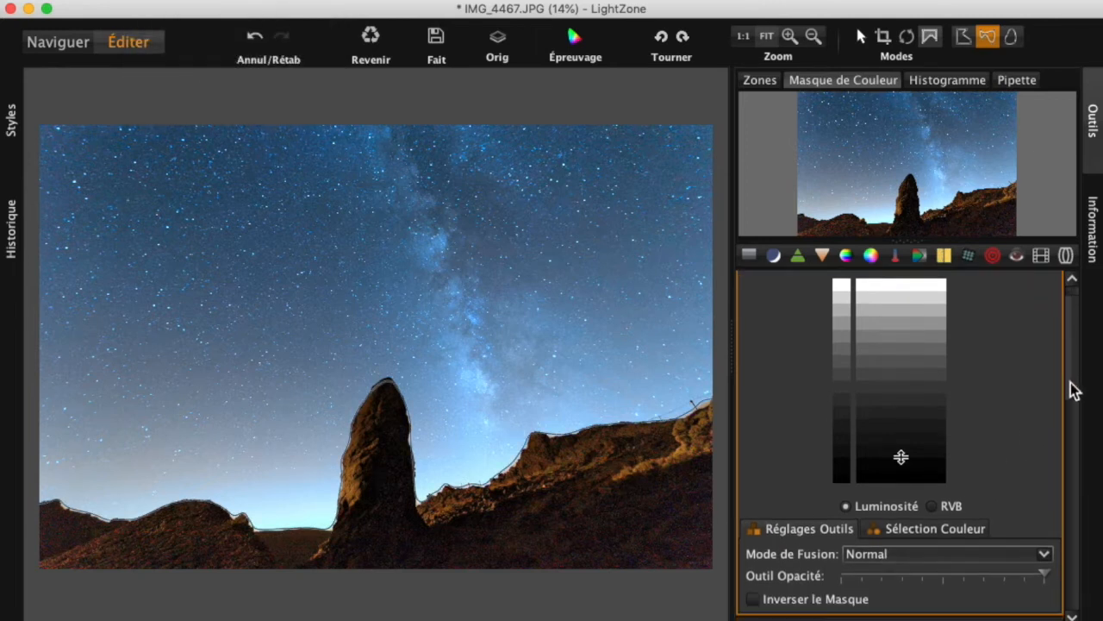
{"action": "left_click", "coordinate": [755, 598]}
{"action": "scroll", "coordinate": [1075, 340], "scroll_direction": "up", "scroll_amount": 2}
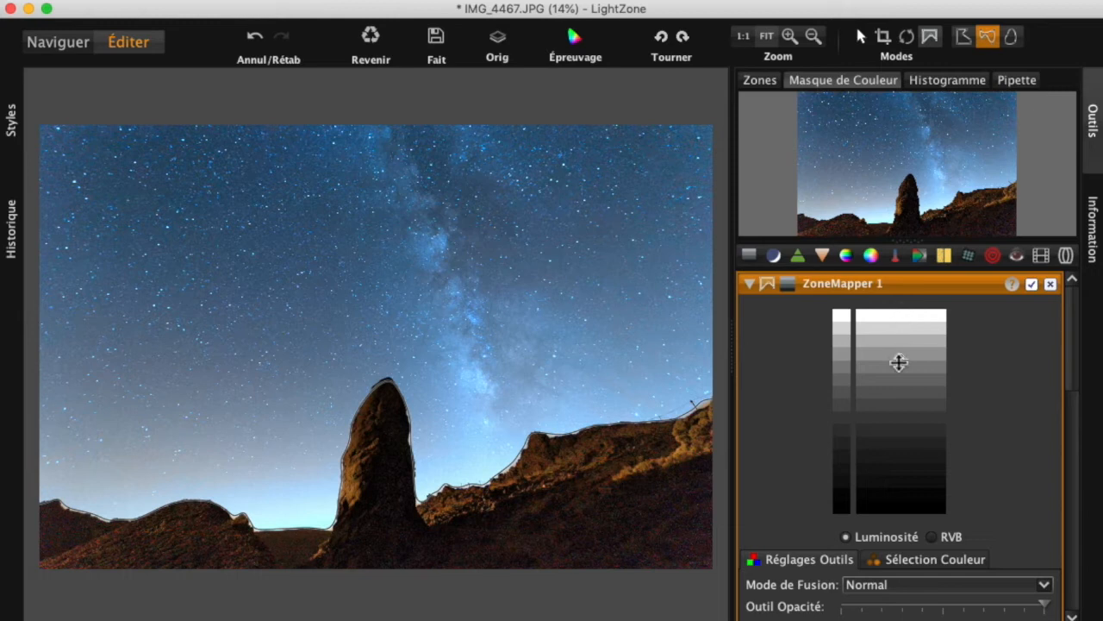
- Darken the sky by lowering a ZoneMapper control point from the light grey zones to mid-scale, and add and remove a second ZoneMapper
{"action": "left_click_drag", "start_coordinate": [899, 362], "coordinate": [898, 416]}
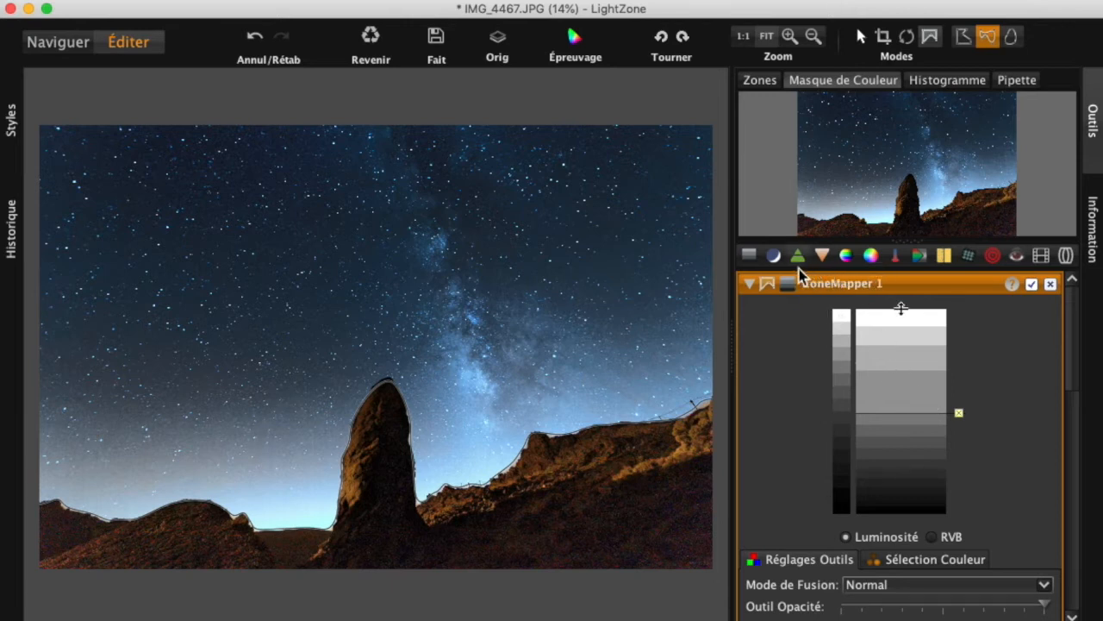
{"action": "left_click", "coordinate": [750, 257]}
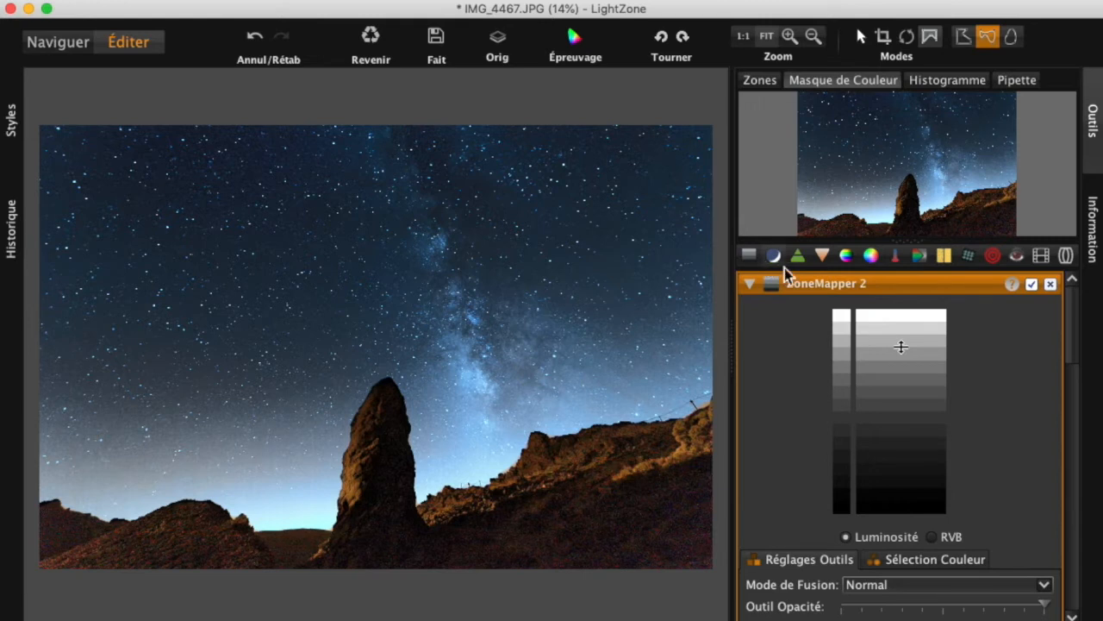
{"action": "left_click", "coordinate": [1052, 285]}
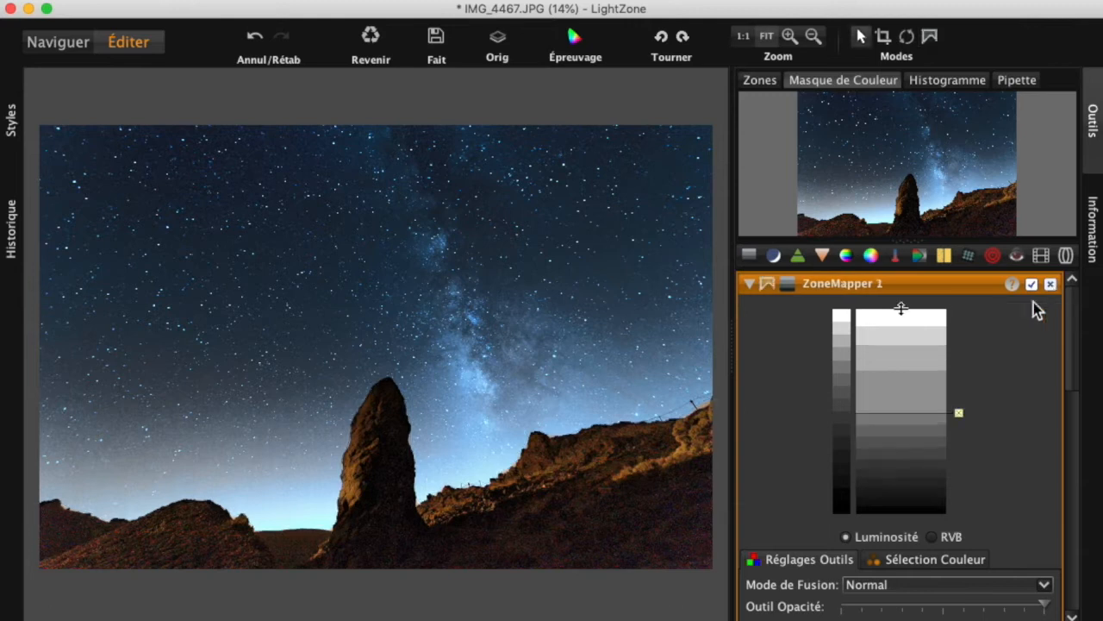
- Add a second, unmasked Relight adjustment with Tons Foncés at 1.30, Hautes lumières at 0.11 and Détail at 2.50
{"action": "left_click", "coordinate": [775, 257]}
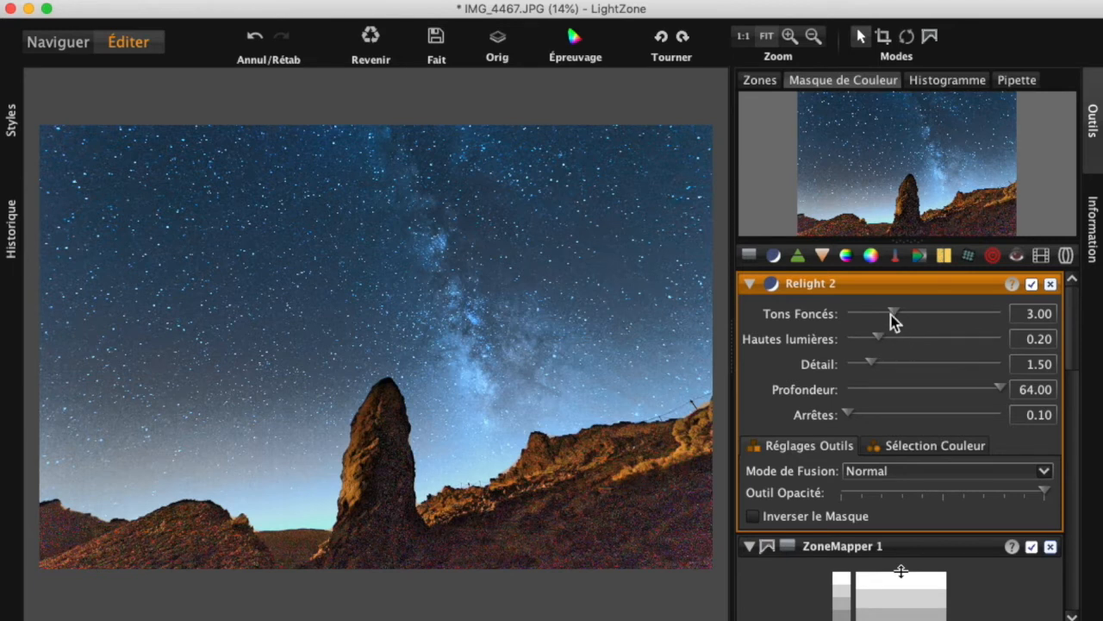
{"action": "left_click_drag", "start_coordinate": [895, 314], "coordinate": [936, 371]}
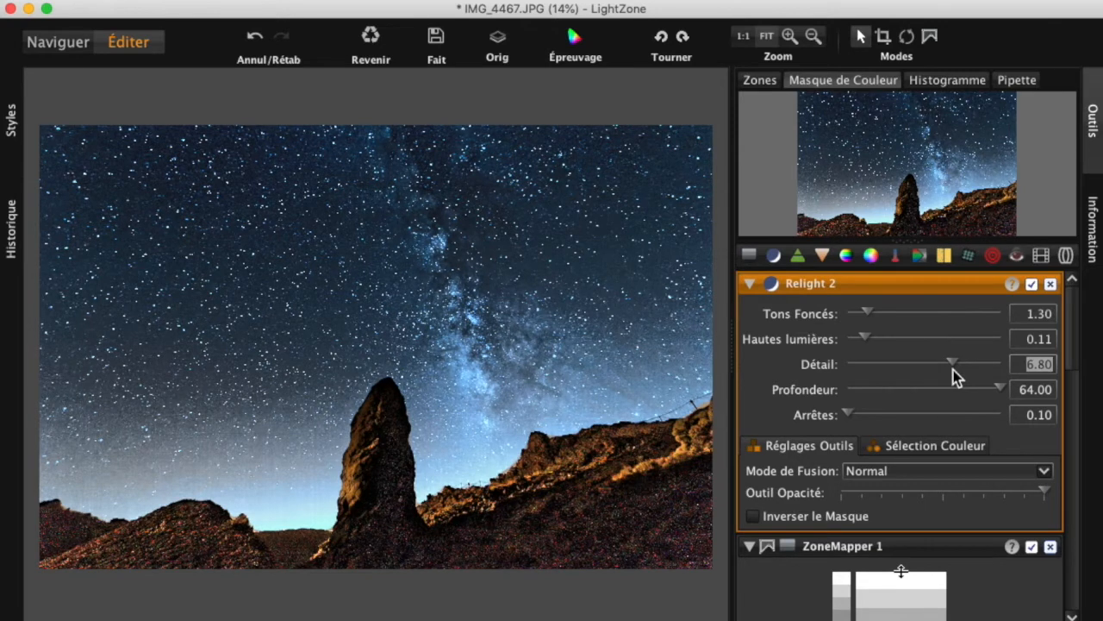
{"action": "left_click_drag", "start_coordinate": [954, 370], "coordinate": [886, 369]}
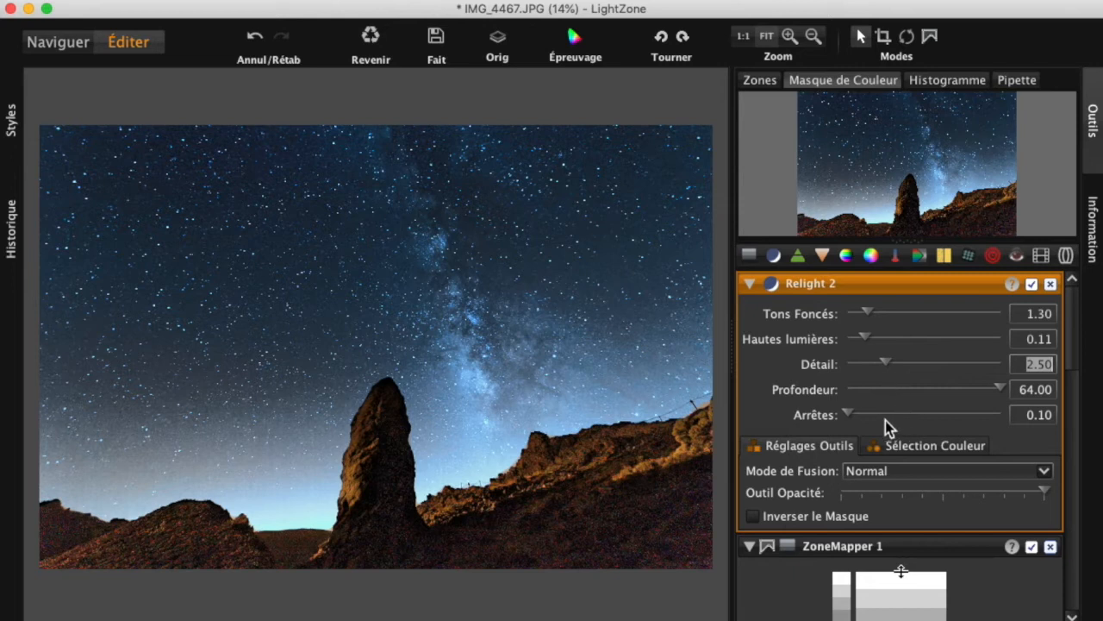
- Try the new Relight's Profondeur at 8.00, restore it to 64.00, and keep Arrêtes at 0.10
{"action": "left_click_drag", "start_coordinate": [1000, 389], "coordinate": [840, 392]}
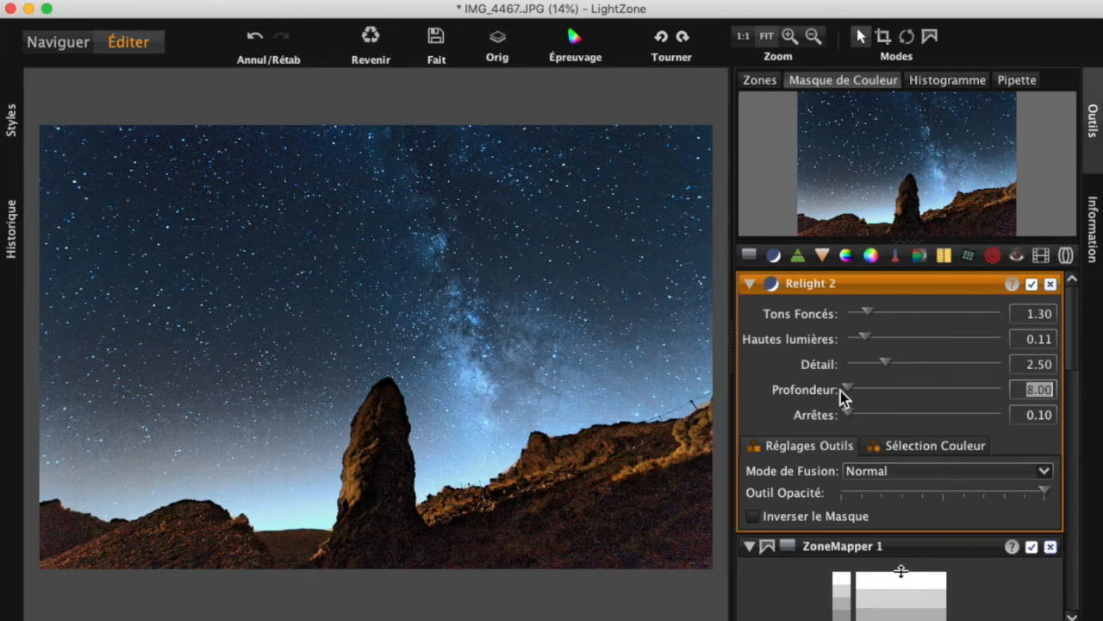
{"action": "left_click", "coordinate": [921, 393]}
{"action": "left_click_drag", "start_coordinate": [865, 392], "coordinate": [1011, 399]}
{"action": "mouse_move", "coordinate": [850, 416]}
{"action": "left_mouse_down"}
{"action": "mouse_move", "coordinate": [979, 417]}
{"action": "mouse_move", "coordinate": [852, 420]}
{"action": "left_mouse_up"}
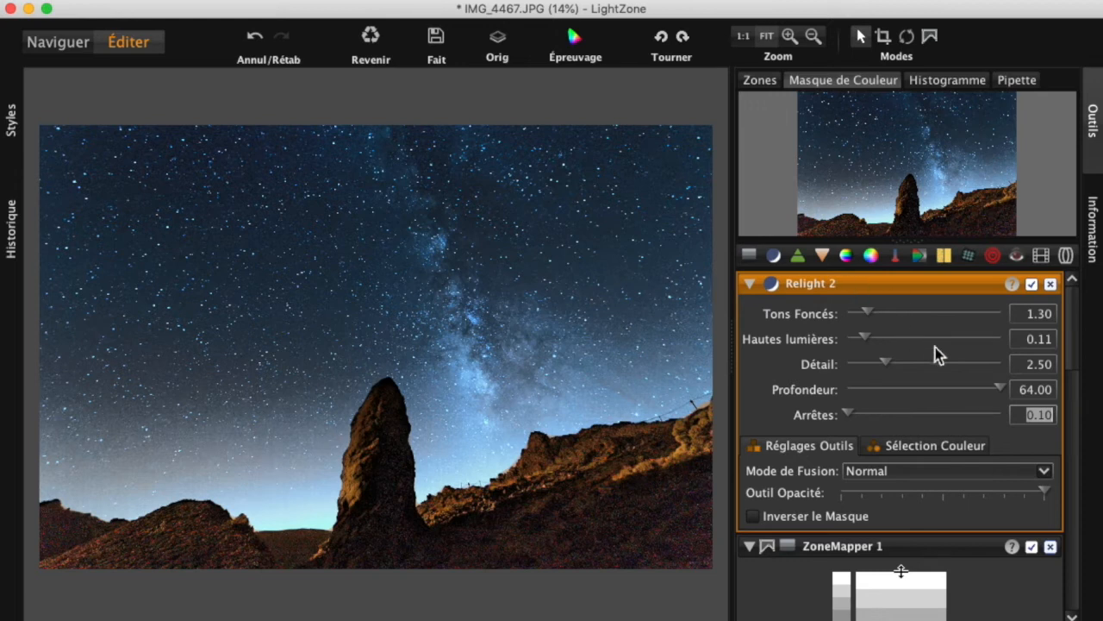
- Try the sky's Balance des Blancs Température at 3050 and at 1770
{"action": "scroll", "coordinate": [998, 364], "scroll_direction": "down", "scroll_amount": 2}
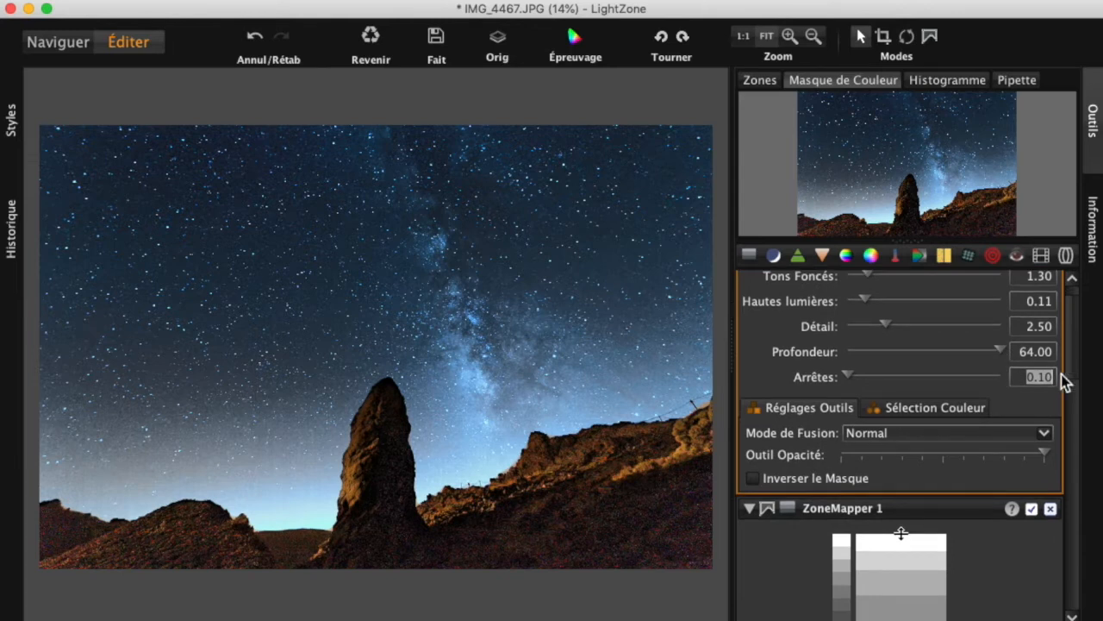
{"action": "scroll", "coordinate": [1067, 382], "scroll_direction": "up", "scroll_amount": 2}
{"action": "left_click_drag", "start_coordinate": [1073, 354], "coordinate": [1069, 502]}
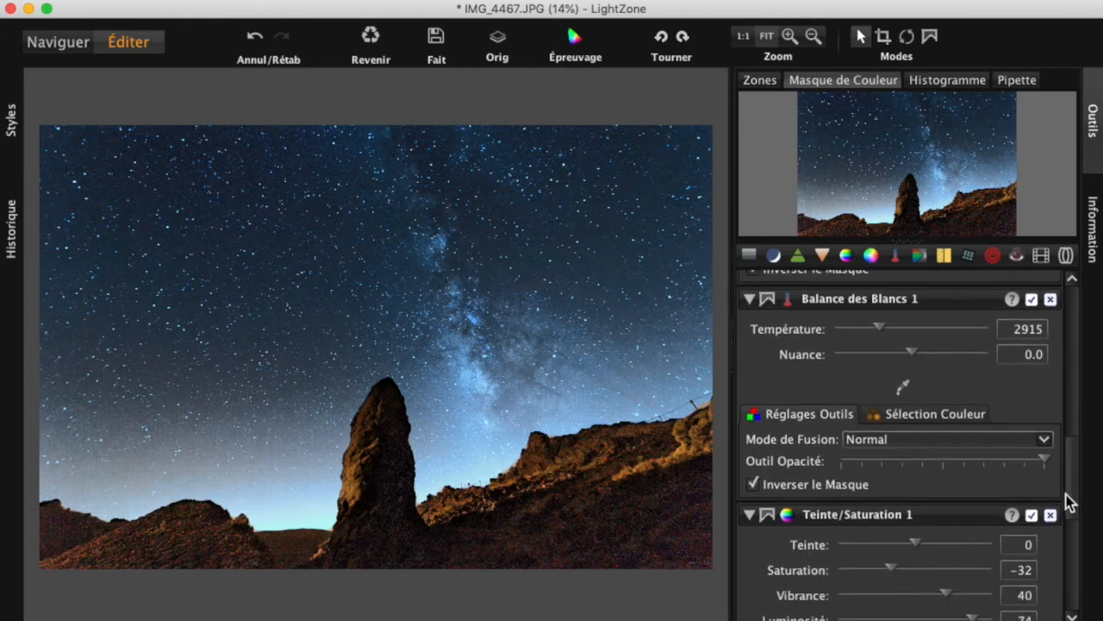
{"action": "left_click", "coordinate": [883, 331]}
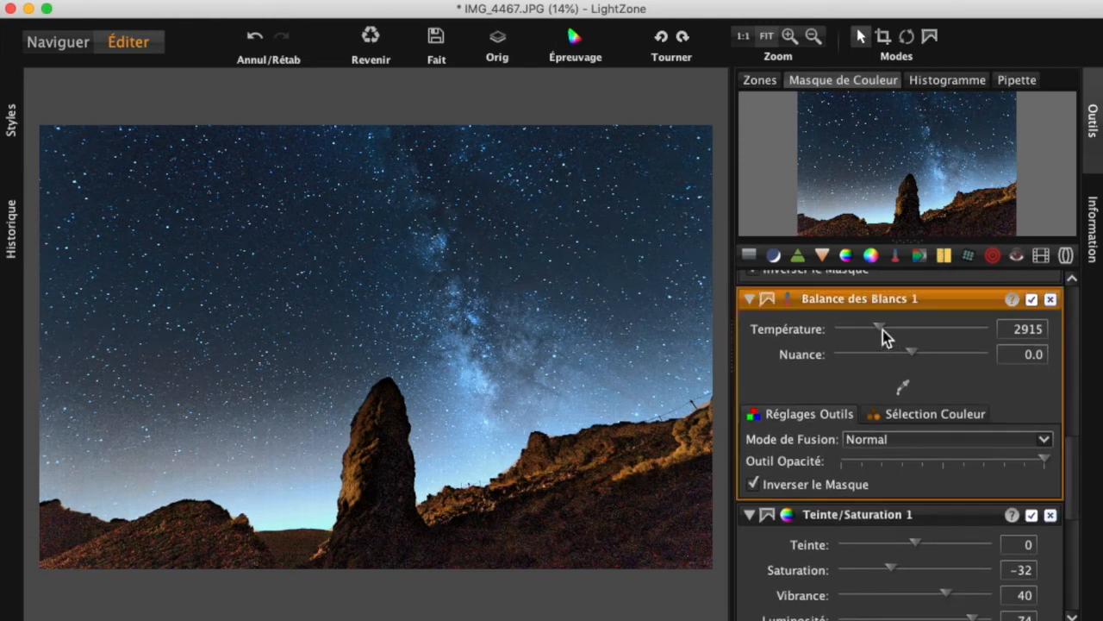
{"action": "type", "text": "3050"}
{"action": "key", "text": "Return"}
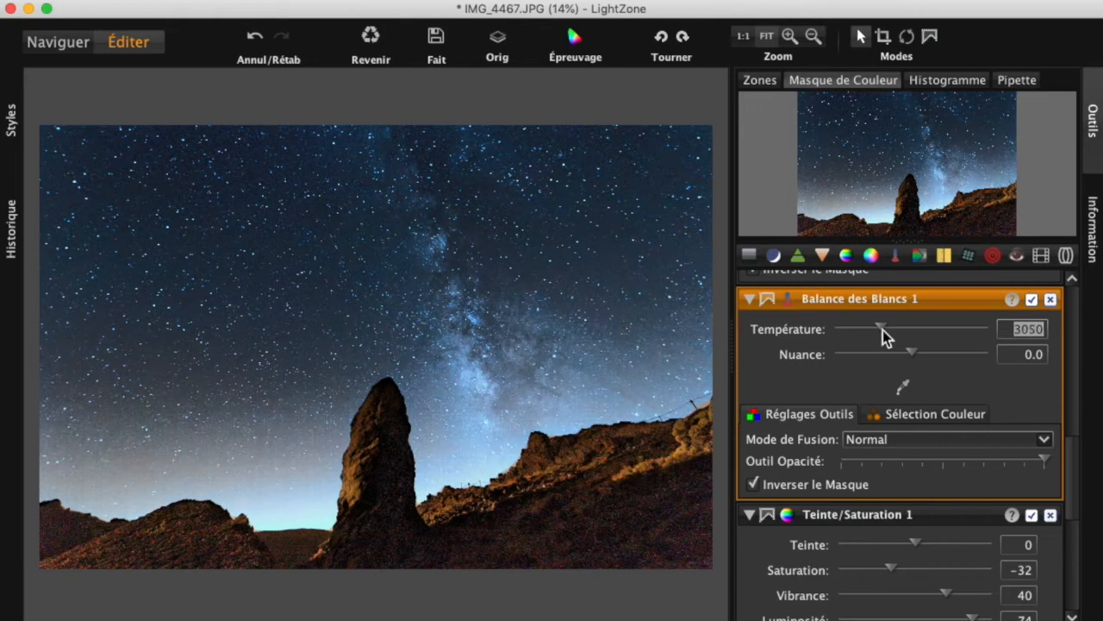
{"action": "scroll", "coordinate": [883, 330], "scroll_direction": "up", "scroll_amount": 5}
{"action": "scroll", "coordinate": [883, 330], "scroll_direction": "down", "scroll_amount": 10}
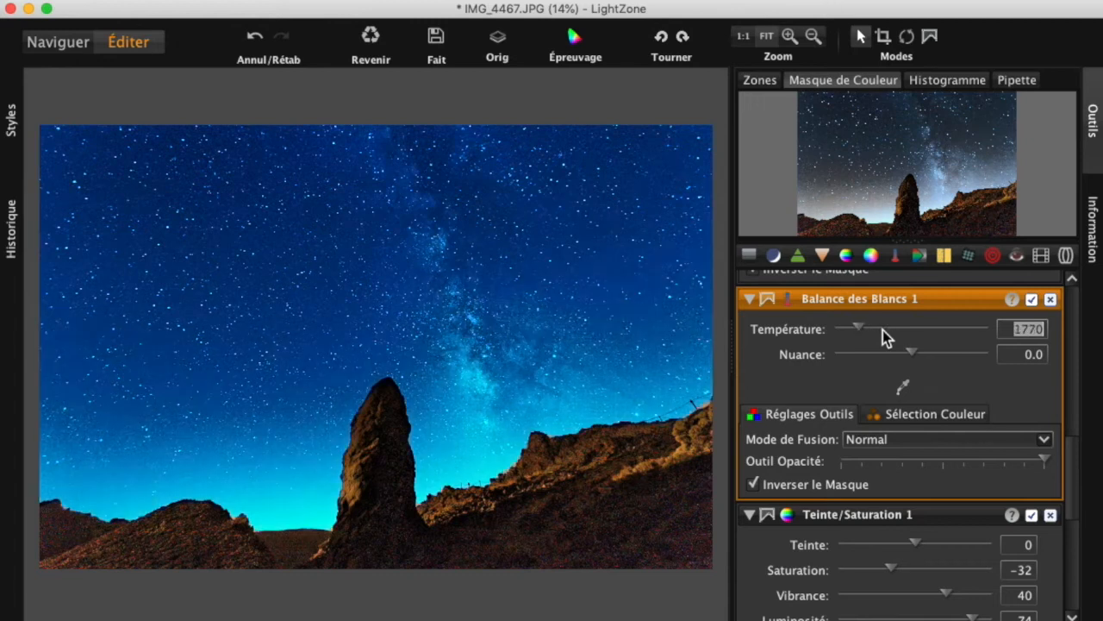
- Bring the sky's Balance des Blancs Température back up to about 2840
{"action": "scroll", "coordinate": [883, 331], "scroll_direction": "up", "scroll_amount": 4}
{"action": "scroll", "coordinate": [882, 334], "scroll_direction": "up", "scroll_amount": 1}
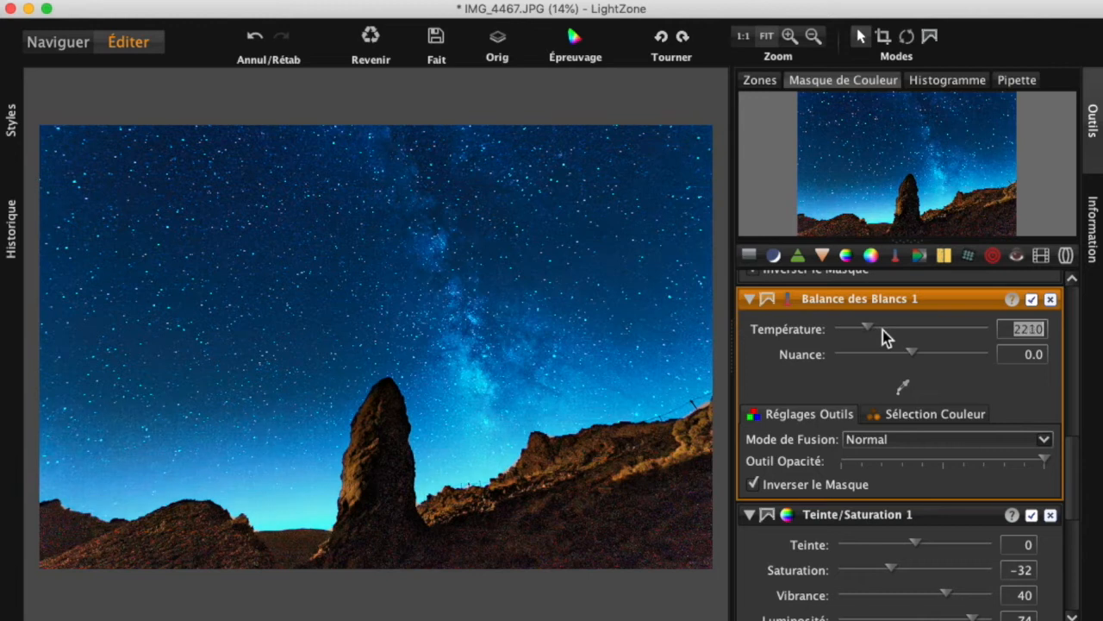
{"action": "scroll", "coordinate": [883, 334], "scroll_direction": "up", "scroll_amount": 4}
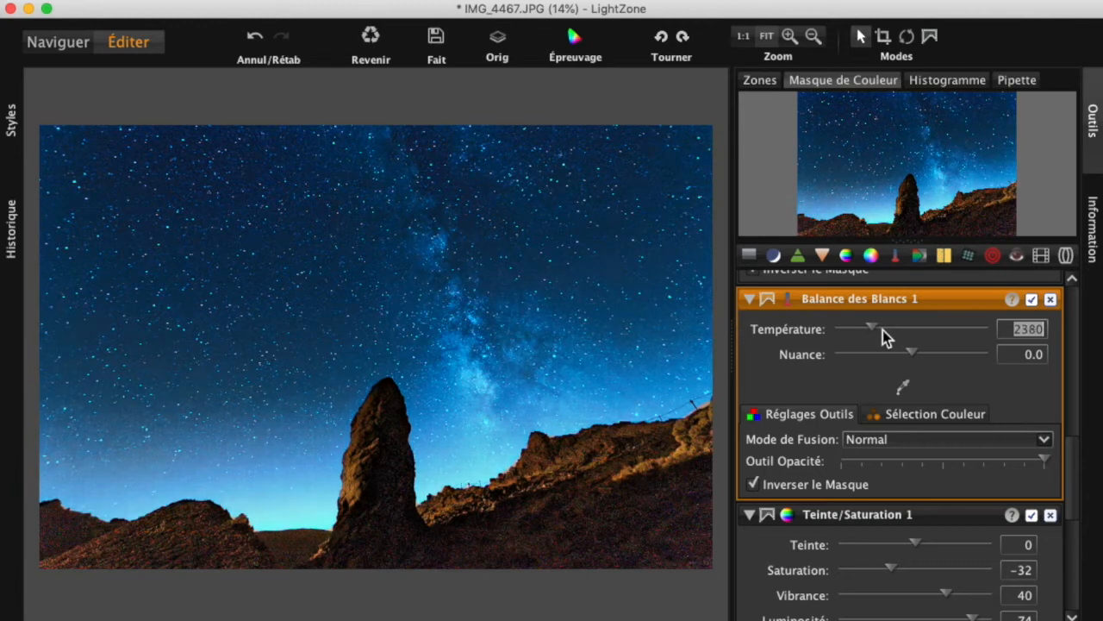
{"action": "scroll", "coordinate": [882, 333], "scroll_direction": "up", "scroll_amount": 1}
{"action": "scroll", "coordinate": [882, 334], "scroll_direction": "down", "scroll_amount": 1}
{"action": "scroll", "coordinate": [883, 333], "scroll_direction": "up", "scroll_amount": 2}
{"action": "scroll", "coordinate": [883, 334], "scroll_direction": "down", "scroll_amount": 2}
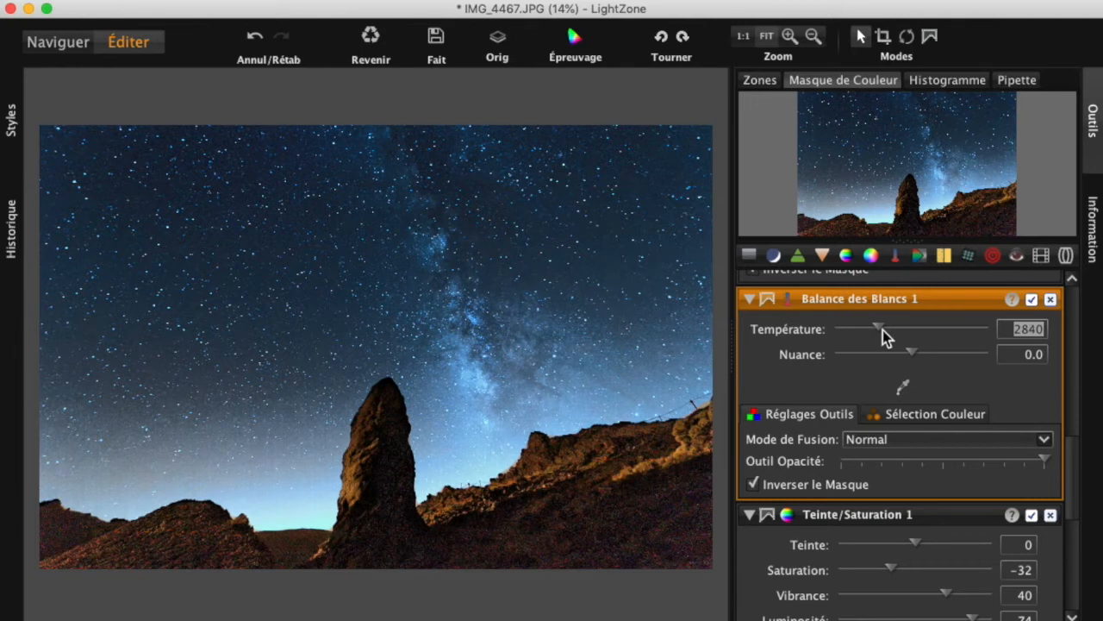
{"action": "scroll", "coordinate": [882, 334], "scroll_direction": "up", "scroll_amount": 1}
- Try Tons Foncés at 7.00 in the foreground's masked Relight 1, and set it to 4.20
{"action": "left_click_drag", "start_coordinate": [1076, 489], "coordinate": [1077, 599]}
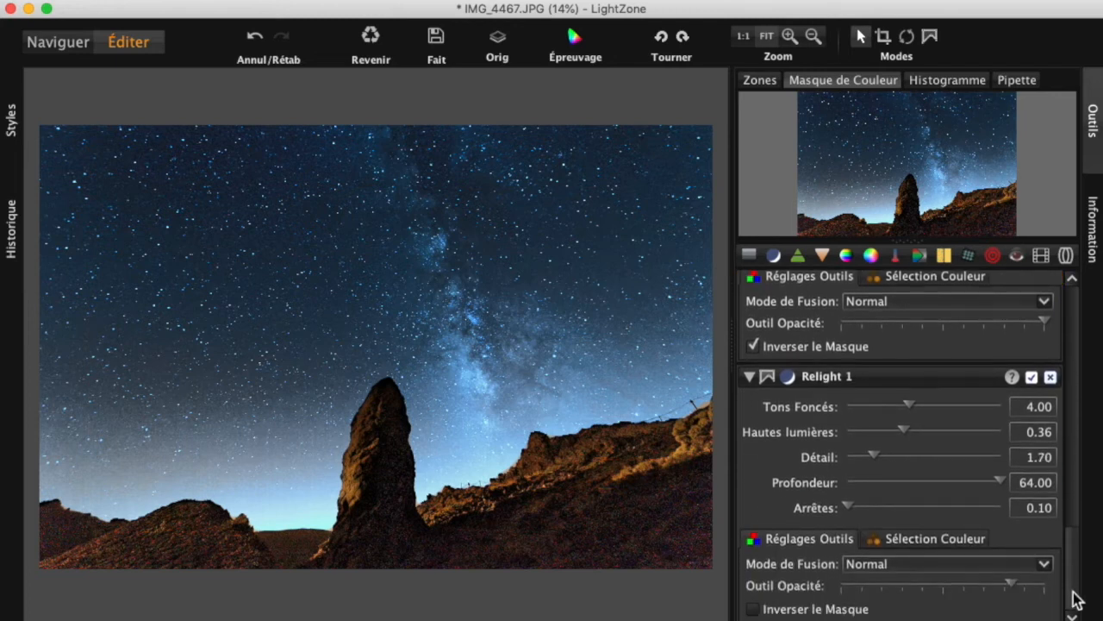
{"action": "left_click", "coordinate": [909, 404]}
{"action": "scroll", "coordinate": [911, 407], "scroll_direction": "up", "scroll_amount": 10}
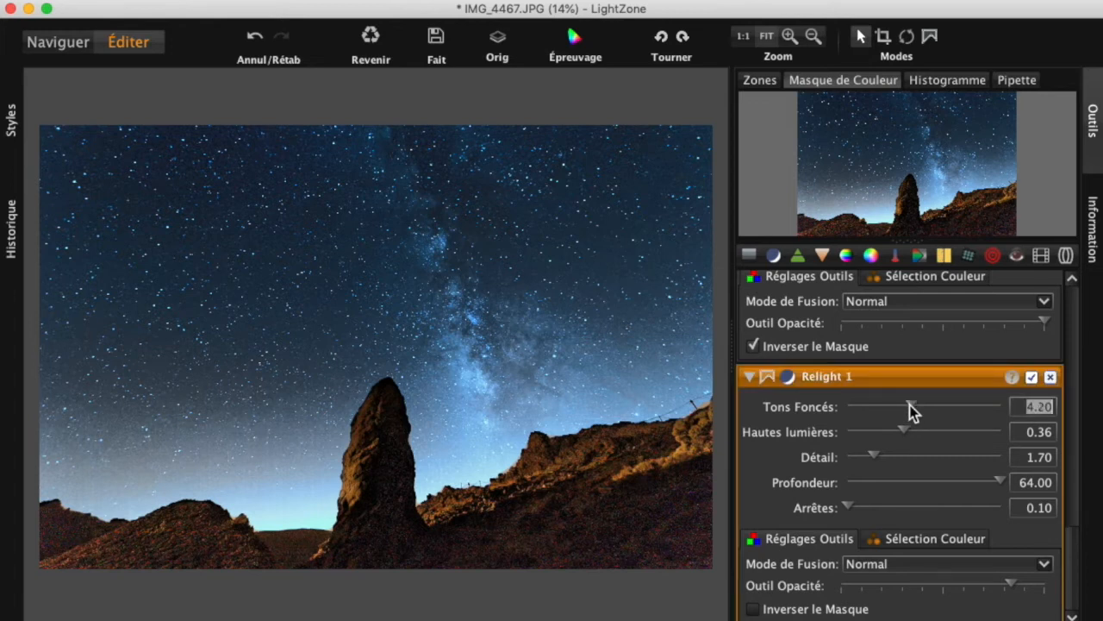
{"action": "scroll", "coordinate": [911, 407], "scroll_direction": "down", "scroll_amount": 5}
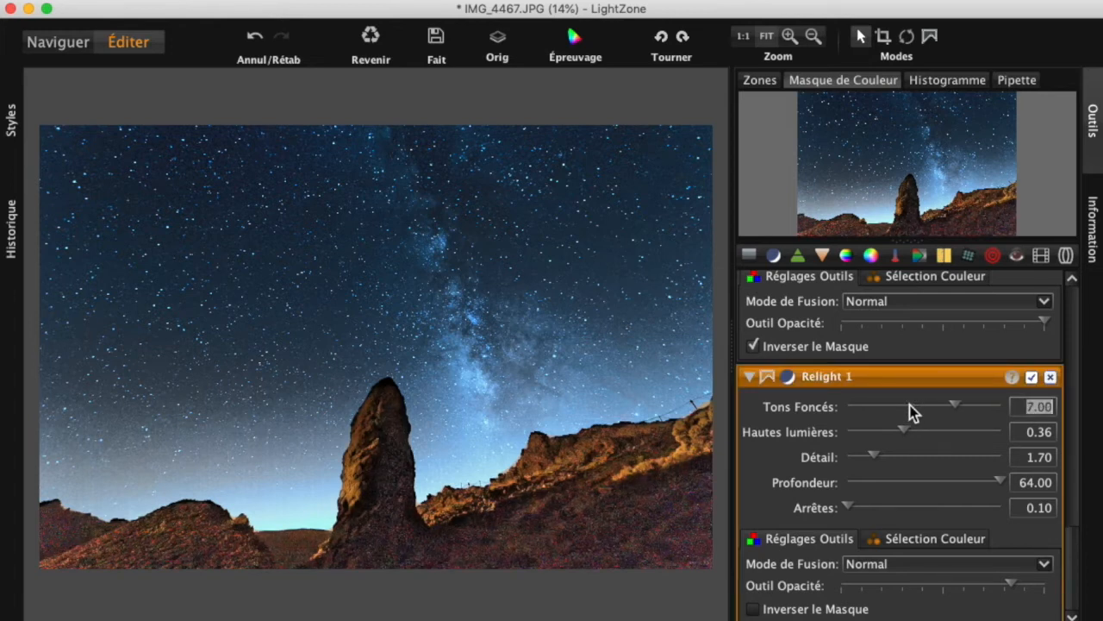
{"action": "scroll", "coordinate": [910, 405], "scroll_direction": "down", "scroll_amount": 1}
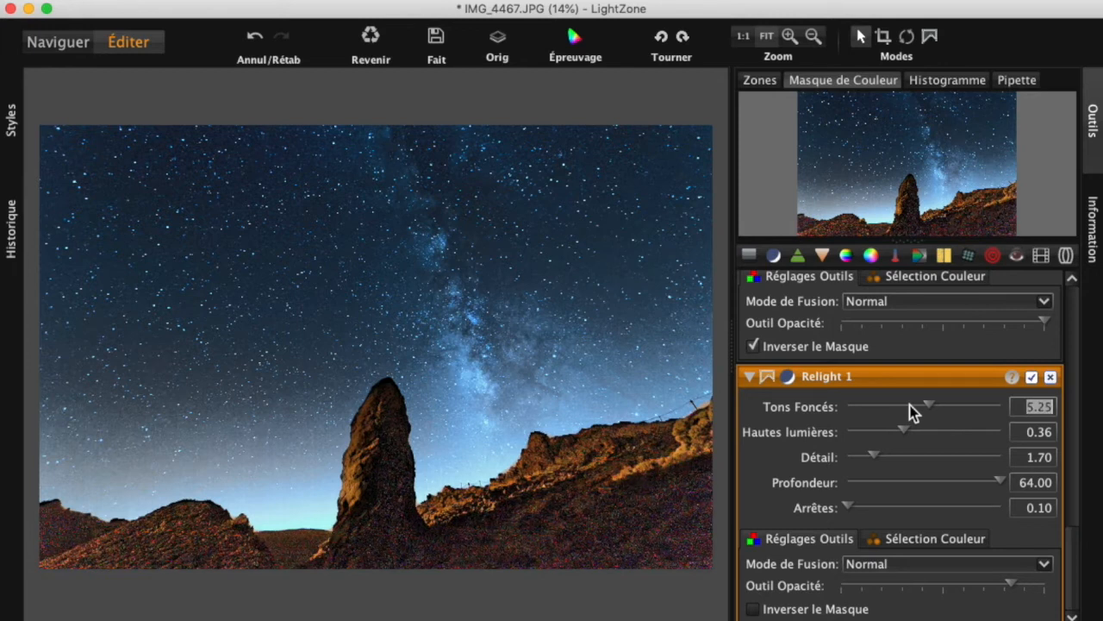
{"action": "scroll", "coordinate": [924, 408], "scroll_direction": "down", "scroll_amount": 4}
{"action": "scroll", "coordinate": [923, 406], "scroll_direction": "down", "scroll_amount": 1}
{"action": "scroll", "coordinate": [924, 406], "scroll_direction": "up", "scroll_amount": 1}
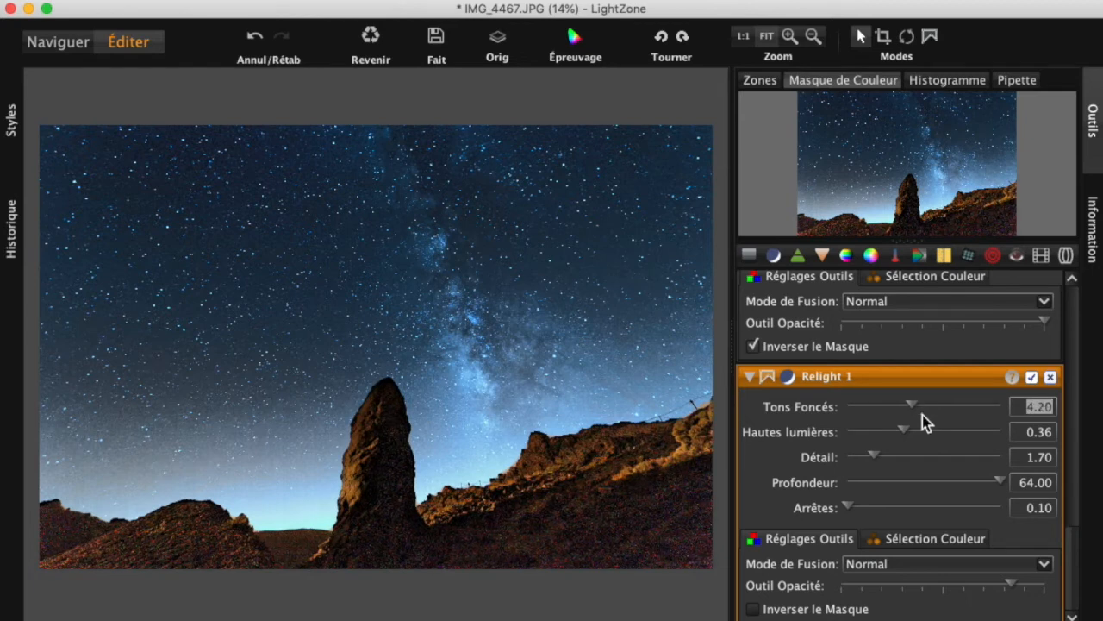
- Try Hautes lumières between 0.20 and 0.65 in Relight 1, and set it to 0.45
{"action": "scroll", "coordinate": [925, 434], "scroll_direction": "down", "scroll_amount": 2}
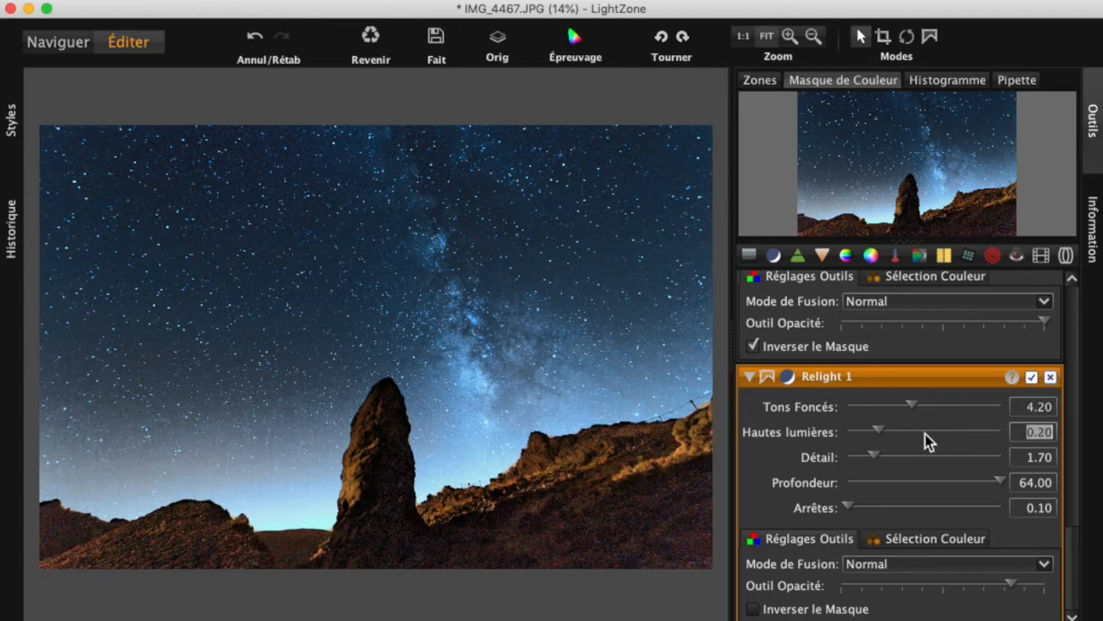
{"action": "scroll", "coordinate": [925, 434], "scroll_direction": "up", "scroll_amount": 5}
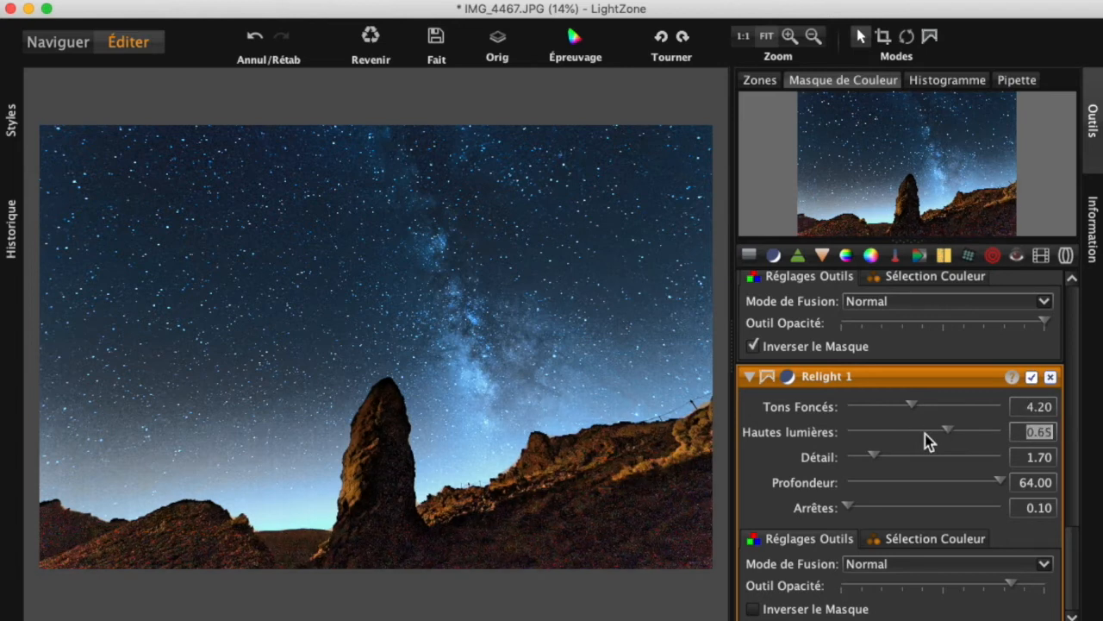
{"action": "scroll", "coordinate": [925, 434], "scroll_direction": "down", "scroll_amount": 3}
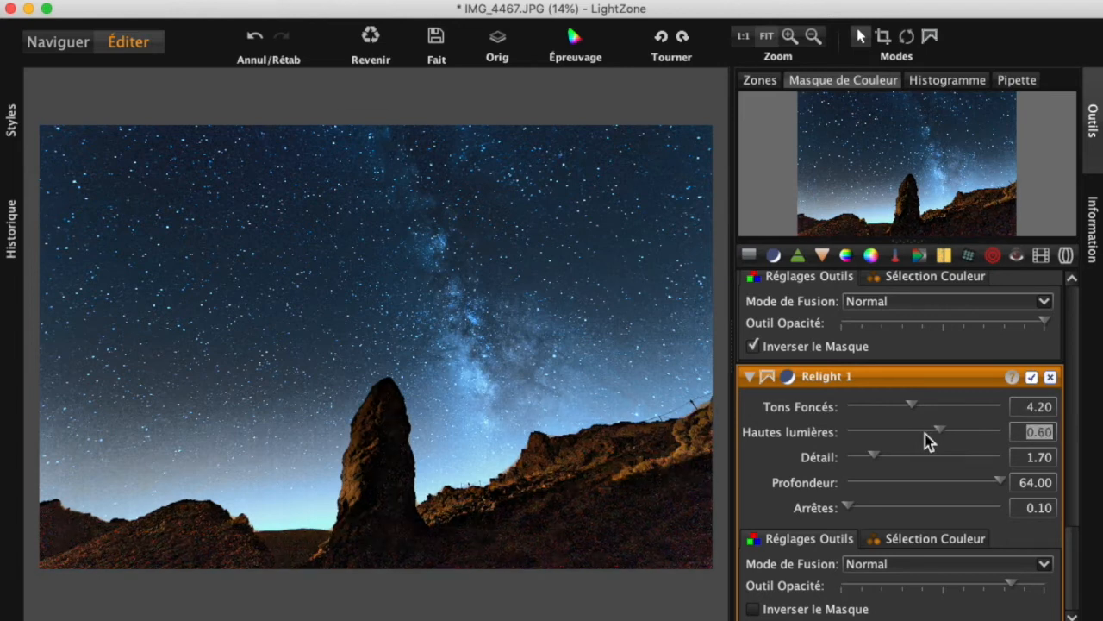
{"action": "scroll", "coordinate": [925, 434], "scroll_direction": "up", "scroll_amount": 1}
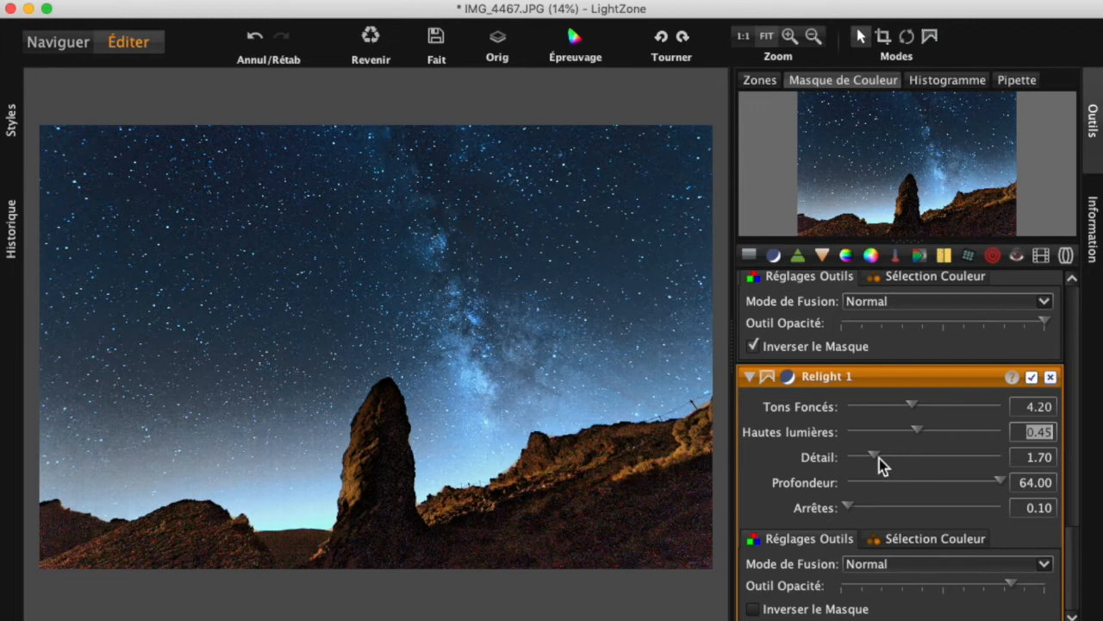
- Set the foreground Relight 1's Détail to 0.00
{"action": "scroll", "coordinate": [879, 458], "scroll_direction": "up", "scroll_amount": 3}
{"action": "type", "text": "0"}
{"action": "key", "text": "Return"}
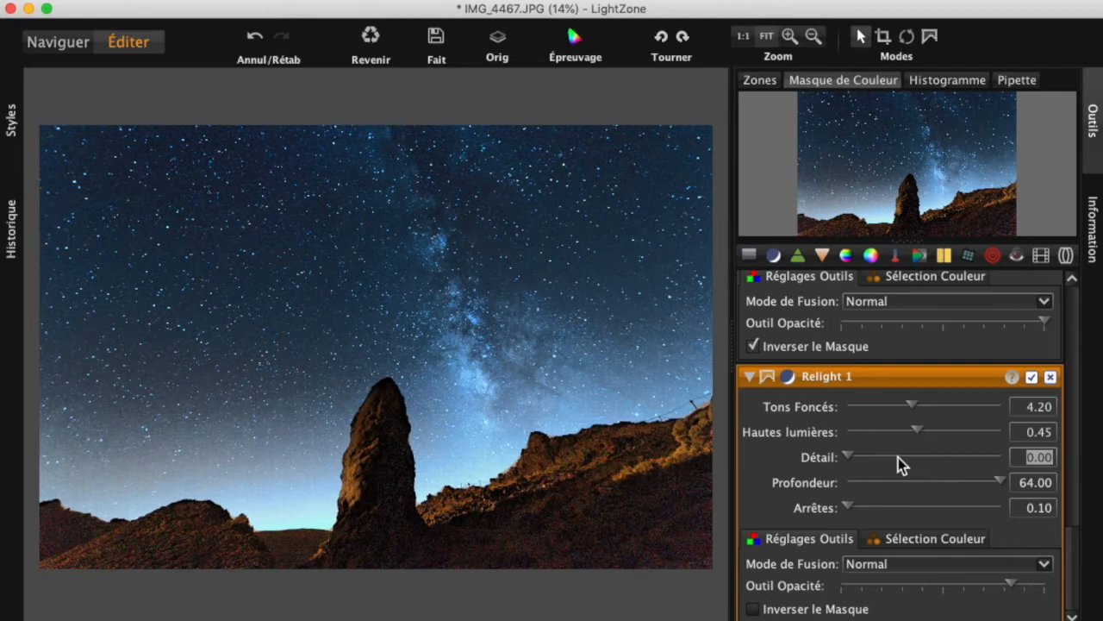
- Try Hautes lumières between 0.15 and 0.60 in the foreground's Relight 1, and return it to 0.45
{"action": "scroll", "coordinate": [920, 441], "scroll_direction": "up", "scroll_amount": 1}
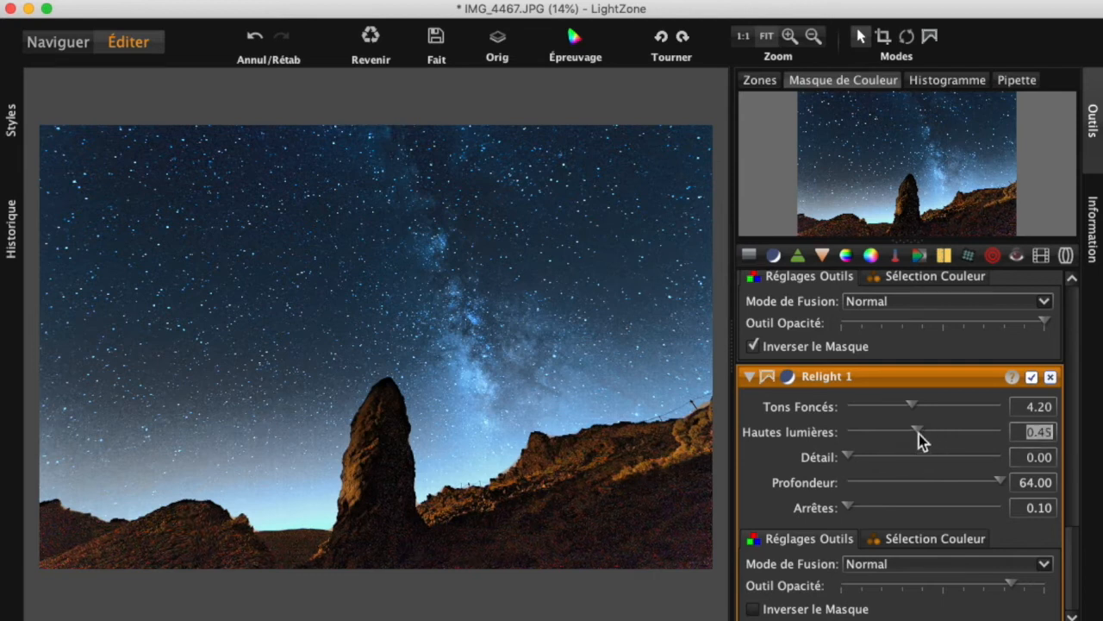
{"action": "scroll", "coordinate": [923, 441], "scroll_direction": "down", "scroll_amount": 1}
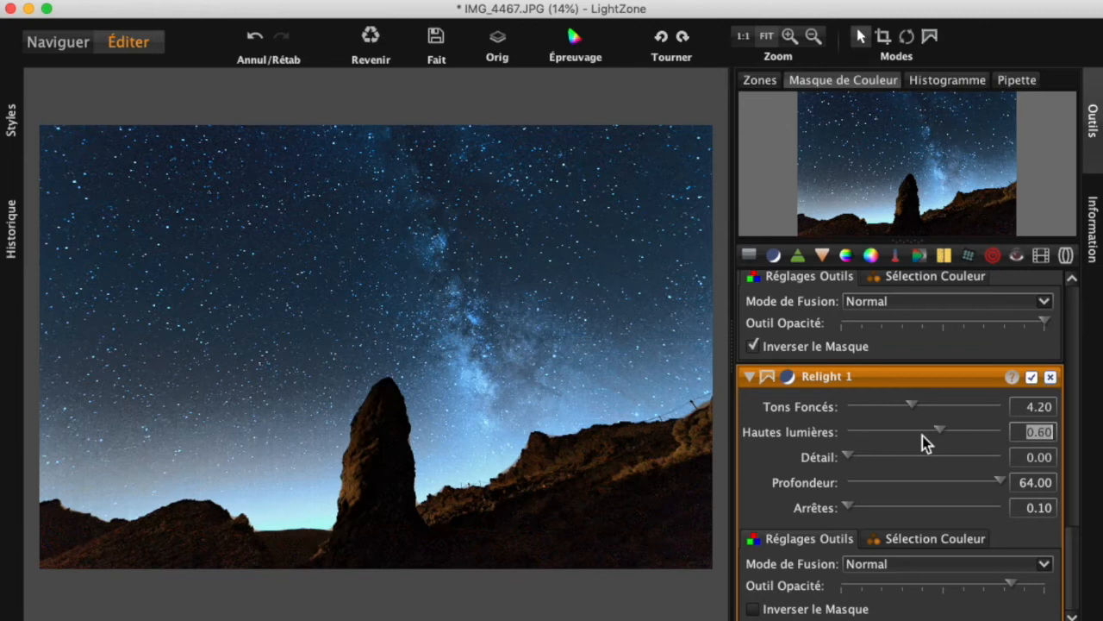
{"action": "scroll", "coordinate": [922, 440], "scroll_direction": "down", "scroll_amount": 7}
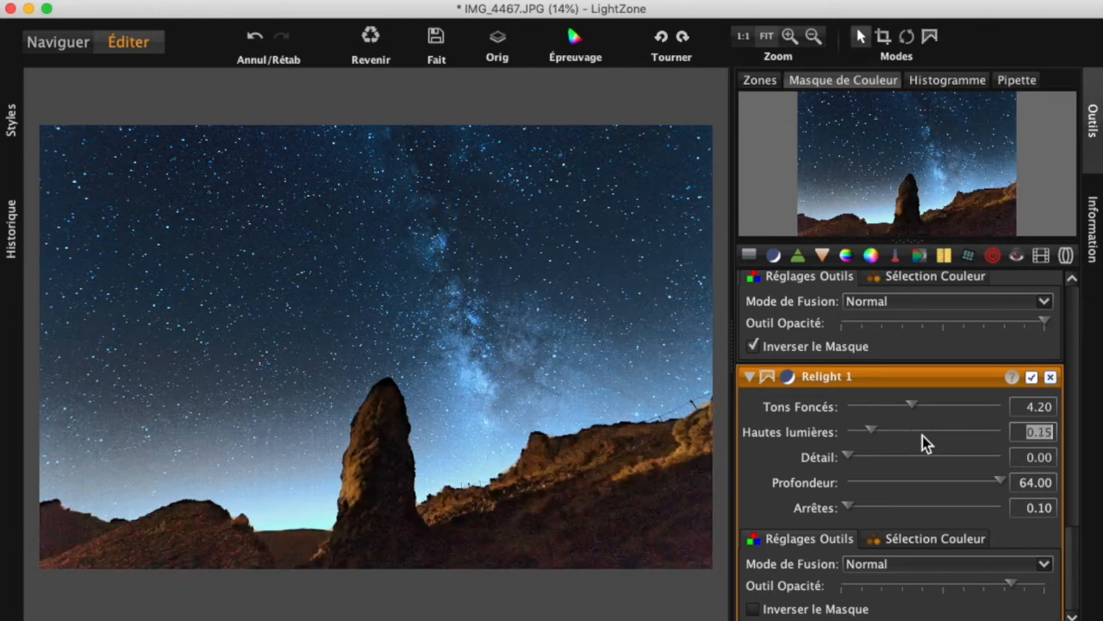
{"action": "scroll", "coordinate": [923, 437], "scroll_direction": "up", "scroll_amount": 5}
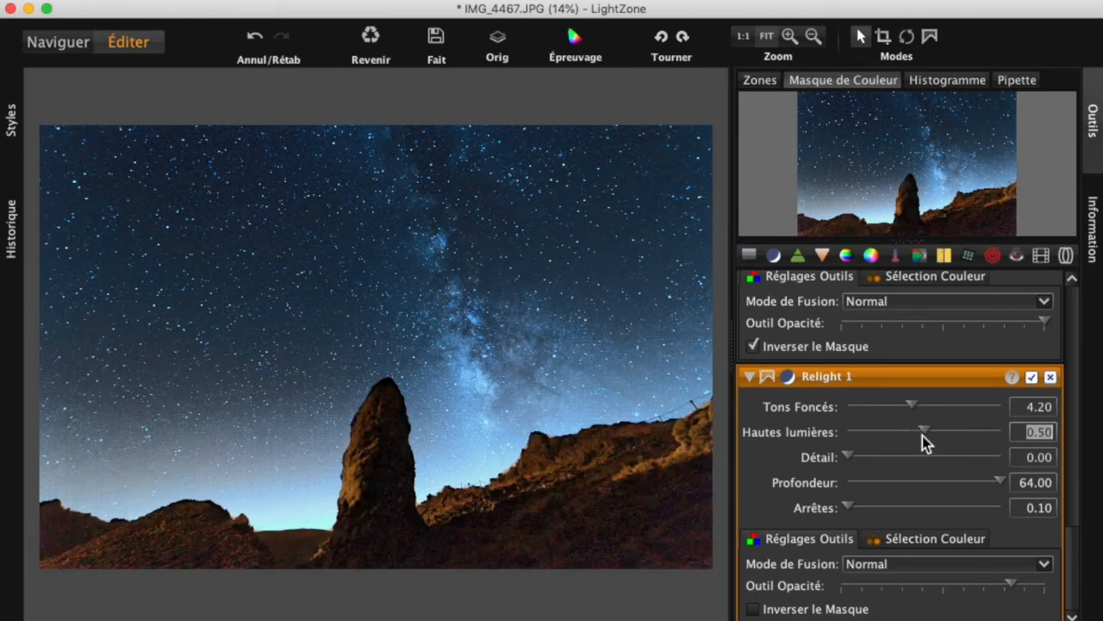
{"action": "scroll", "coordinate": [922, 442], "scroll_direction": "up", "scroll_amount": 1}
{"action": "scroll", "coordinate": [910, 420], "scroll_direction": "up", "scroll_amount": 1}
- Set the foreground Relight 1's Tons Foncés to 4.45 and Hautes lumières to 0.35
{"action": "scroll", "coordinate": [898, 419], "scroll_direction": "up", "scroll_amount": 5}
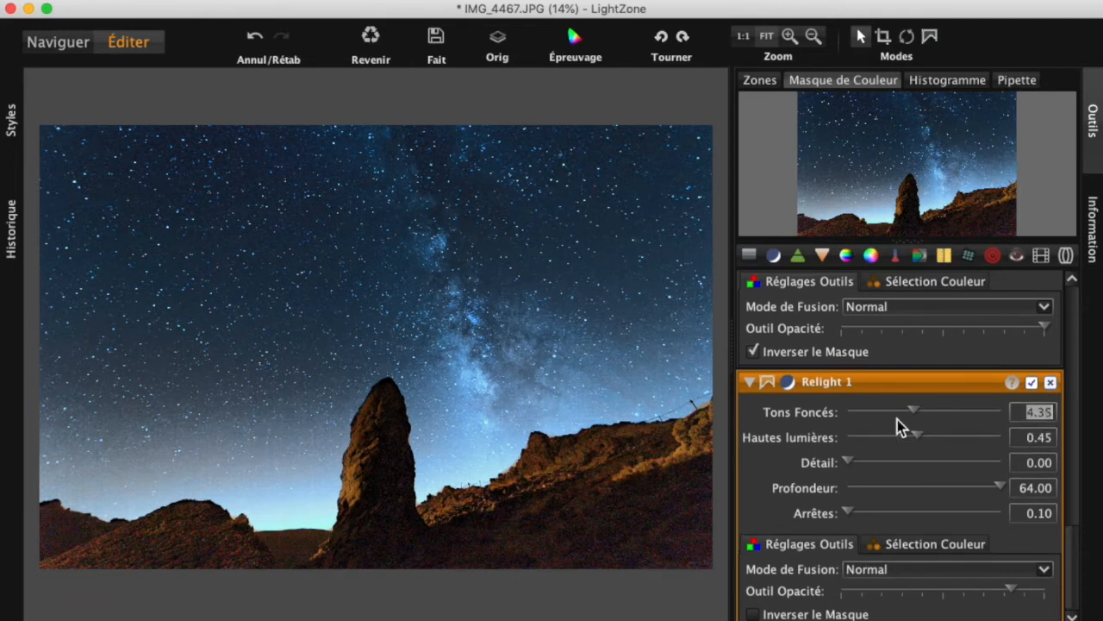
{"action": "scroll", "coordinate": [897, 419], "scroll_direction": "down", "scroll_amount": 1}
{"action": "scroll", "coordinate": [896, 427], "scroll_direction": "down", "scroll_amount": 1}
{"action": "scroll", "coordinate": [895, 408], "scroll_direction": "down", "scroll_amount": 2}
{"action": "scroll", "coordinate": [894, 409], "scroll_direction": "down", "scroll_amount": 4}
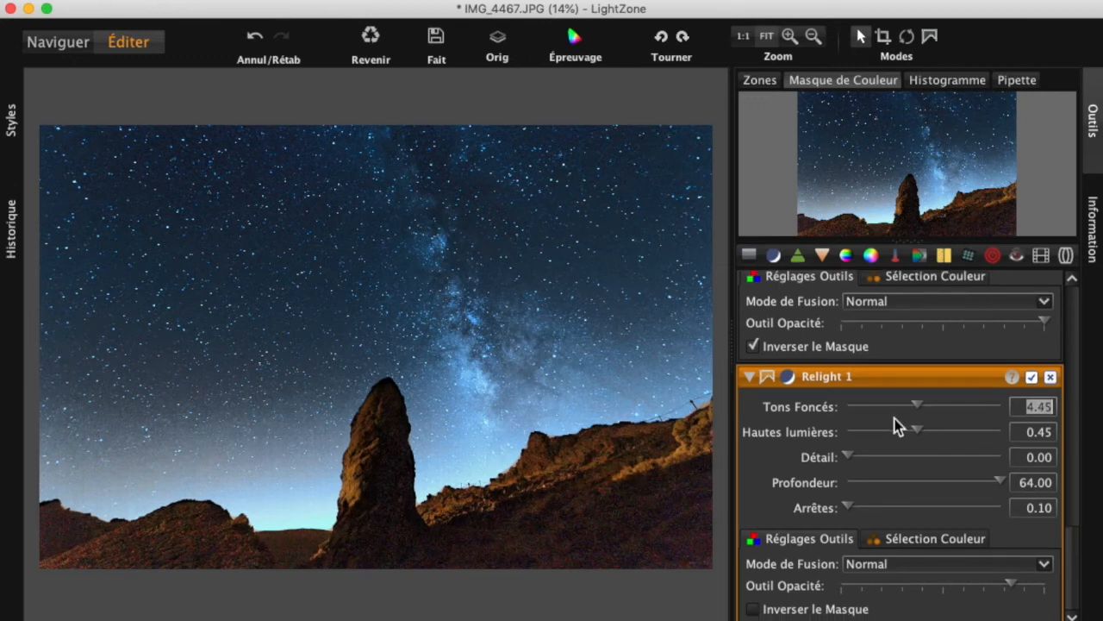
{"action": "scroll", "coordinate": [896, 430], "scroll_direction": "down", "scroll_amount": 2}
- Try Détail at 1.00 in the foreground's Relight 1, and return it to 0.00
{"action": "scroll", "coordinate": [896, 430], "scroll_direction": "up", "scroll_amount": 2}
{"action": "scroll", "coordinate": [866, 458], "scroll_direction": "up", "scroll_amount": 2}
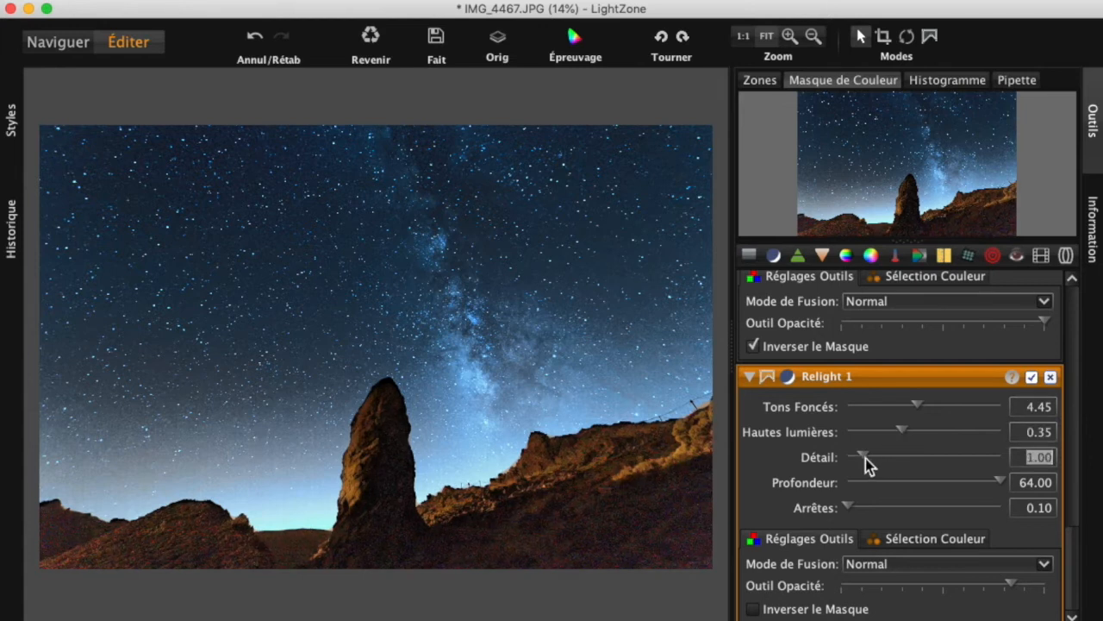
{"action": "scroll", "coordinate": [865, 458], "scroll_direction": "down", "scroll_amount": 2}
{"action": "left_click_drag", "start_coordinate": [943, 456], "coordinate": [837, 455]}
- Try Hautes lumières at 0.00 in the foreground's Relight 1, and return it to 0.35
{"action": "left_click_drag", "start_coordinate": [902, 430], "coordinate": [899, 430]}
{"action": "type", "text": "0"}
{"action": "key", "text": "Return"}
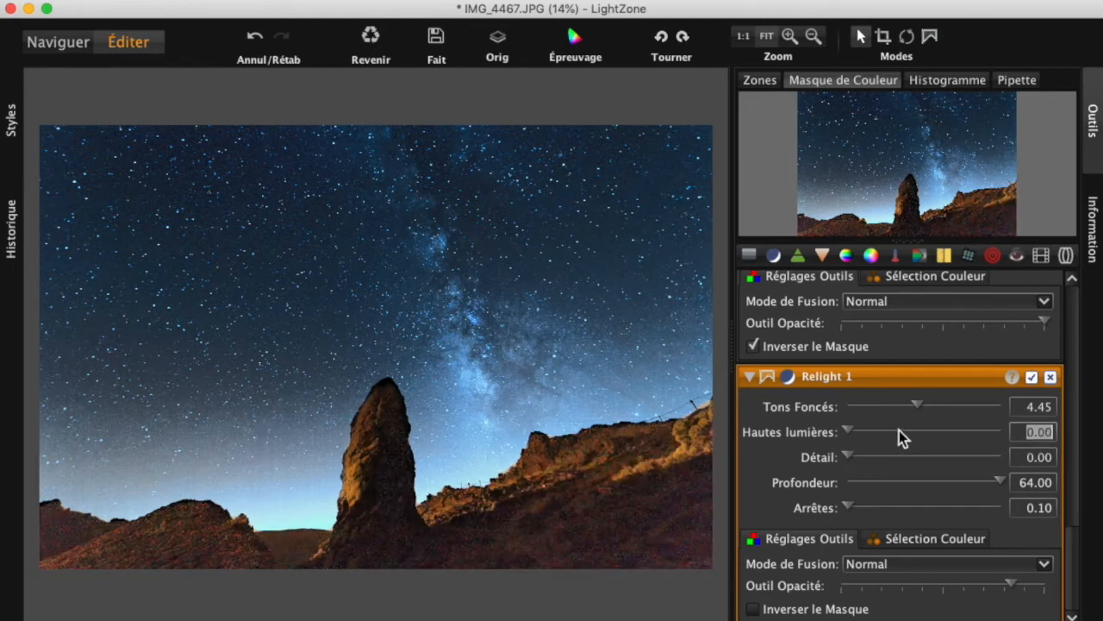
{"action": "left_click", "coordinate": [899, 431]}
{"action": "scroll", "coordinate": [899, 430], "scroll_direction": "up", "scroll_amount": 9}
{"action": "scroll", "coordinate": [899, 430], "scroll_direction": "down", "scroll_amount": 3}
{"action": "scroll", "coordinate": [899, 430], "scroll_direction": "down", "scroll_amount": 2}
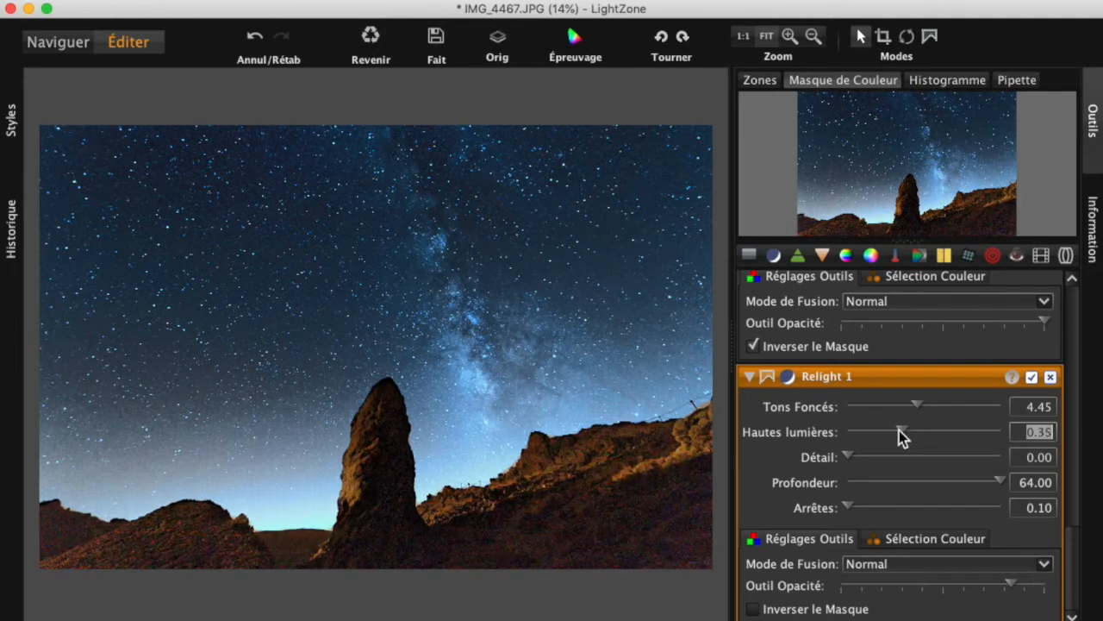
- Try Hautes lumières up to 1.00 in Relight 1 on the magnified foreground rocks, and set it to 0.45
{"action": "left_click", "coordinate": [789, 36]}
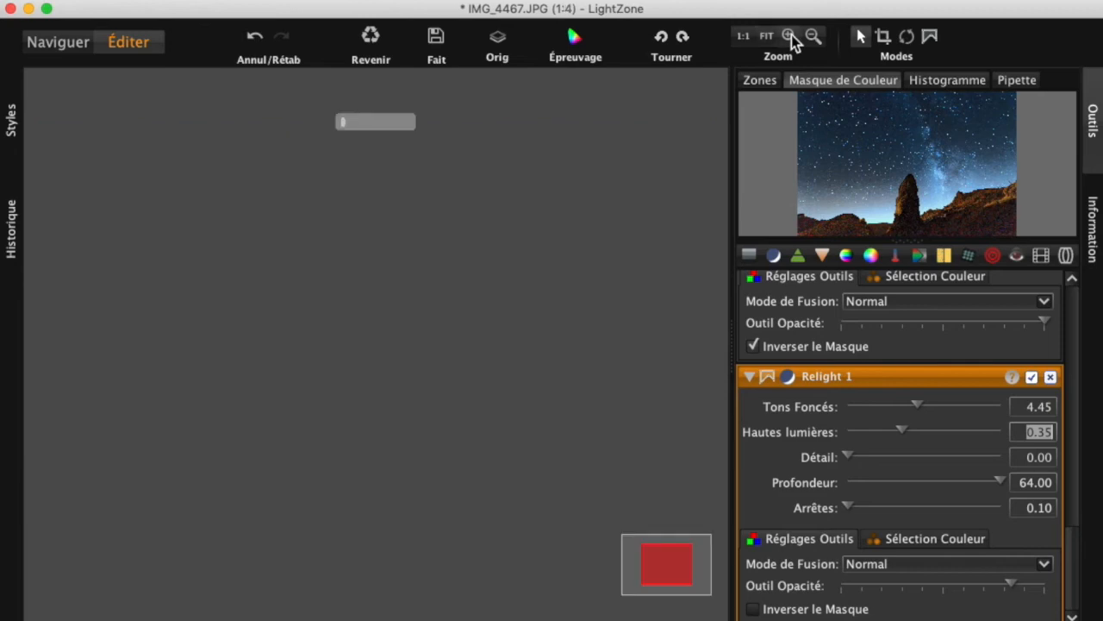
{"action": "left_click", "coordinate": [792, 36]}
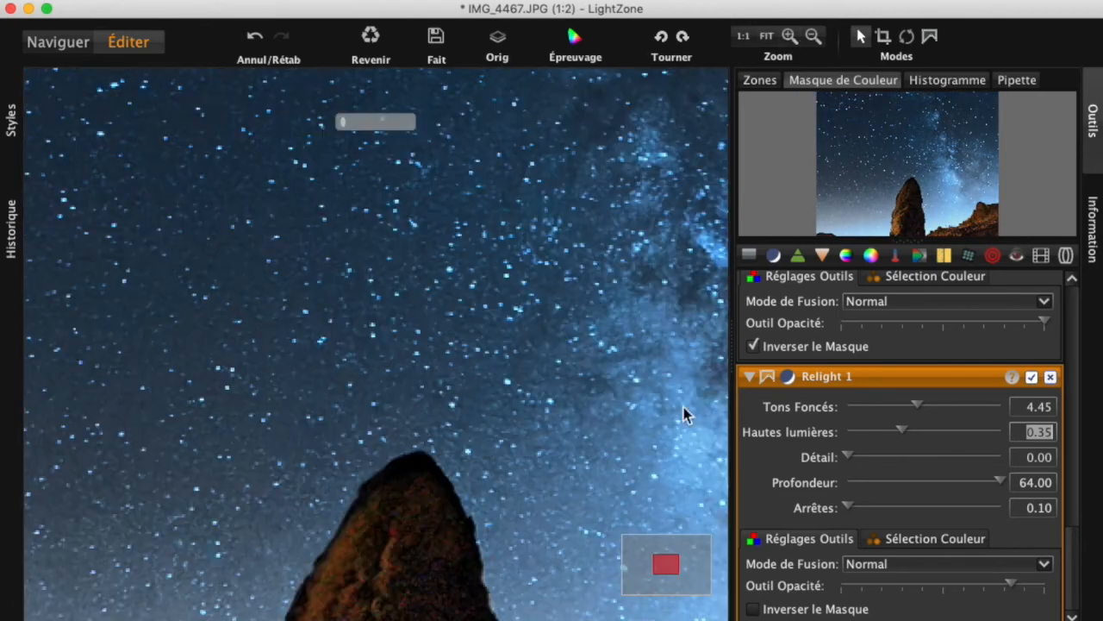
{"action": "mouse_move", "coordinate": [670, 561]}
{"action": "left_mouse_down"}
{"action": "mouse_move", "coordinate": [684, 578]}
{"action": "mouse_move", "coordinate": [675, 581]}
{"action": "left_mouse_up"}
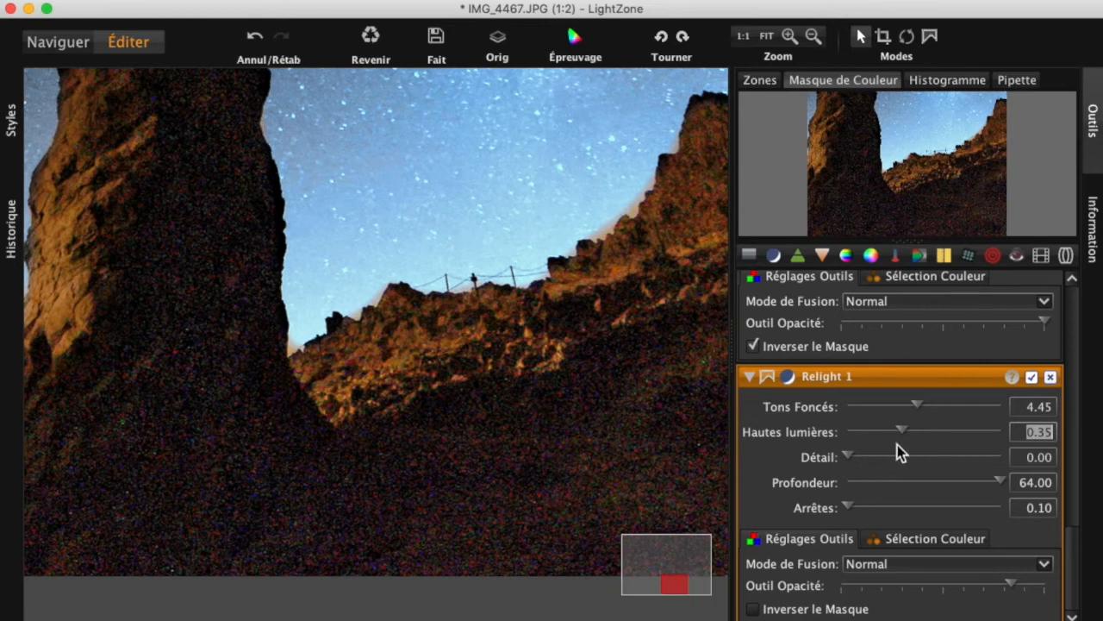
{"action": "scroll", "coordinate": [898, 429], "scroll_direction": "up", "scroll_amount": 4}
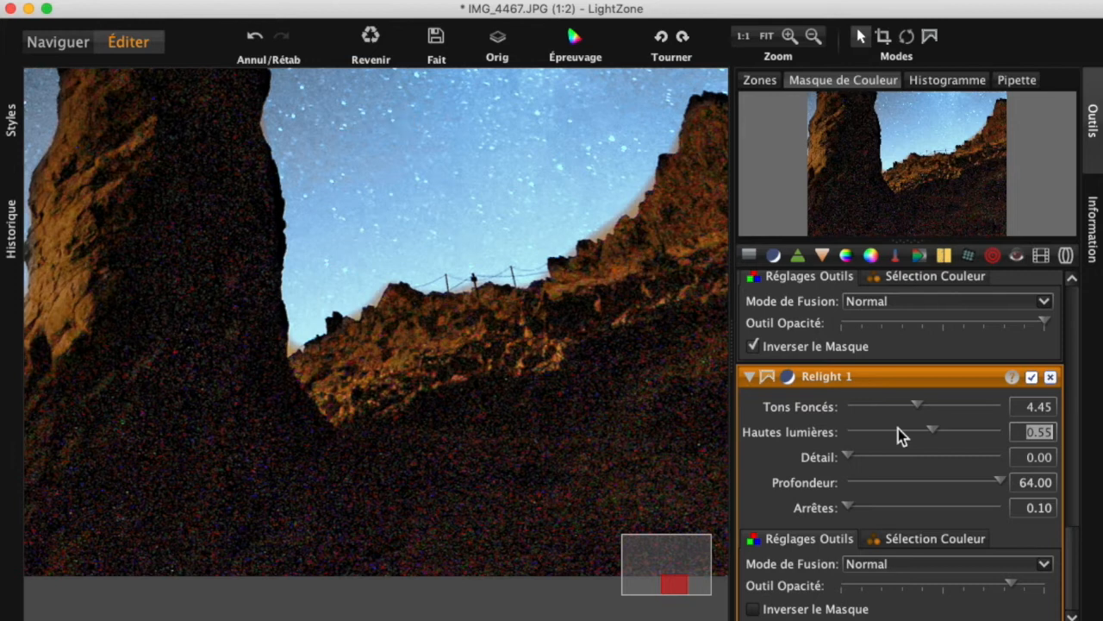
{"action": "scroll", "coordinate": [899, 428], "scroll_direction": "up", "scroll_amount": 1}
{"action": "scroll", "coordinate": [897, 429], "scroll_direction": "up", "scroll_amount": 8}
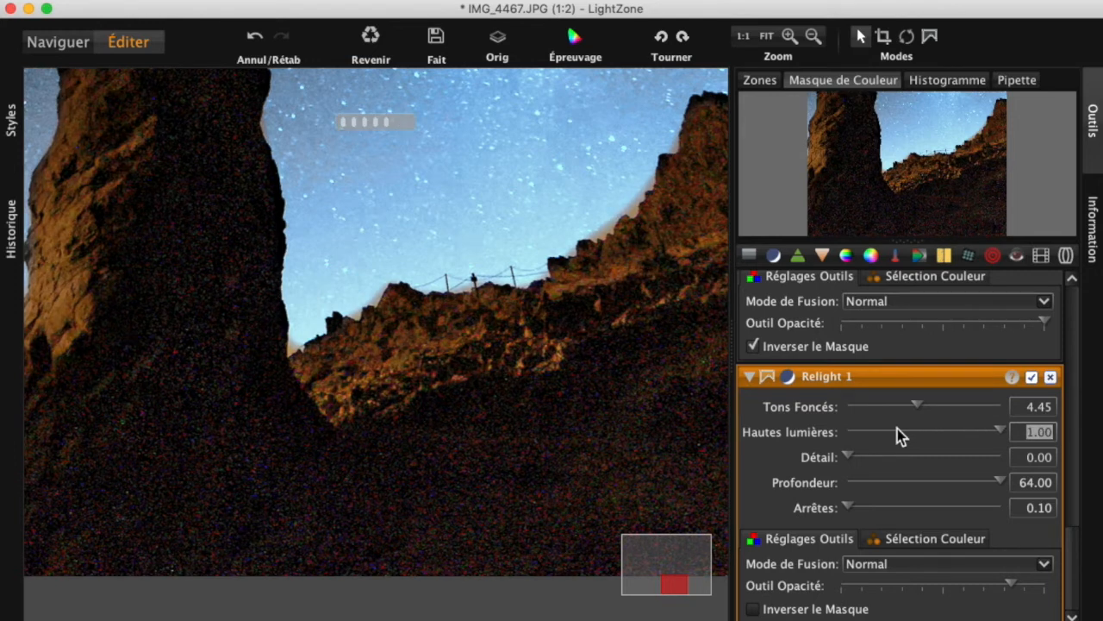
{"action": "scroll", "coordinate": [897, 428], "scroll_direction": "down", "scroll_amount": 5}
{"action": "scroll", "coordinate": [898, 428], "scroll_direction": "down", "scroll_amount": 5}
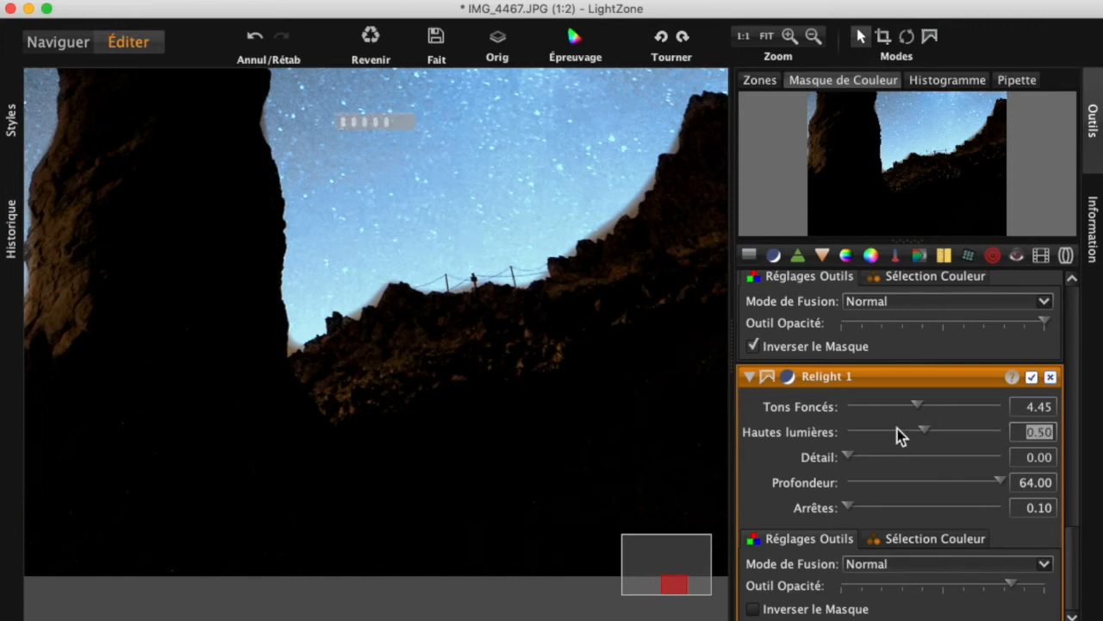
{"action": "scroll", "coordinate": [897, 429], "scroll_direction": "down", "scroll_amount": 1}
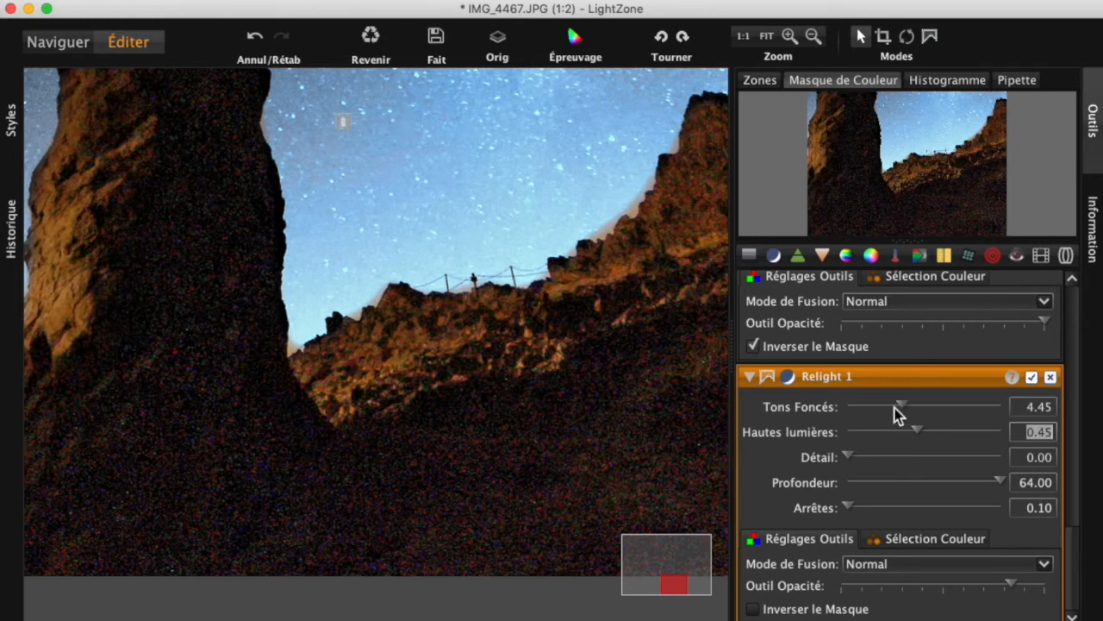
- Try Relight 1's Tons Foncés between 3.40 and 5.20, set it to 4.20, and lower Hautes lumières to 0.35
{"action": "scroll", "coordinate": [895, 408], "scroll_direction": "down", "scroll_amount": 3}
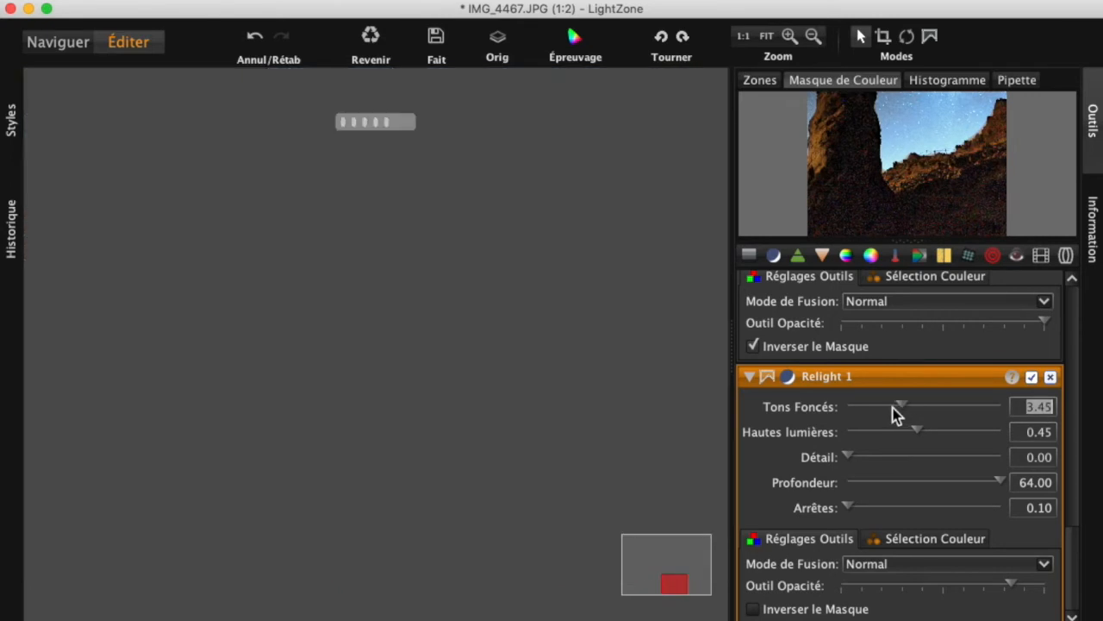
{"action": "scroll", "coordinate": [893, 408], "scroll_direction": "down", "scroll_amount": 1}
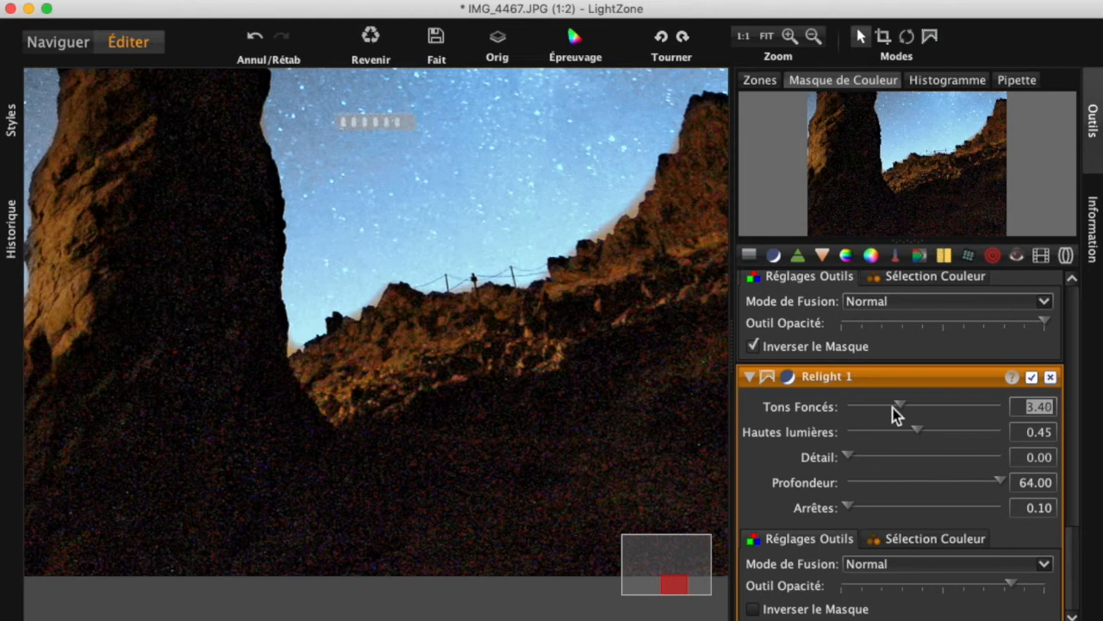
{"action": "scroll", "coordinate": [895, 415], "scroll_direction": "up", "scroll_amount": 5}
{"action": "scroll", "coordinate": [895, 414], "scroll_direction": "up", "scroll_amount": 10}
{"action": "scroll", "coordinate": [895, 415], "scroll_direction": "up", "scroll_amount": 4}
{"action": "scroll", "coordinate": [894, 415], "scroll_direction": "down", "scroll_amount": 1}
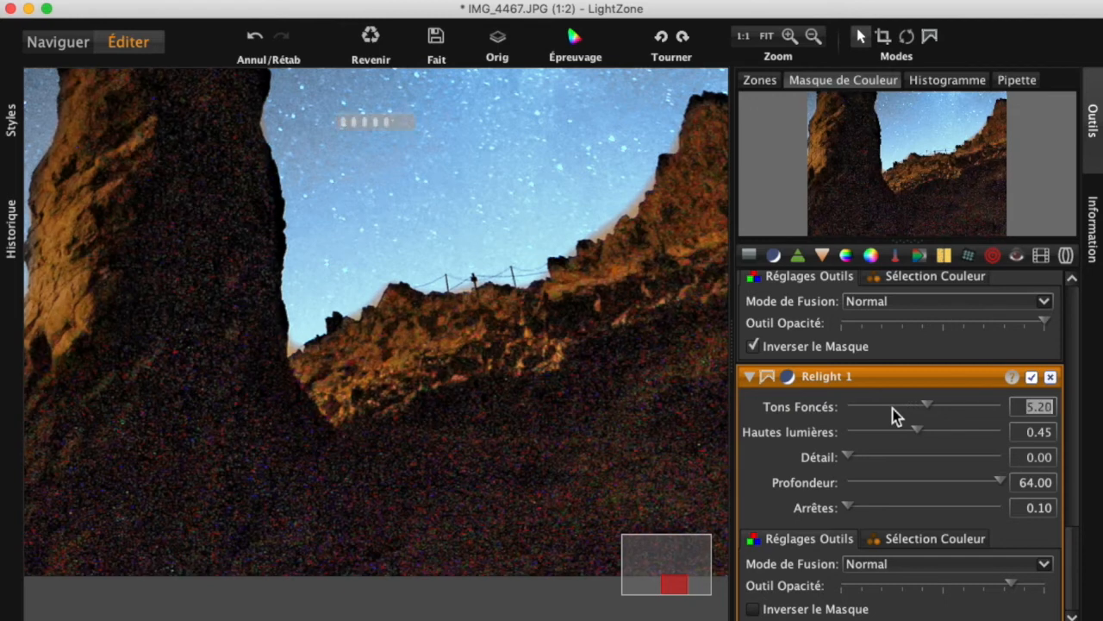
{"action": "scroll", "coordinate": [895, 415], "scroll_direction": "down", "scroll_amount": 7}
{"action": "scroll", "coordinate": [895, 415], "scroll_direction": "down", "scroll_amount": 3}
{"action": "scroll", "coordinate": [895, 414], "scroll_direction": "down", "scroll_amount": 6}
{"action": "scroll", "coordinate": [895, 415], "scroll_direction": "down", "scroll_amount": 2}
{"action": "scroll", "coordinate": [888, 432], "scroll_direction": "down", "scroll_amount": 2}
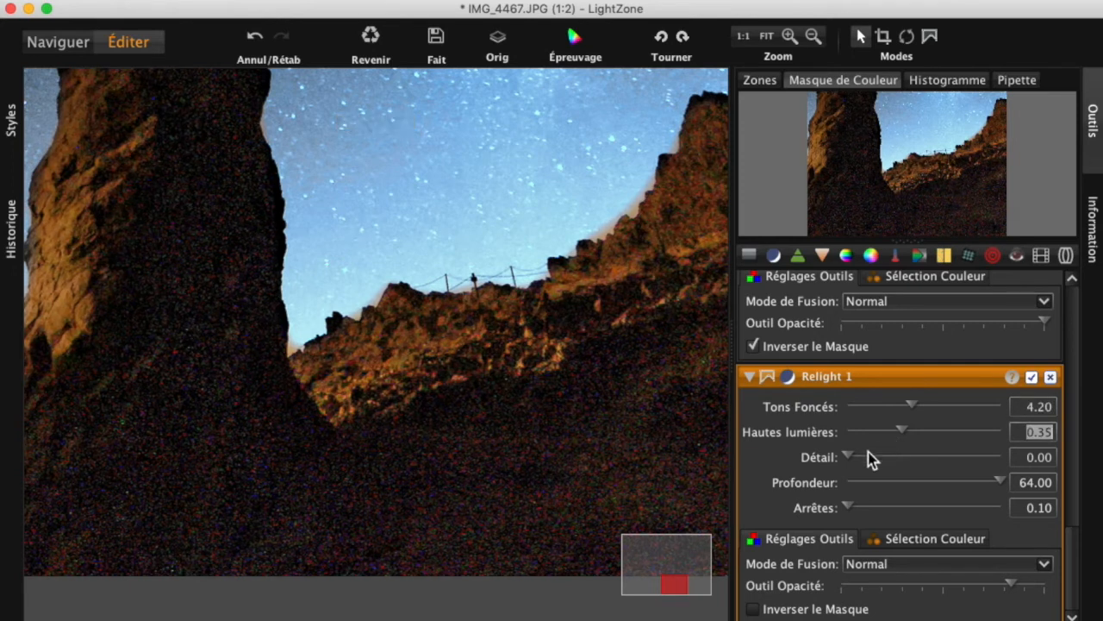
- Try Détail at 1.60 in the foreground's Relight 1, and return it to 0.00
{"action": "scroll", "coordinate": [866, 454], "scroll_direction": "up", "scroll_amount": 7}
{"action": "scroll", "coordinate": [860, 458], "scroll_direction": "up", "scroll_amount": 20}
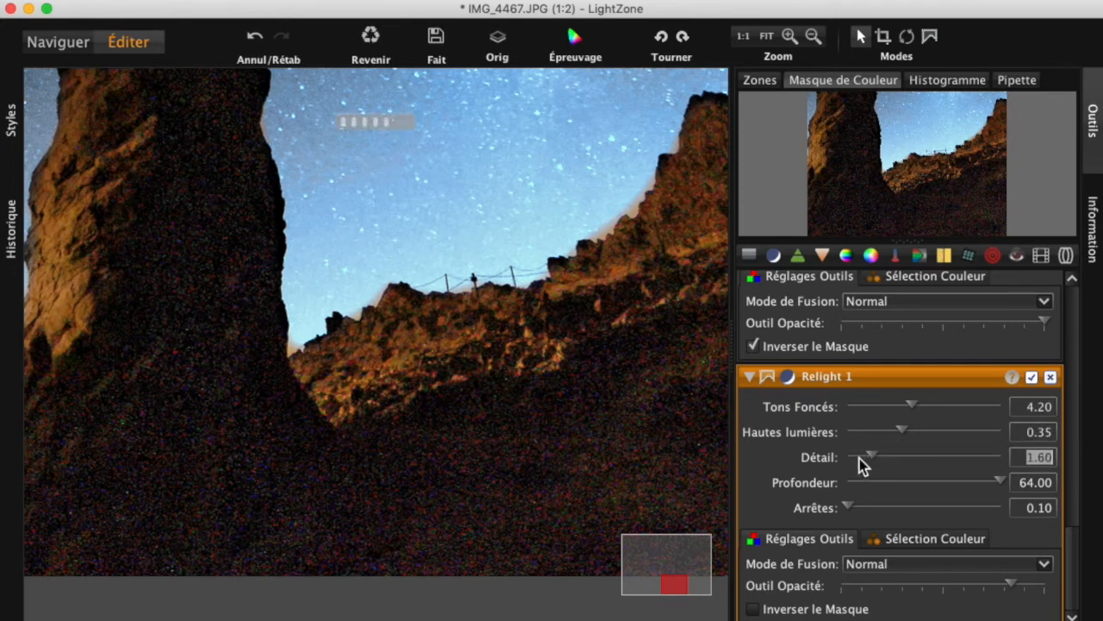
{"action": "scroll", "coordinate": [860, 459], "scroll_direction": "down", "scroll_amount": 20}
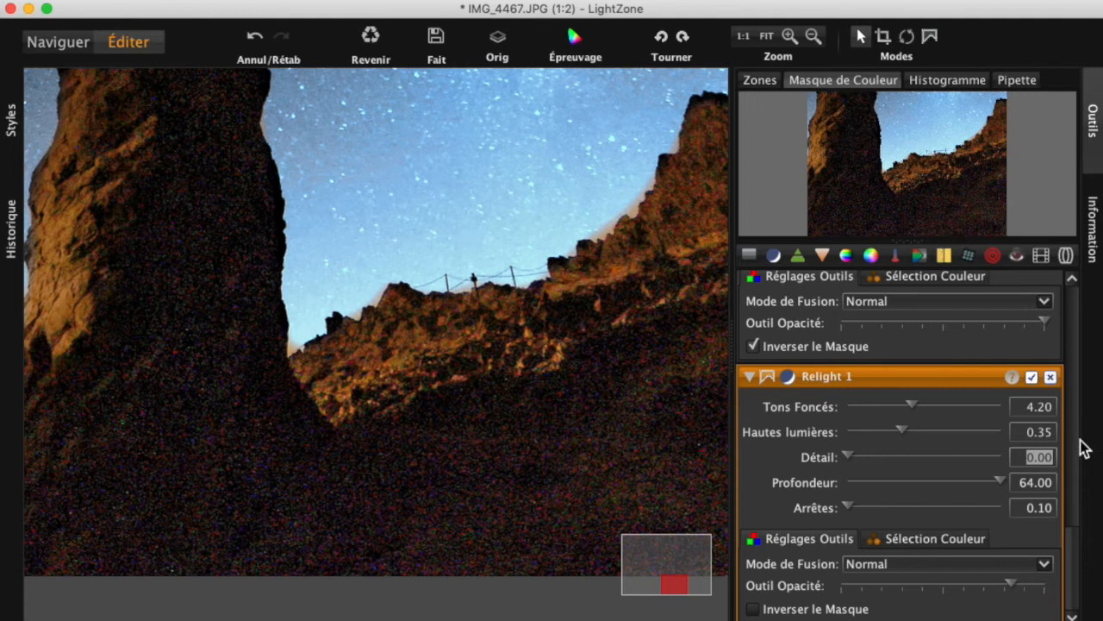
- Try lowering the Teinte of the sky's Teinte/Saturation 1 to about -76
{"action": "scroll", "coordinate": [1081, 445], "scroll_direction": "up", "scroll_amount": 5}
{"action": "left_click_drag", "start_coordinate": [1073, 419], "coordinate": [1074, 538]}
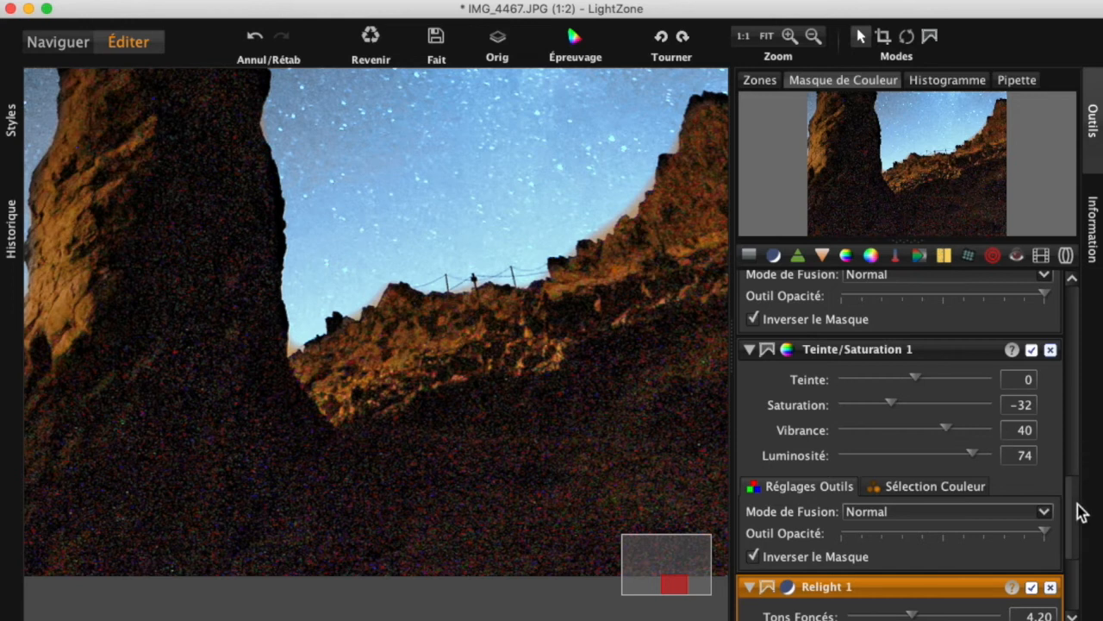
{"action": "scroll", "coordinate": [1082, 509], "scroll_direction": "up", "scroll_amount": 5}
{"action": "scroll", "coordinate": [1084, 509], "scroll_direction": "down", "scroll_amount": 6}
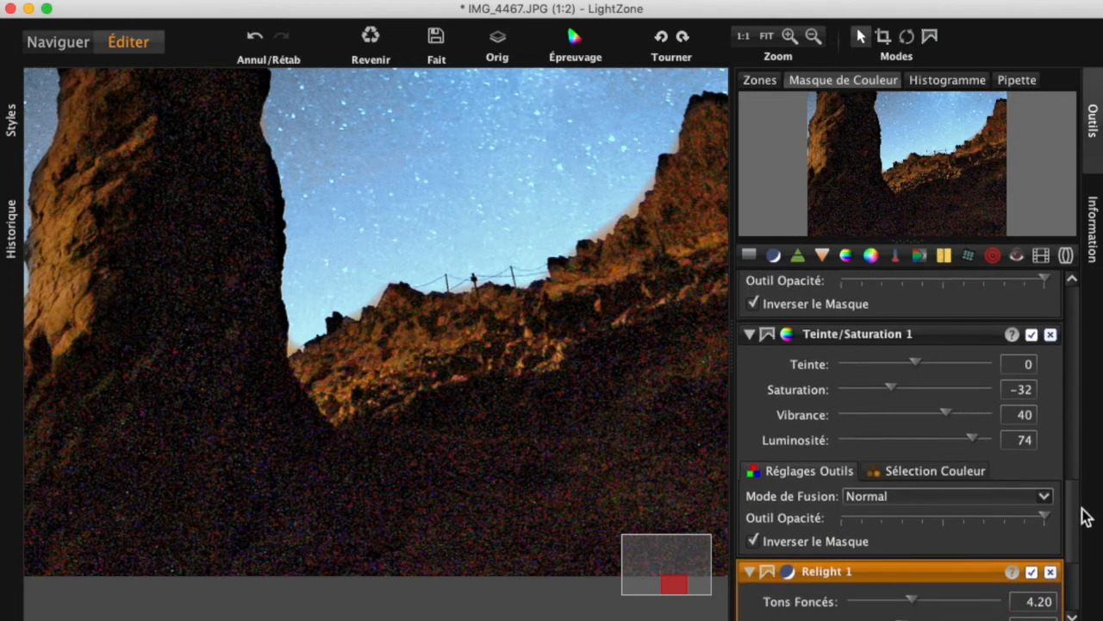
{"action": "scroll", "coordinate": [1082, 508], "scroll_direction": "down", "scroll_amount": 1}
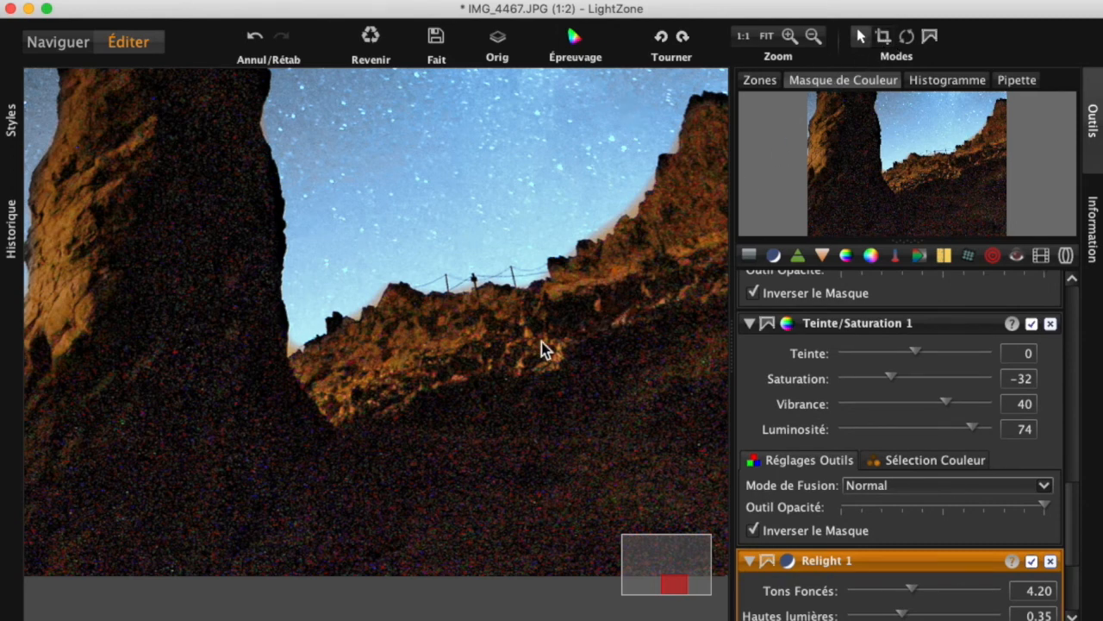
{"action": "scroll", "coordinate": [593, 469], "scroll_direction": "up", "scroll_amount": 8}
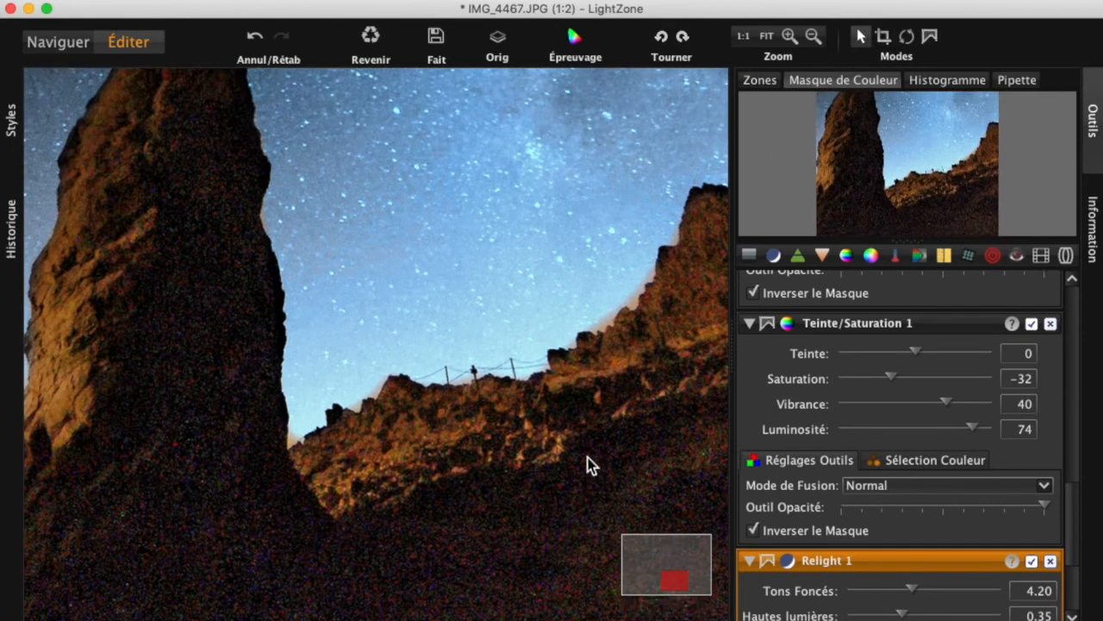
{"action": "scroll", "coordinate": [573, 448], "scroll_direction": "up", "scroll_amount": 4}
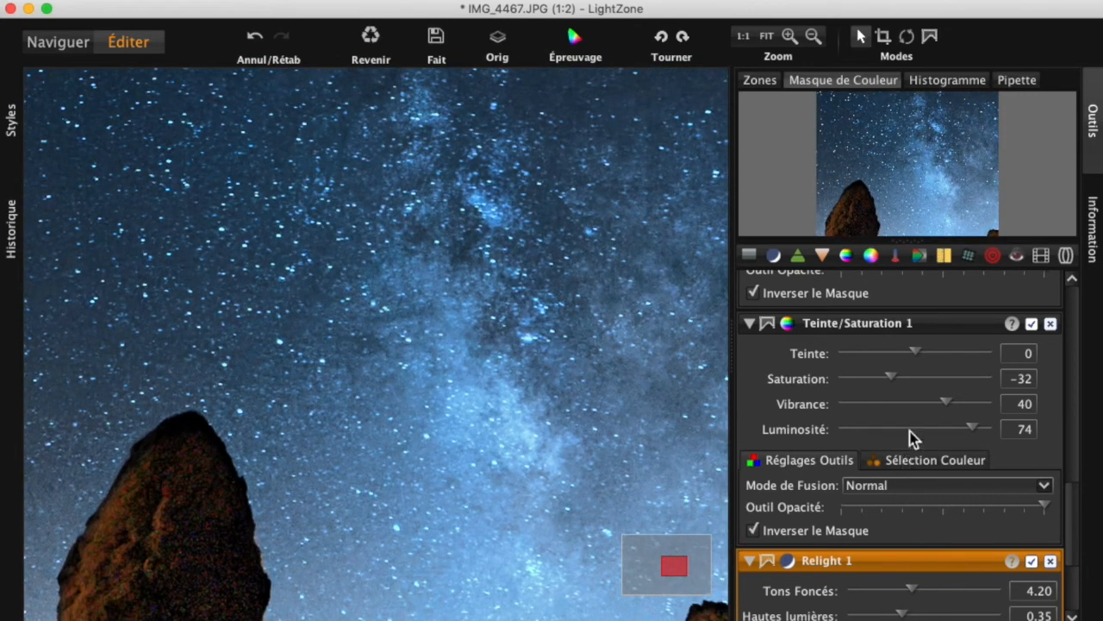
{"action": "left_click", "coordinate": [914, 352]}
{"action": "type", "text": "-76"}
{"action": "key", "text": "Return"}
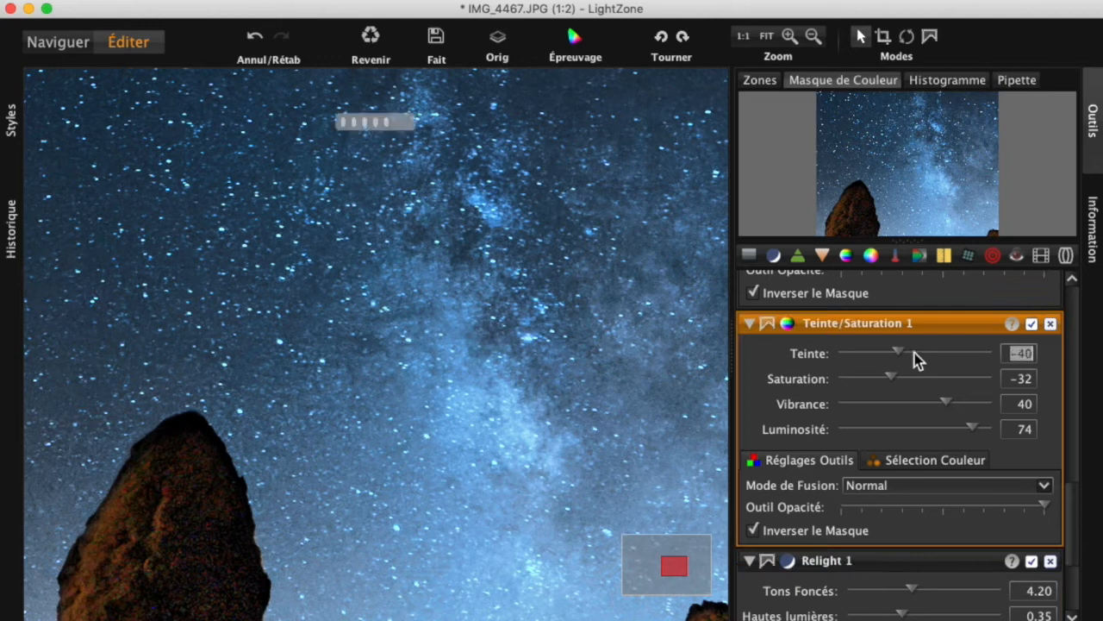
- Raise the Teinte of the sky's Teinte/Saturation 1 gradually, and set it to -10
{"action": "scroll", "coordinate": [914, 352], "scroll_direction": "up", "scroll_amount": 9}
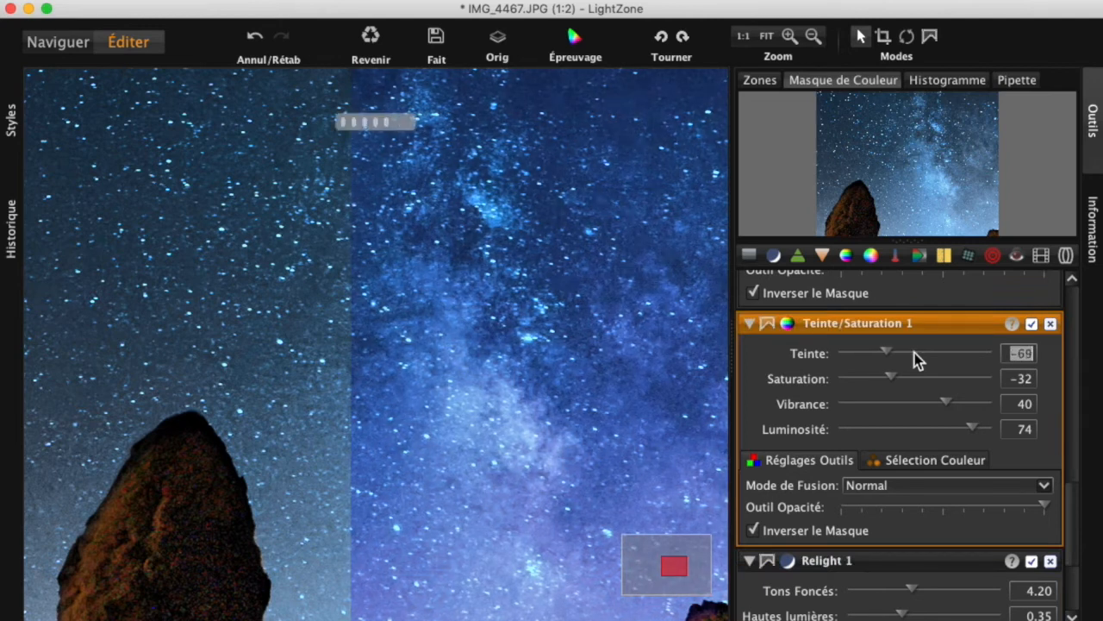
{"action": "scroll", "coordinate": [914, 353], "scroll_direction": "up", "scroll_amount": 8}
{"action": "scroll", "coordinate": [915, 352], "scroll_direction": "up", "scroll_amount": 17}
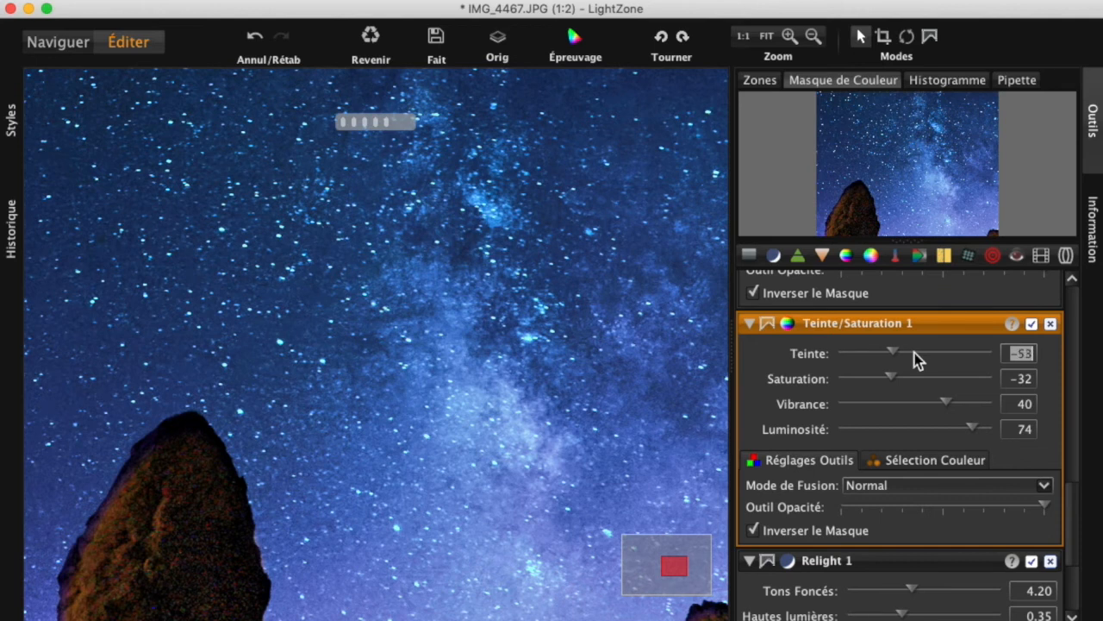
{"action": "scroll", "coordinate": [914, 352], "scroll_direction": "up", "scroll_amount": 5}
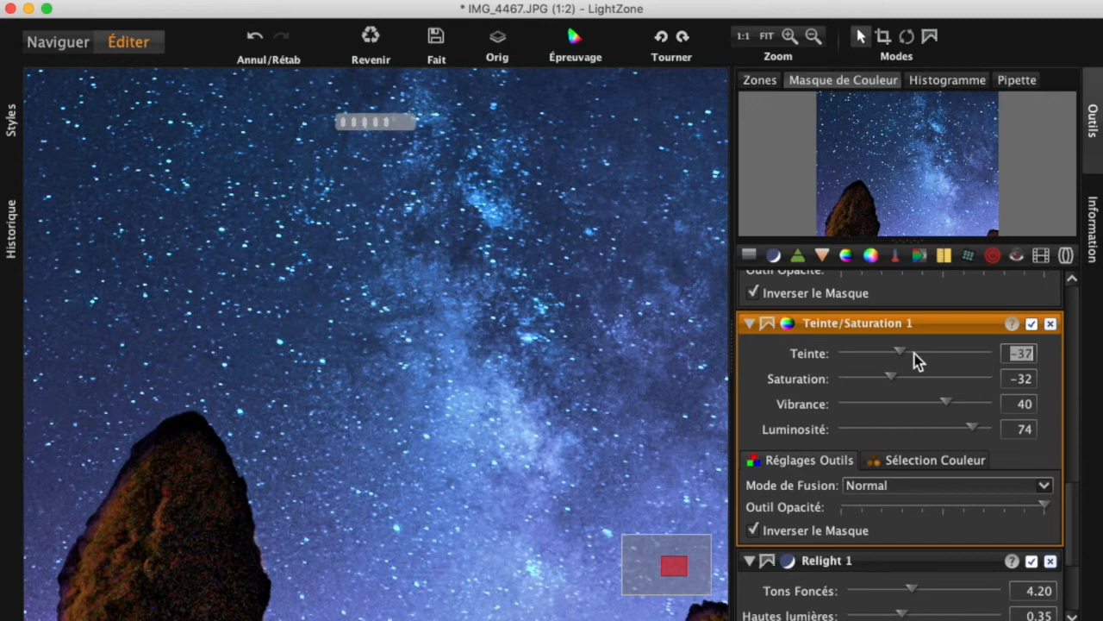
{"action": "scroll", "coordinate": [915, 354], "scroll_direction": "up", "scroll_amount": 5}
{"action": "scroll", "coordinate": [915, 353], "scroll_direction": "up", "scroll_amount": 5}
{"action": "scroll", "coordinate": [915, 354], "scroll_direction": "up", "scroll_amount": 5}
{"action": "scroll", "coordinate": [915, 353], "scroll_direction": "up", "scroll_amount": 14}
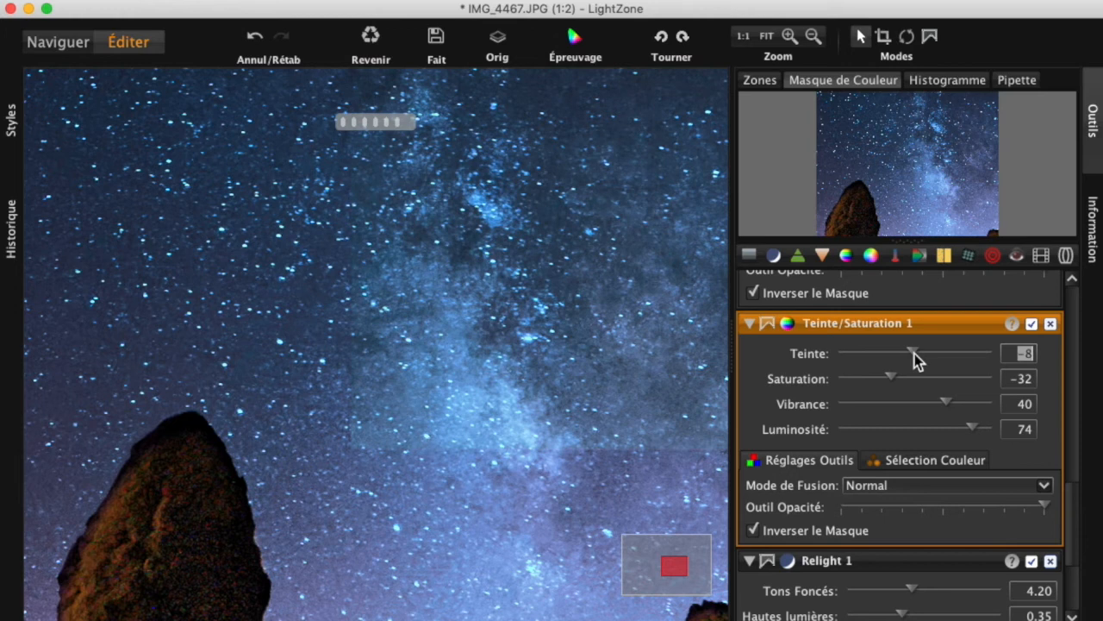
{"action": "scroll", "coordinate": [917, 360], "scroll_direction": "down", "scroll_amount": 2}
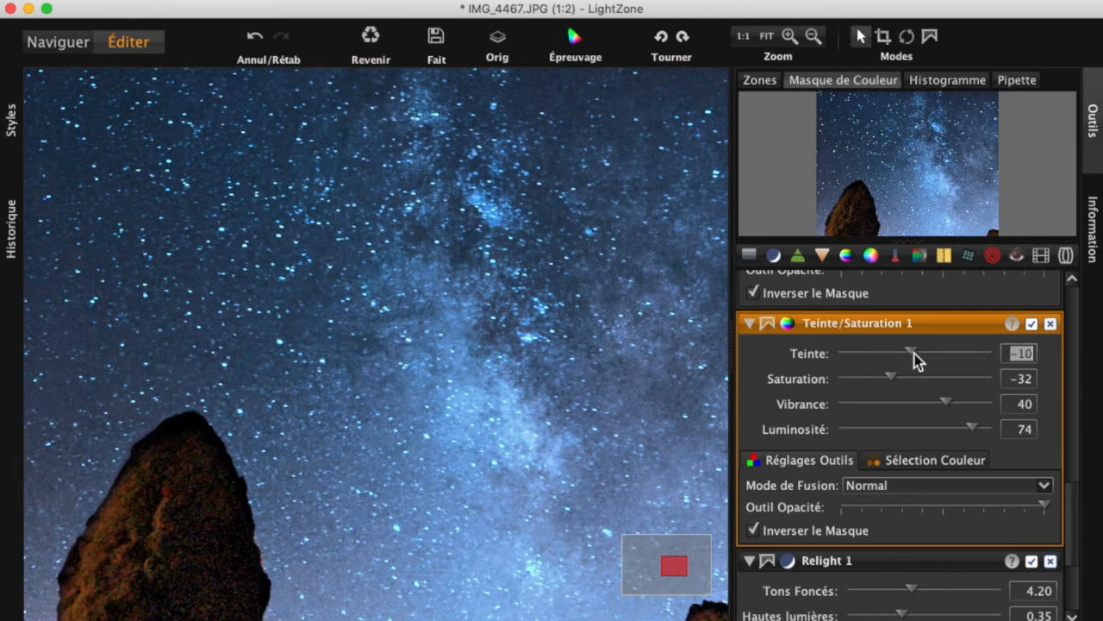
- Set the Saturation of the sky's Teinte/Saturation 1 to -37
{"action": "scroll", "coordinate": [894, 389], "scroll_direction": "up", "scroll_amount": 4}
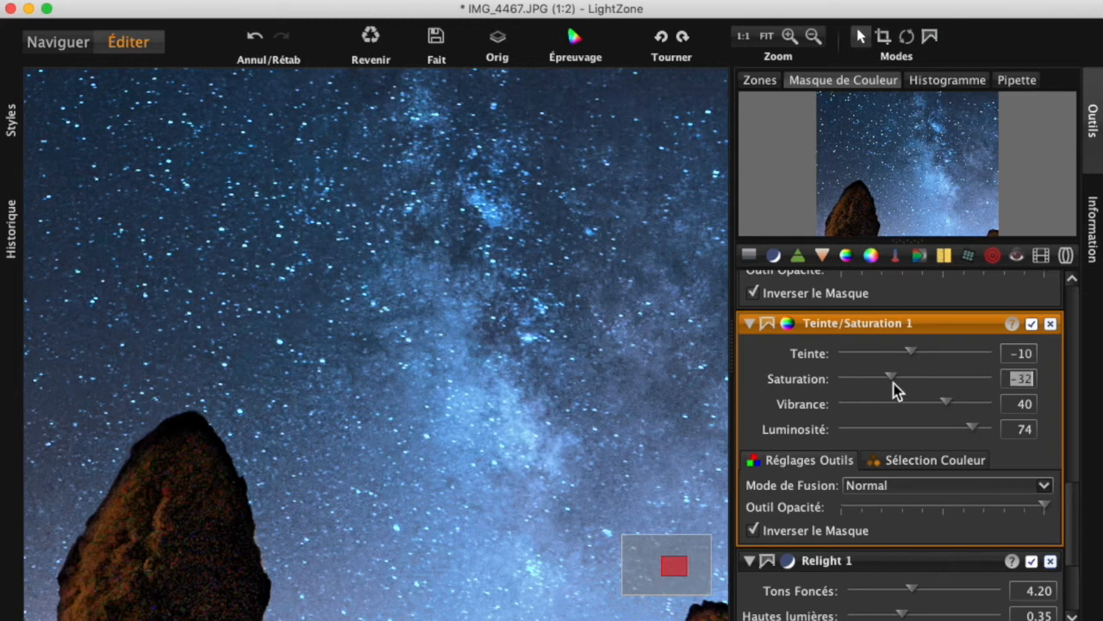
{"action": "scroll", "coordinate": [894, 389], "scroll_direction": "up", "scroll_amount": 5}
{"action": "scroll", "coordinate": [894, 388], "scroll_direction": "down", "scroll_amount": 9}
{"action": "scroll", "coordinate": [894, 388], "scroll_direction": "down", "scroll_amount": 6}
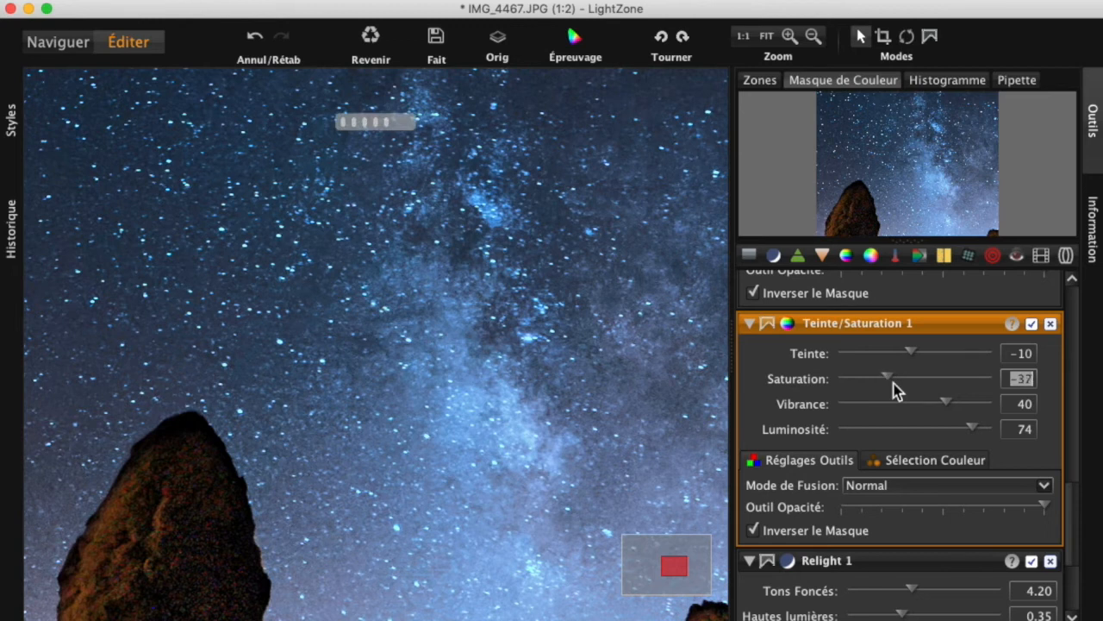
- Set the Saturation of the sky's Teinte/Saturation 1 to -32, and raise its Vibrance to 63
{"action": "scroll", "coordinate": [894, 389], "scroll_direction": "up", "scroll_amount": 2}
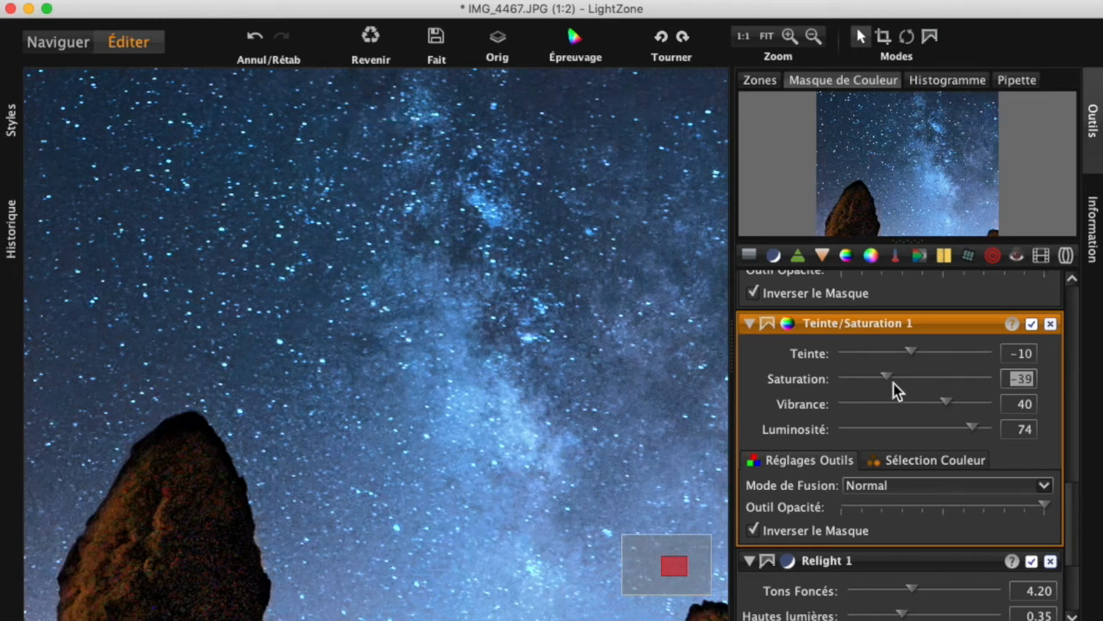
{"action": "scroll", "coordinate": [894, 389], "scroll_direction": "up", "scroll_amount": 5}
{"action": "left_click", "coordinate": [944, 404]}
{"action": "scroll", "coordinate": [944, 403], "scroll_direction": "up", "scroll_amount": 11}
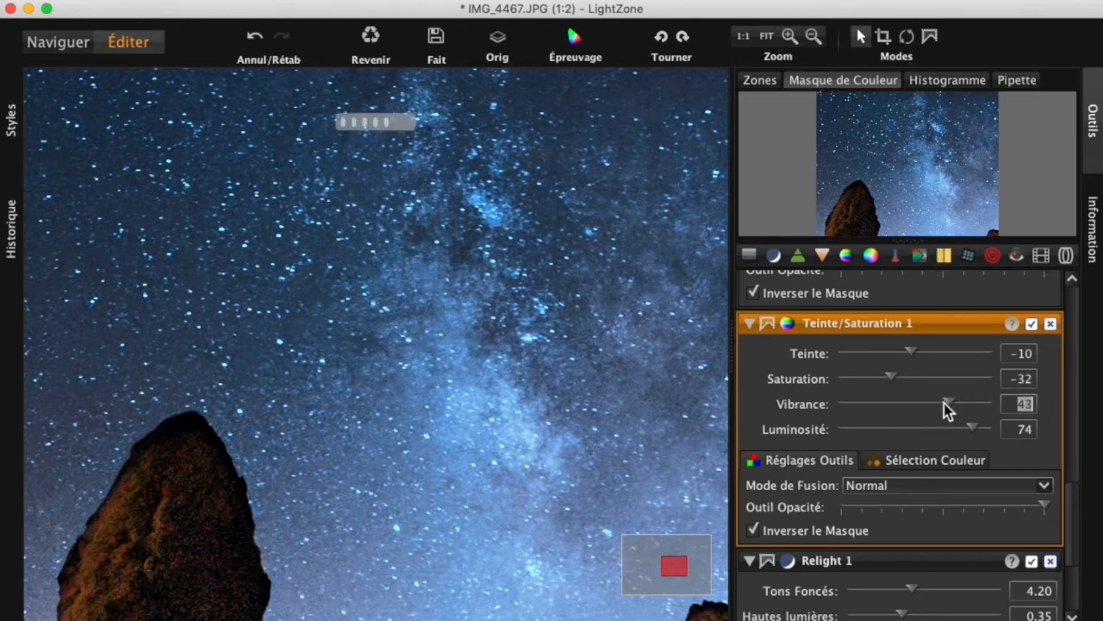
{"action": "scroll", "coordinate": [944, 402], "scroll_direction": "up", "scroll_amount": 4}
{"action": "scroll", "coordinate": [944, 403], "scroll_direction": "up", "scroll_amount": 10}
{"action": "scroll", "coordinate": [944, 403], "scroll_direction": "down", "scroll_amount": 2}
{"action": "left_click", "coordinate": [770, 41]}
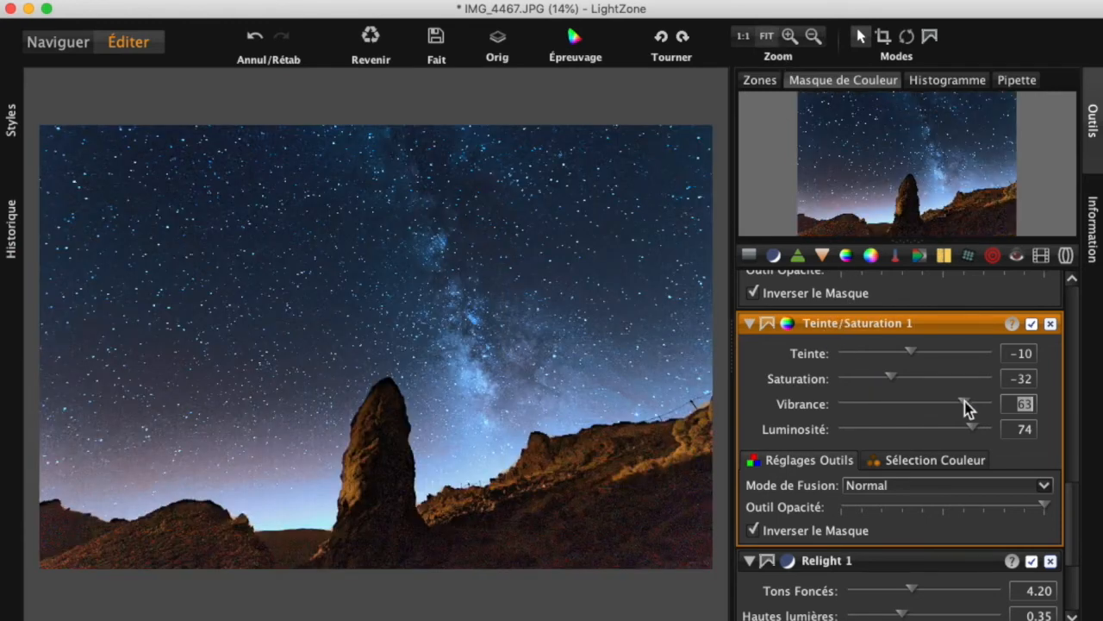
- Lower the sky's Teinte/Saturation 1 Vibrance to 12 and its Luminosité to 66
{"action": "left_click_drag", "start_coordinate": [965, 403], "coordinate": [935, 401]}
{"action": "left_click_drag", "start_coordinate": [925, 400], "coordinate": [920, 400]}
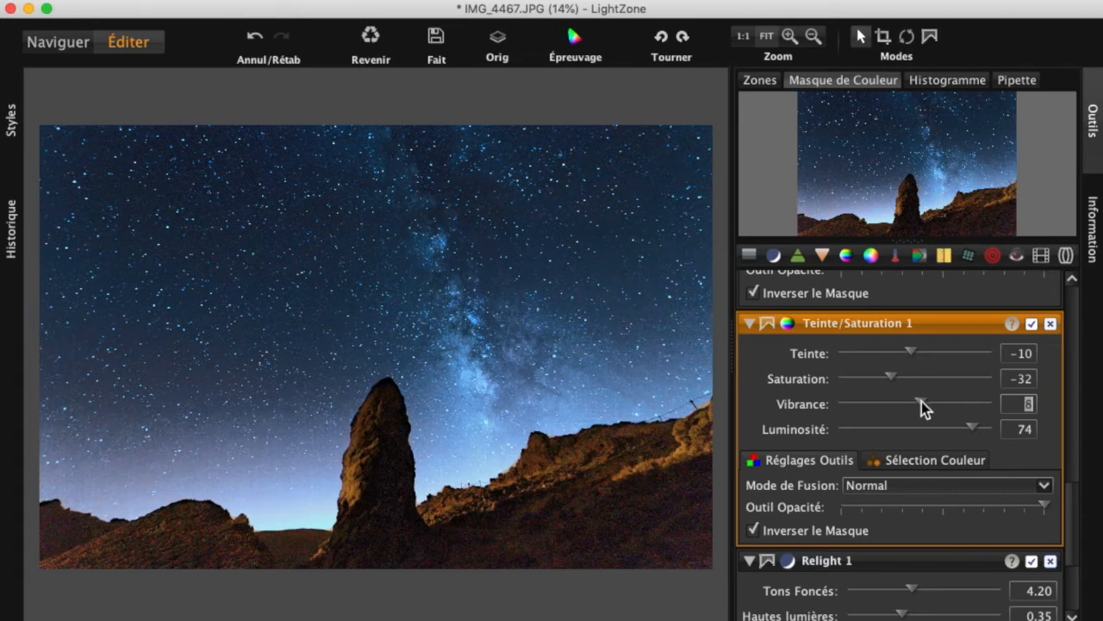
{"action": "mouse_move", "coordinate": [922, 401]}
{"action": "left_mouse_down"}
{"action": "mouse_move", "coordinate": [985, 401]}
{"action": "mouse_move", "coordinate": [925, 403]}
{"action": "left_mouse_up"}
{"action": "mouse_move", "coordinate": [968, 430]}
{"action": "left_mouse_down"}
{"action": "mouse_move", "coordinate": [944, 426]}
{"action": "mouse_move", "coordinate": [966, 425]}
{"action": "left_mouse_up"}
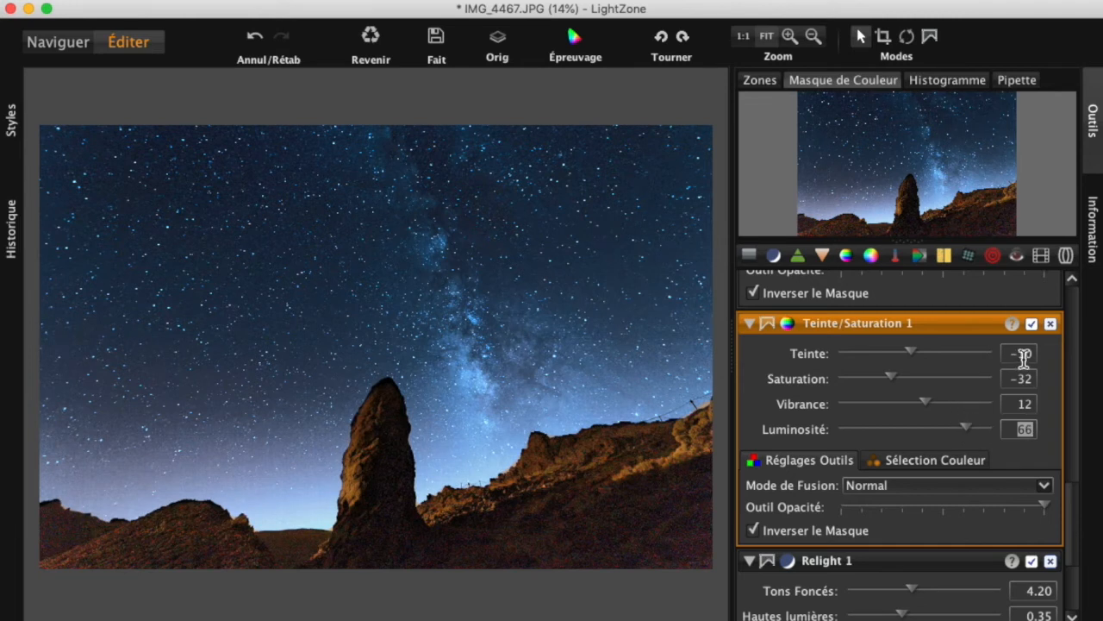
- Set the overall Relight 2 to Tons Foncés 1.50 and Hautes lumières 0.15
{"action": "scroll", "coordinate": [1077, 395], "scroll_direction": "down", "scroll_amount": 5}
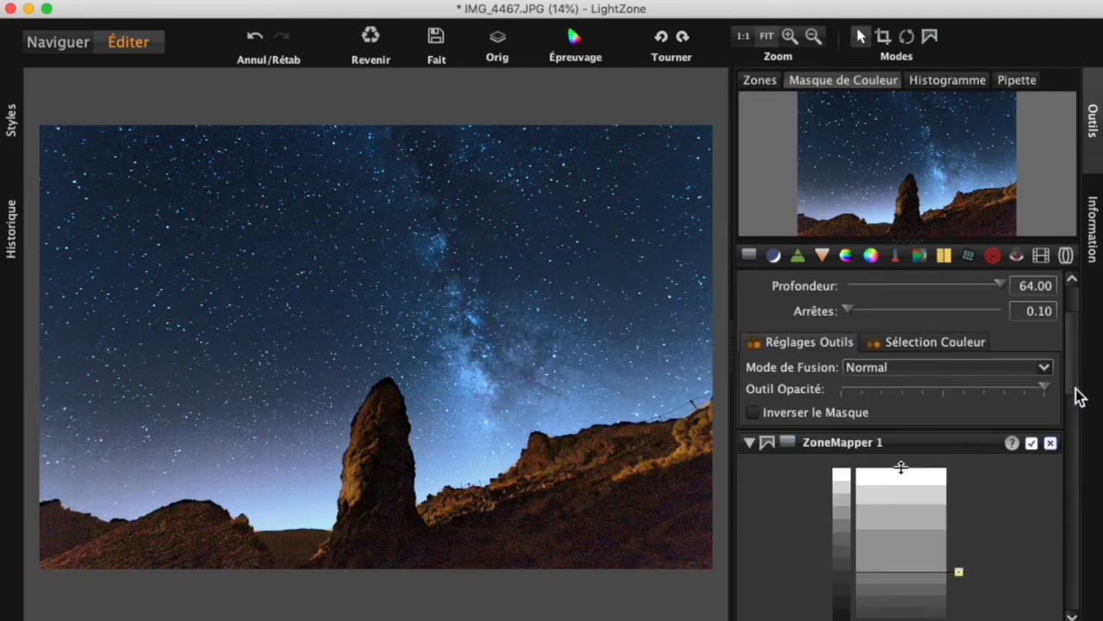
{"action": "left_click_drag", "start_coordinate": [1078, 341], "coordinate": [1077, 305]}
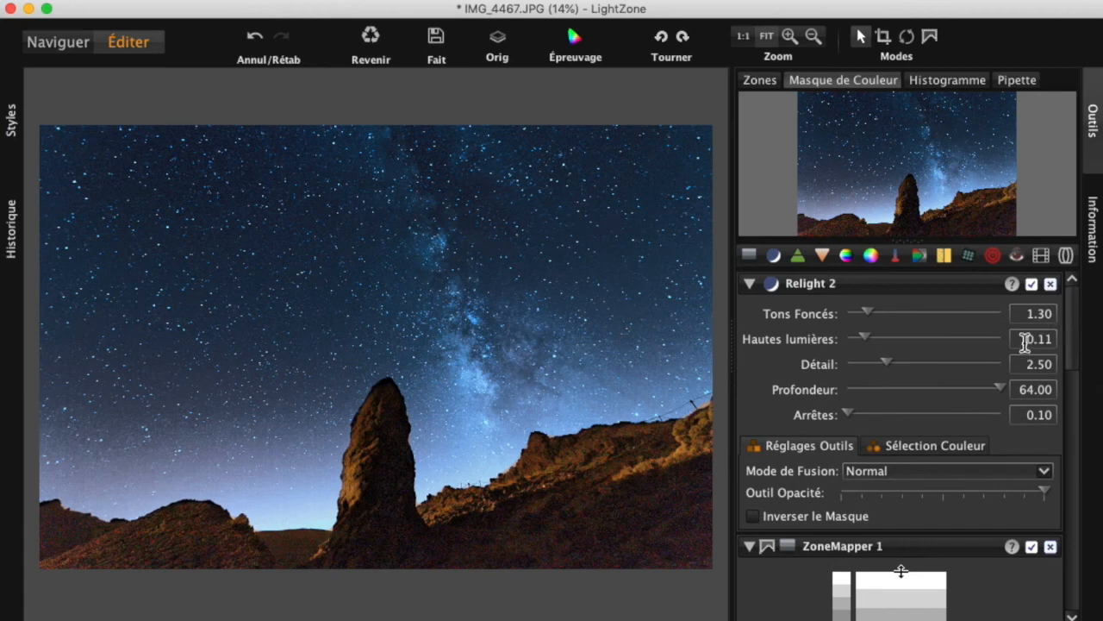
{"action": "left_click_drag", "start_coordinate": [871, 314], "coordinate": [885, 313]}
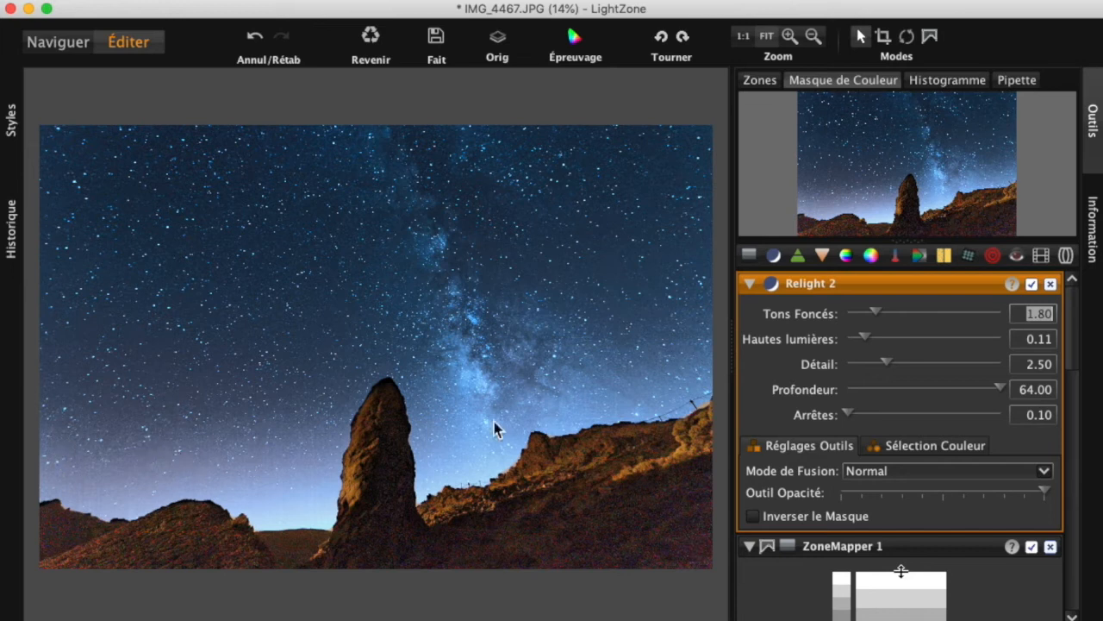
{"action": "mouse_move", "coordinate": [867, 338]}
{"action": "left_mouse_down"}
{"action": "mouse_move", "coordinate": [900, 346]}
{"action": "mouse_move", "coordinate": [865, 345]}
{"action": "mouse_move", "coordinate": [883, 316]}
{"action": "mouse_move", "coordinate": [872, 317]}
{"action": "left_mouse_up"}
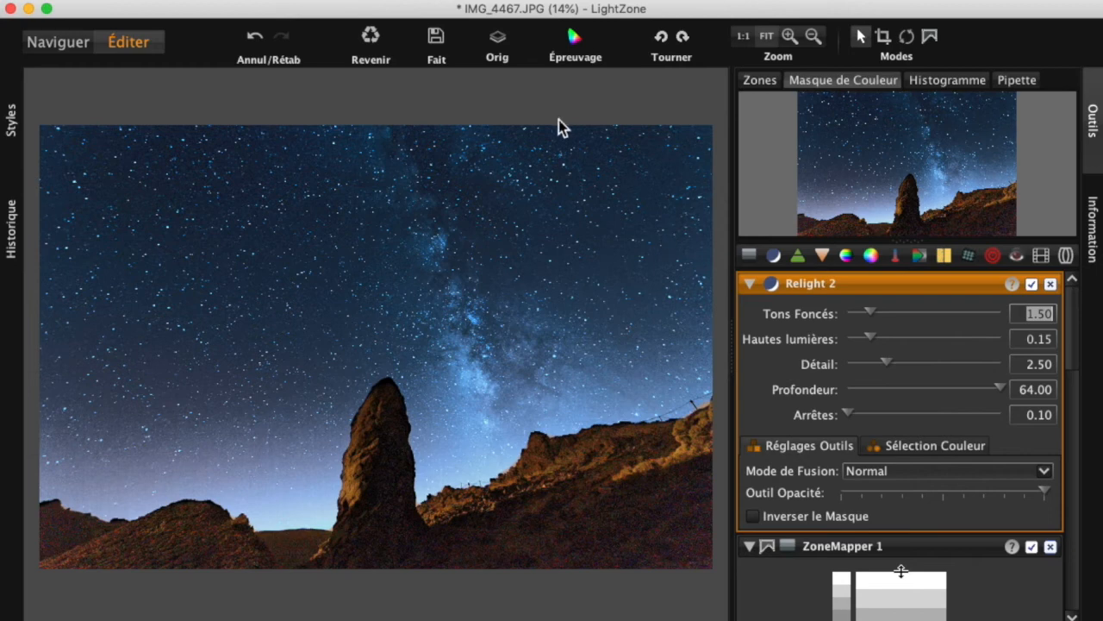
- Compare the edited photo with the original, and save the edited version
{"action": "left_click", "coordinate": [500, 48]}
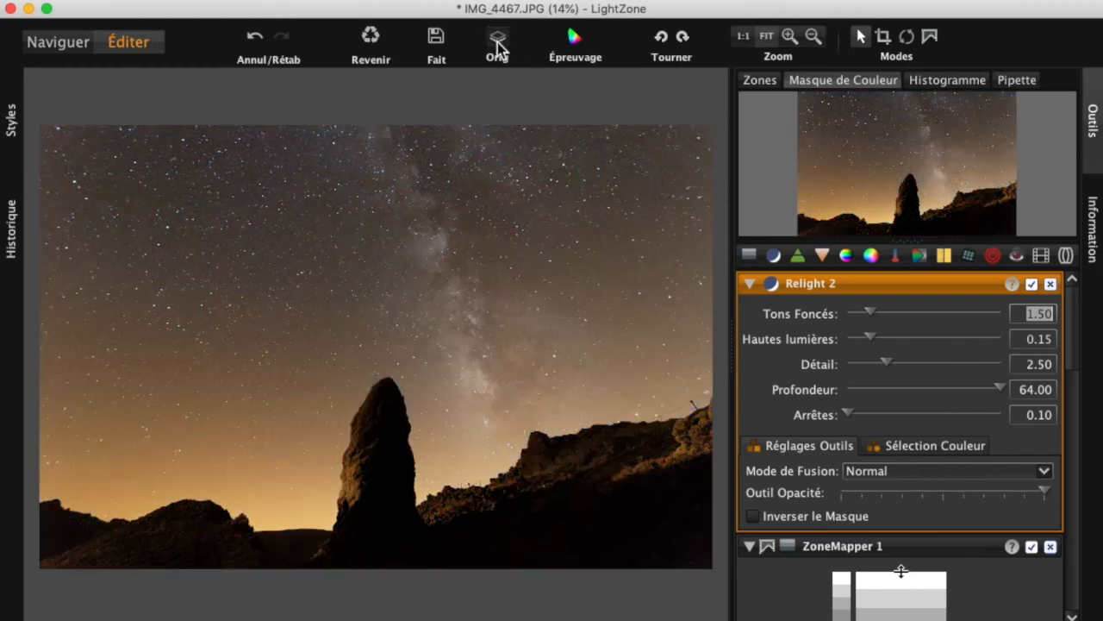
{"action": "left_click", "coordinate": [497, 48]}
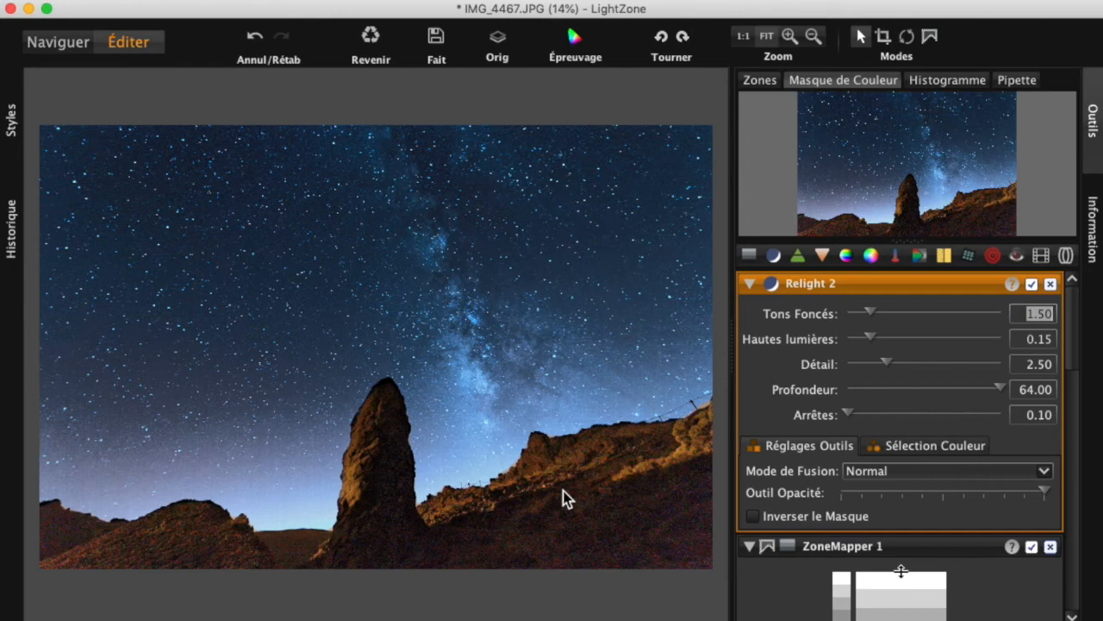
{"action": "key", "text": "super+s"}
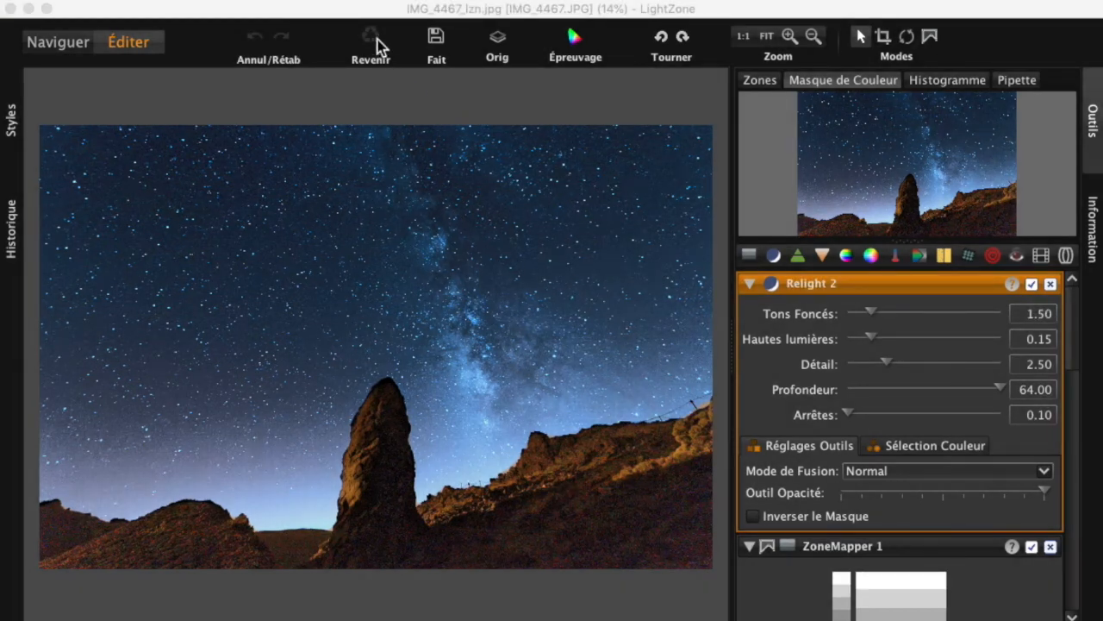
{"action": "left_click", "coordinate": [374, 14]}
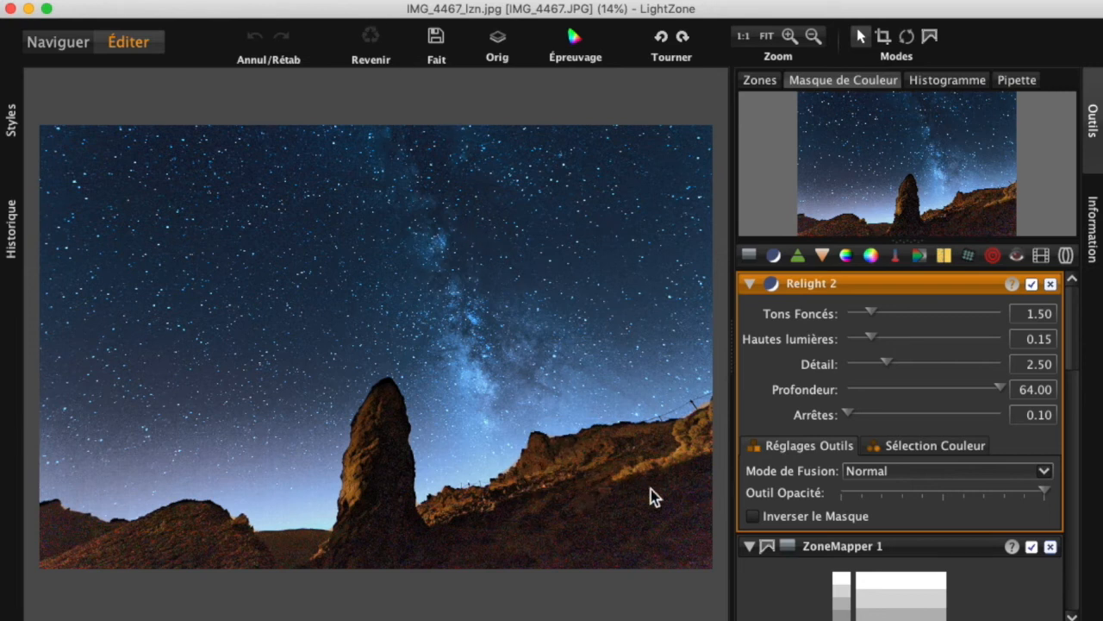
- Try Tons Foncés at 2.30 and Hautes lumières at 0.47 in the foreground's Relight 1, judging noise at the rock pillar's base
{"action": "left_click", "coordinate": [789, 36]}
{"action": "left_click", "coordinate": [788, 36]}
{"action": "mouse_move", "coordinate": [665, 572]}
{"action": "left_mouse_down"}
{"action": "mouse_move", "coordinate": [660, 564]}
{"action": "mouse_move", "coordinate": [665, 583]}
{"action": "left_mouse_up"}
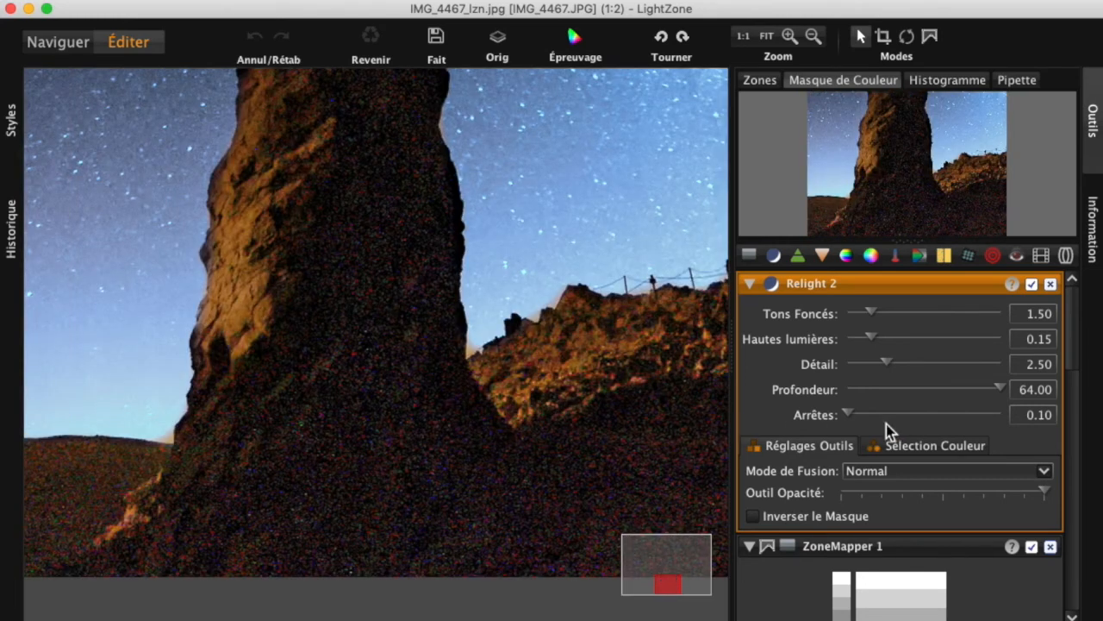
{"action": "scroll", "coordinate": [1074, 360], "scroll_direction": "down", "scroll_amount": 2}
{"action": "left_click_drag", "start_coordinate": [1073, 361], "coordinate": [1072, 603]}
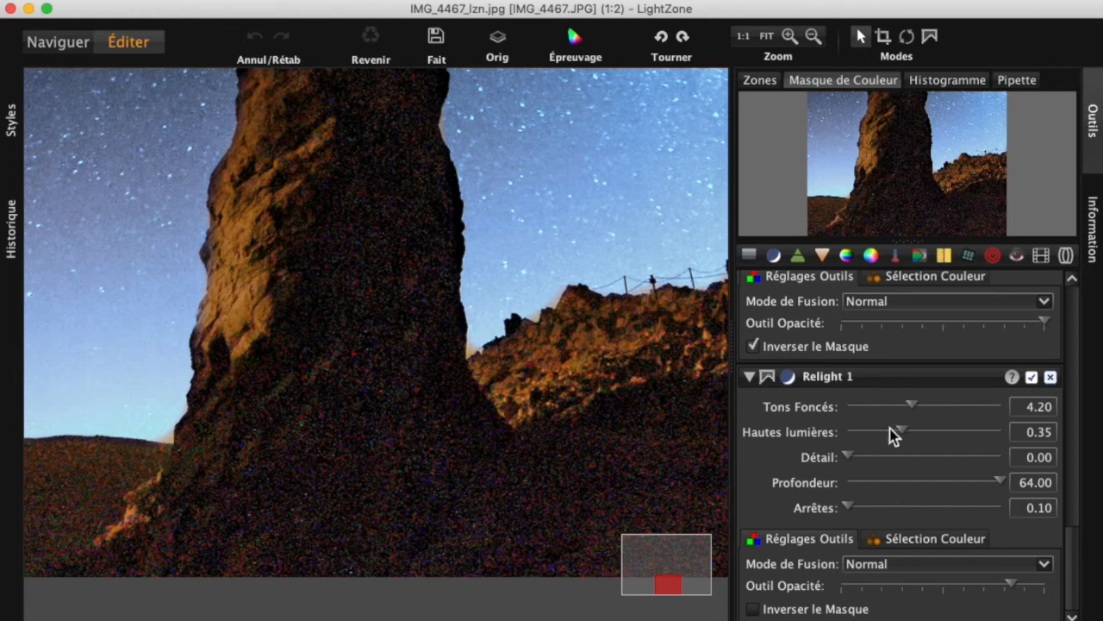
{"action": "left_click_drag", "start_coordinate": [907, 405], "coordinate": [895, 409]}
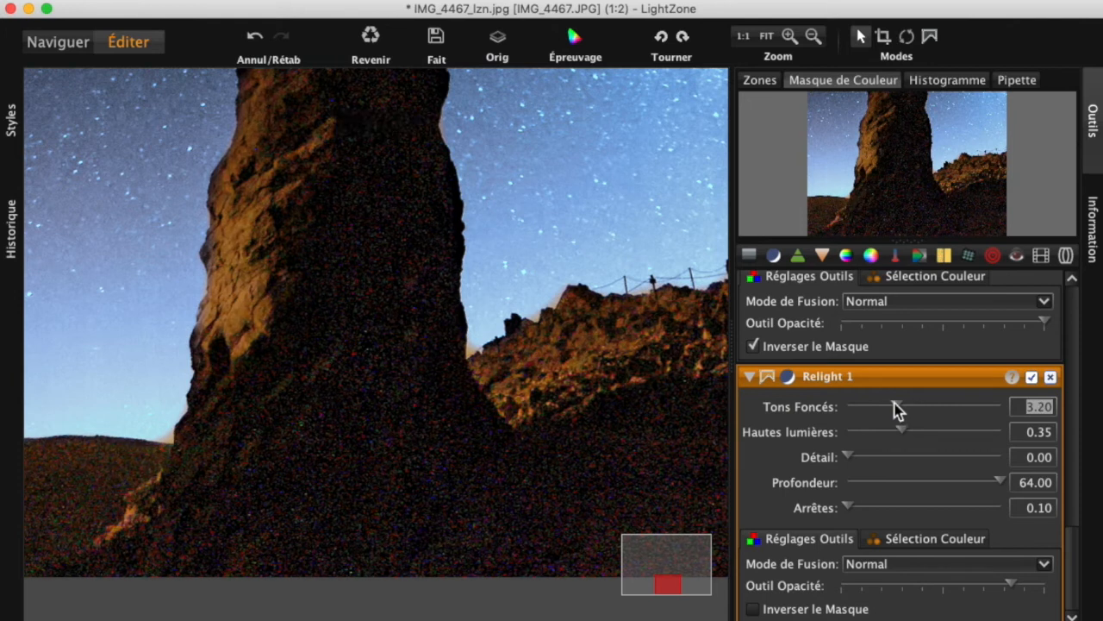
{"action": "left_click_drag", "start_coordinate": [897, 410], "coordinate": [891, 411]}
{"action": "left_click_drag", "start_coordinate": [902, 439], "coordinate": [898, 433]}
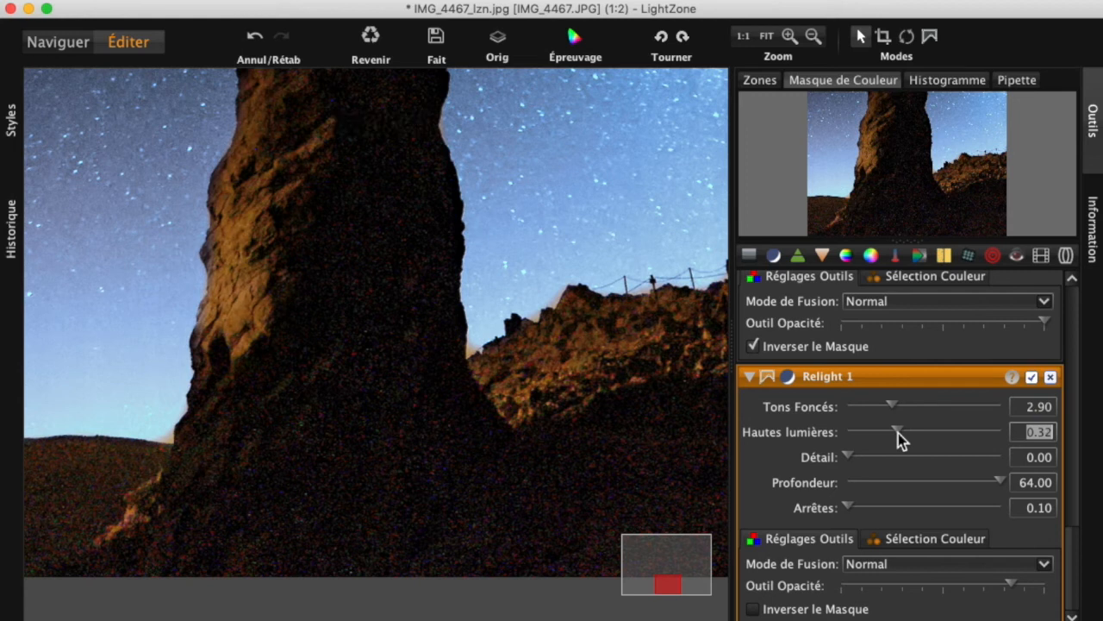
{"action": "mouse_move", "coordinate": [898, 433]}
{"action": "left_mouse_down"}
{"action": "mouse_move", "coordinate": [877, 432]}
{"action": "mouse_move", "coordinate": [913, 433]}
{"action": "left_mouse_up"}
{"action": "left_click_drag", "start_coordinate": [914, 432], "coordinate": [889, 409]}
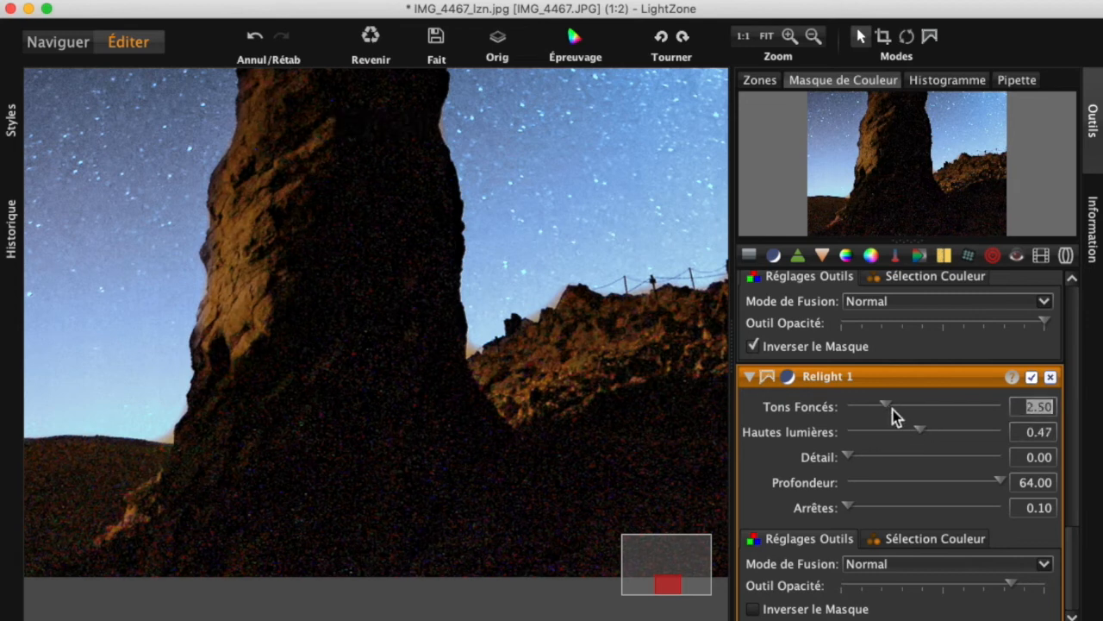
{"action": "left_click_drag", "start_coordinate": [886, 407], "coordinate": [883, 408]}
{"action": "left_click", "coordinate": [767, 36]}
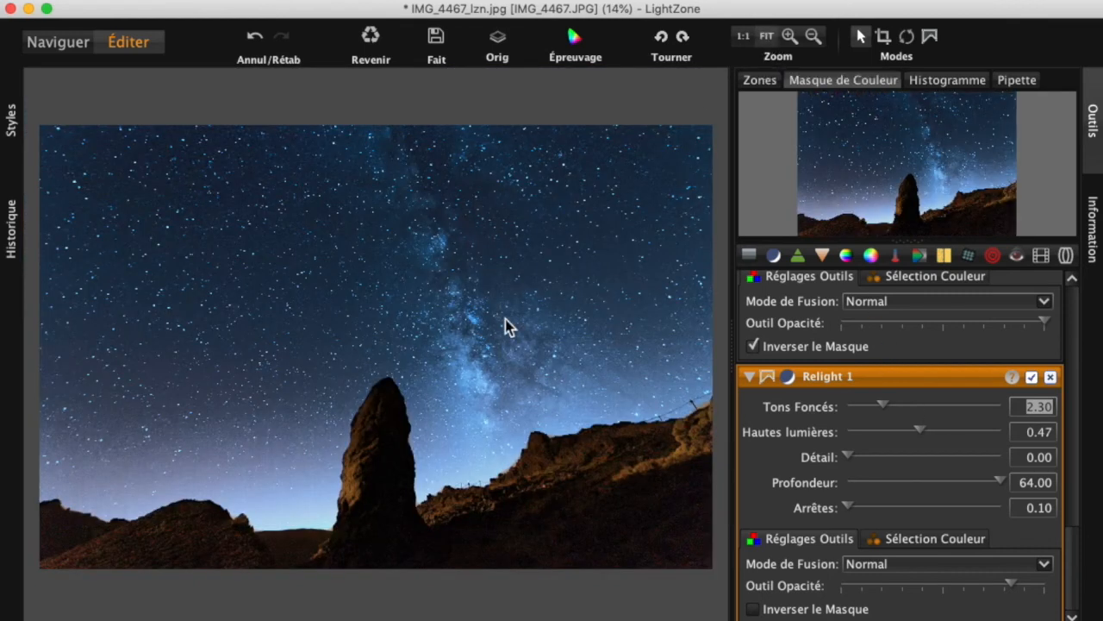
- Compare the edited photo repeatedly with the original at full-image view
{"action": "left_click", "coordinate": [497, 44]}
{"action": "left_click", "coordinate": [497, 43]}
{"action": "left_click", "coordinate": [498, 47]}
{"action": "left_click", "coordinate": [498, 49]}
{"action": "left_click", "coordinate": [498, 49]}
{"action": "left_click", "coordinate": [498, 49]}
{"action": "left_click", "coordinate": [498, 48]}
{"action": "left_click", "coordinate": [498, 48]}
{"action": "left_click", "coordinate": [498, 48]}
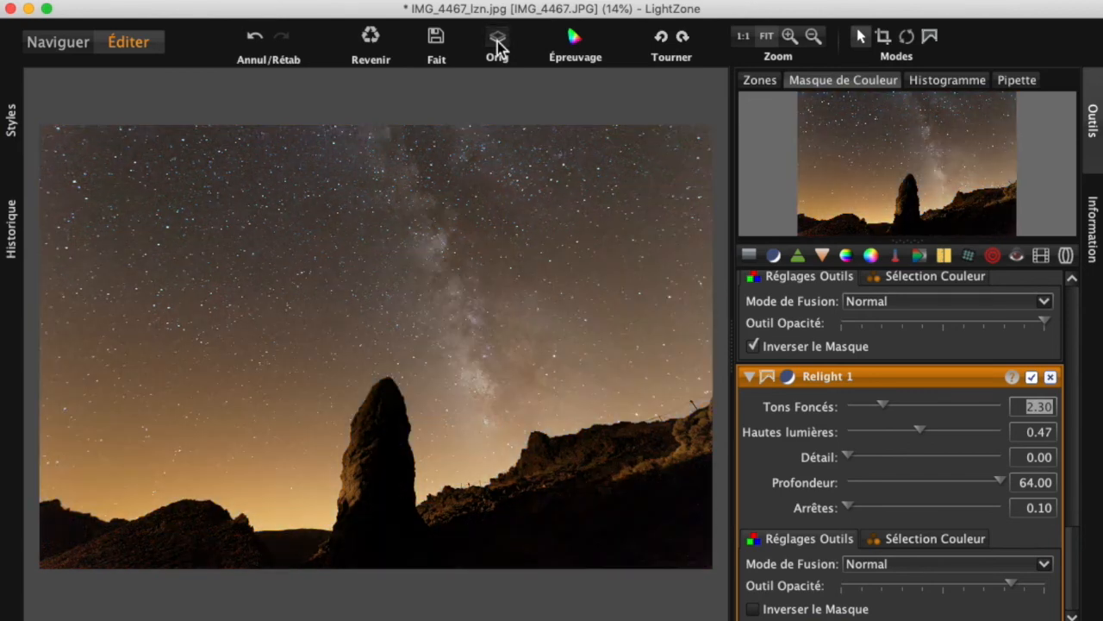
{"action": "left_click", "coordinate": [498, 48]}
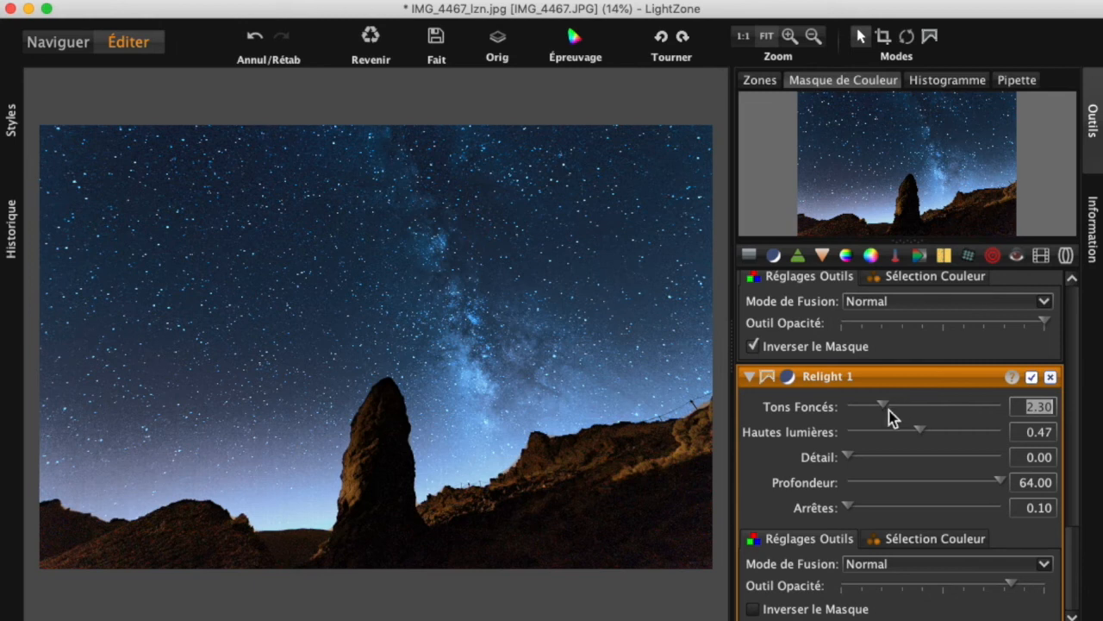
- Adjust the foreground's Relight 1 to Tons Foncés 1.70 and Hautes lumières 0.55, checking the noise on the rocky slope
{"action": "left_click_drag", "start_coordinate": [912, 431], "coordinate": [894, 414]}
{"action": "left_click_drag", "start_coordinate": [902, 426], "coordinate": [907, 428]}
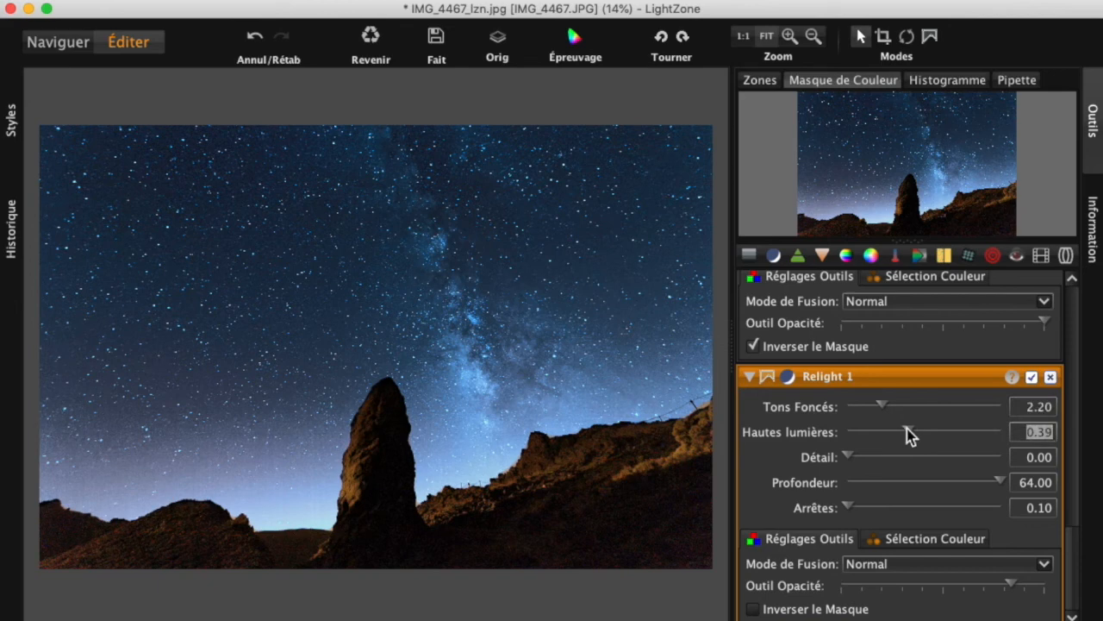
{"action": "left_click", "coordinate": [789, 36]}
{"action": "left_click_drag", "start_coordinate": [664, 559], "coordinate": [681, 576]}
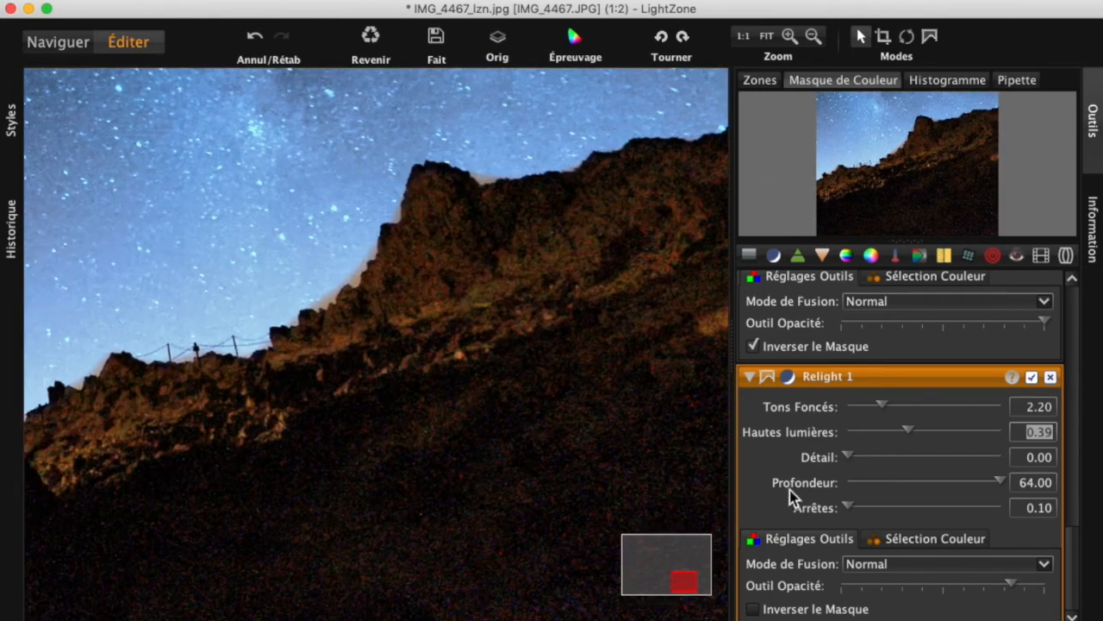
{"action": "left_click", "coordinate": [874, 407]}
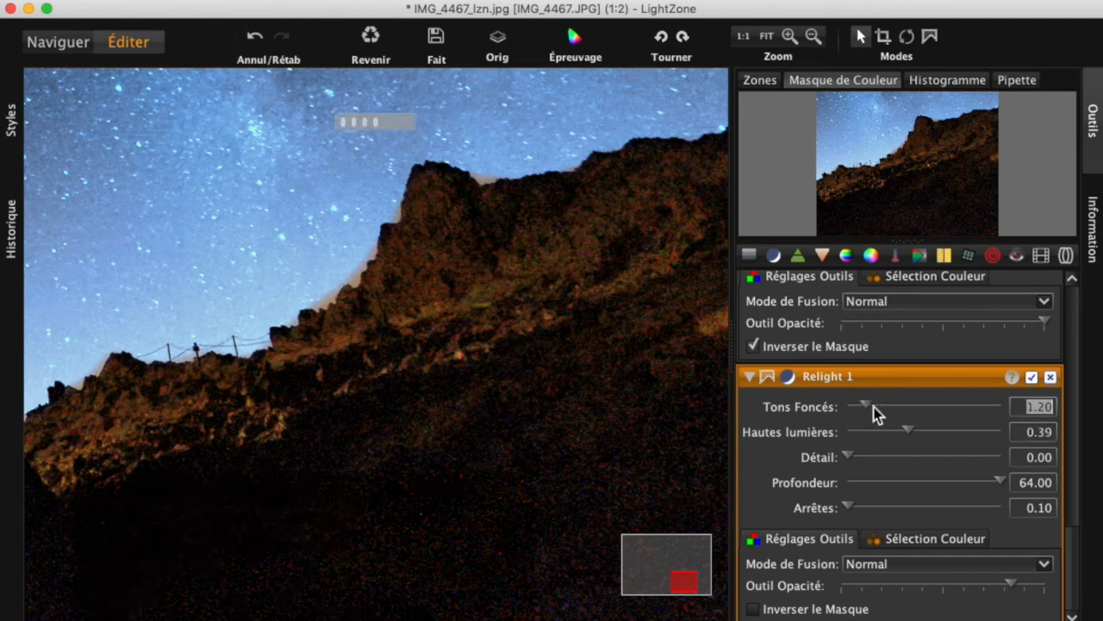
{"action": "left_click_drag", "start_coordinate": [870, 403], "coordinate": [879, 404]}
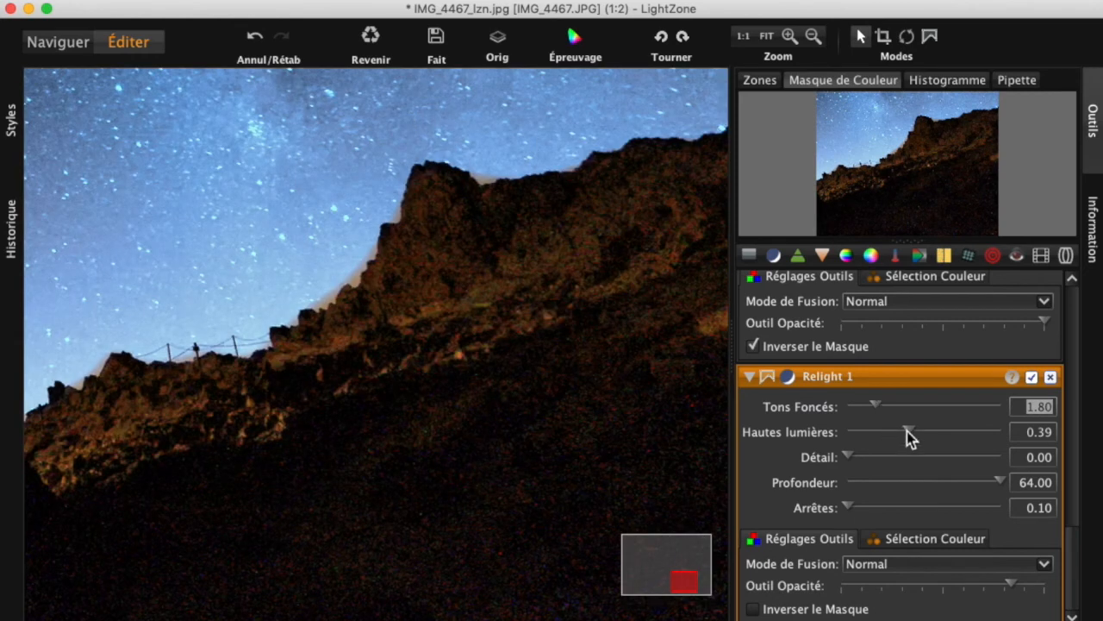
{"action": "left_click_drag", "start_coordinate": [907, 429], "coordinate": [895, 429]}
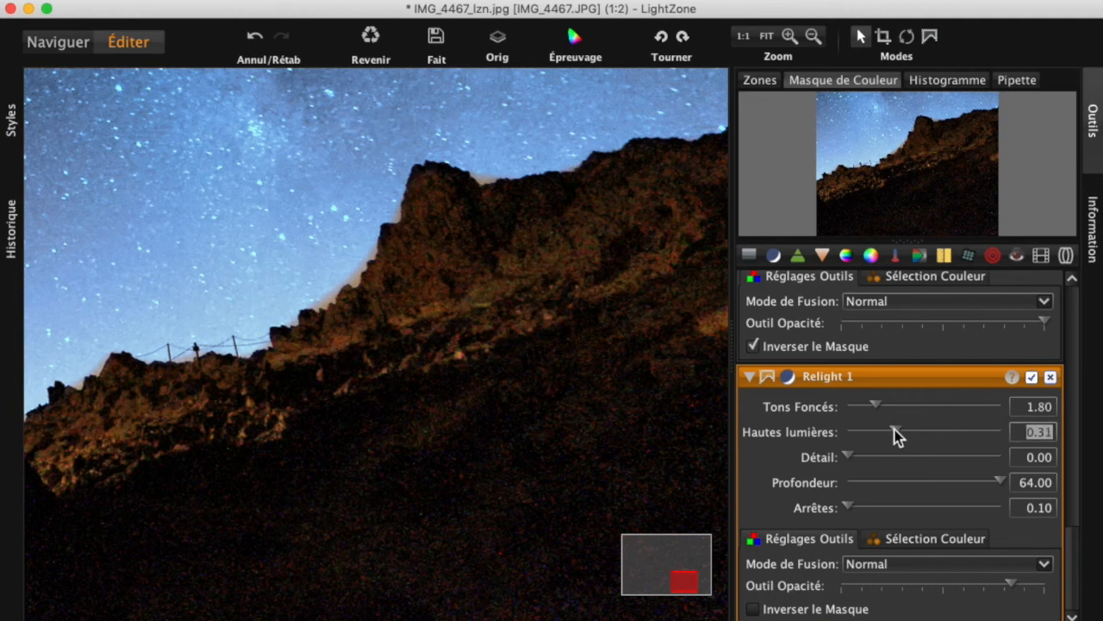
{"action": "left_click_drag", "start_coordinate": [894, 429], "coordinate": [908, 432]}
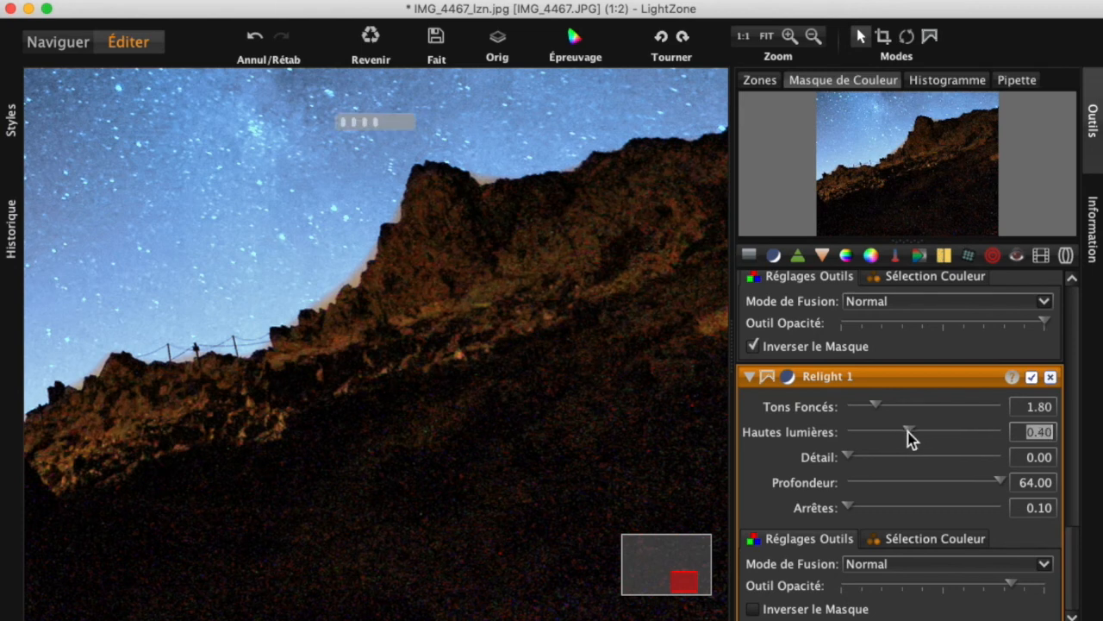
{"action": "left_click_drag", "start_coordinate": [909, 432], "coordinate": [934, 426]}
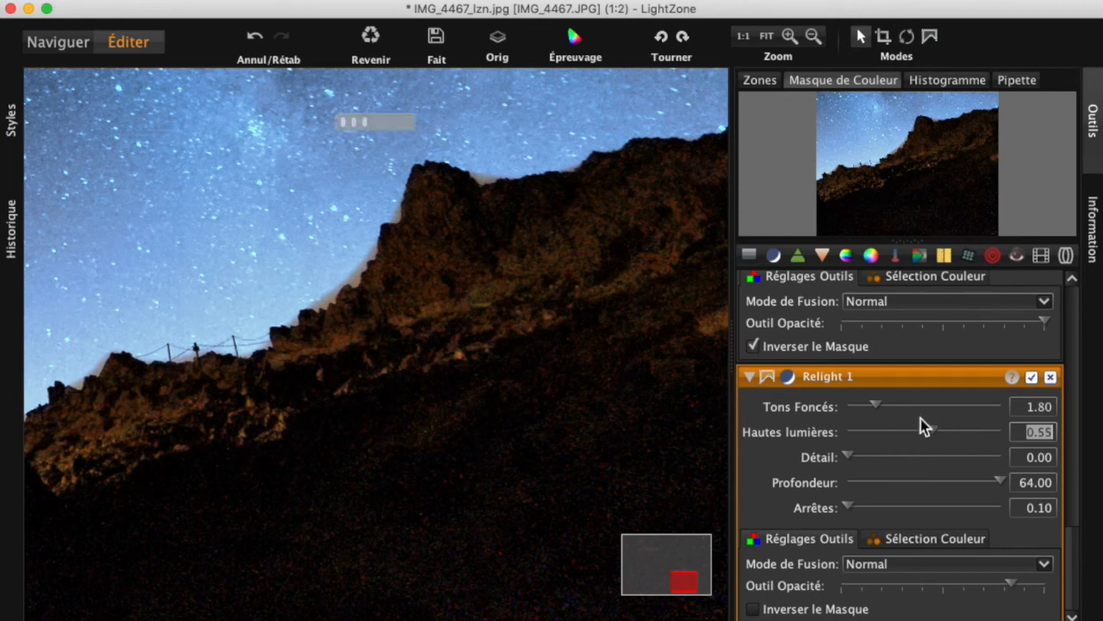
{"action": "left_click_drag", "start_coordinate": [874, 407], "coordinate": [871, 406]}
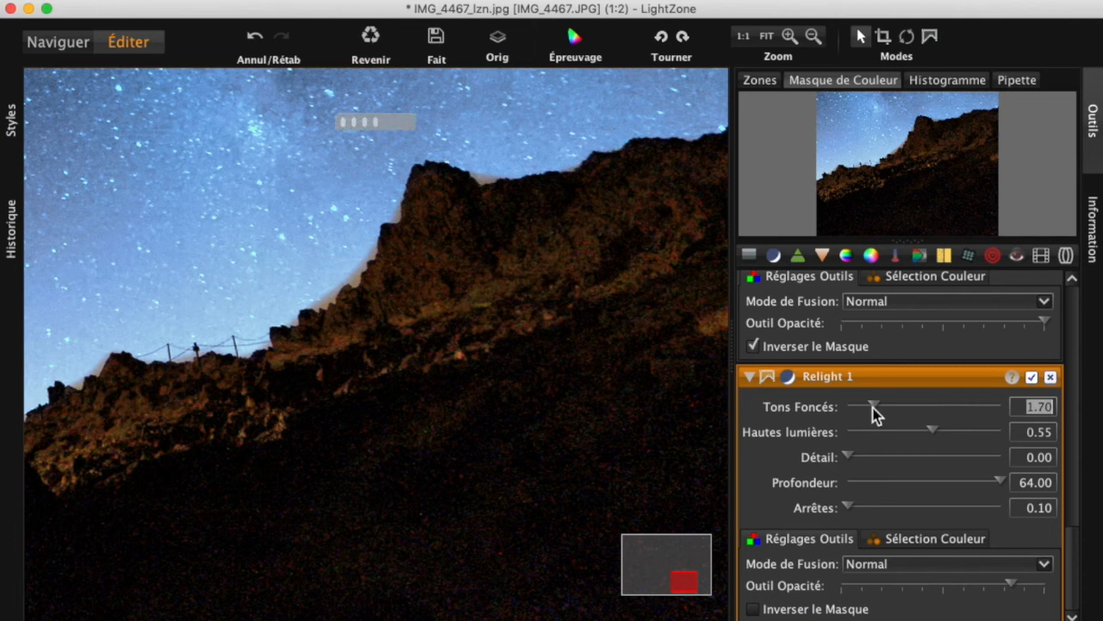
- Restrict the foreground Relight 1's color selection to red, and limit its luminosity range to fade out in the bright tones
{"action": "left_click", "coordinate": [919, 539]}
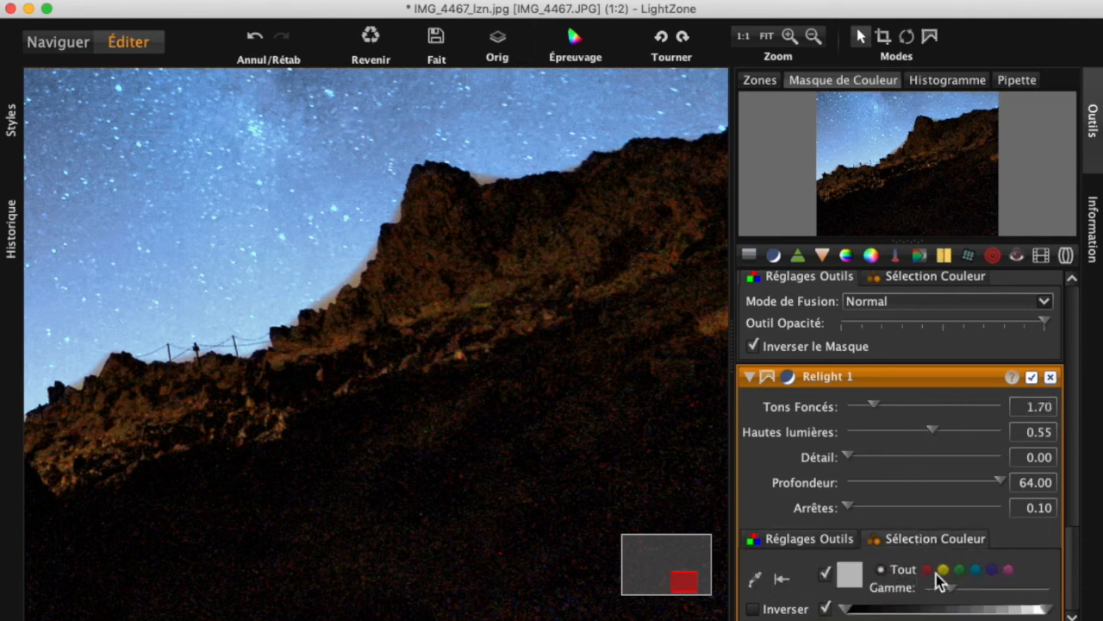
{"action": "left_click", "coordinate": [927, 571]}
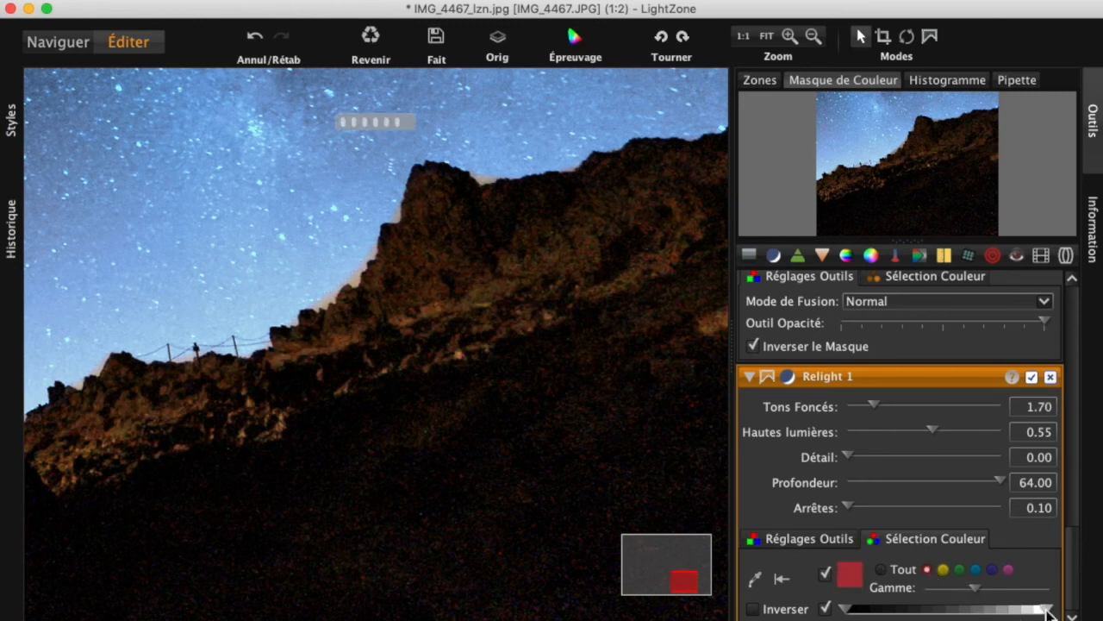
{"action": "left_click_drag", "start_coordinate": [1047, 610], "coordinate": [1030, 611]}
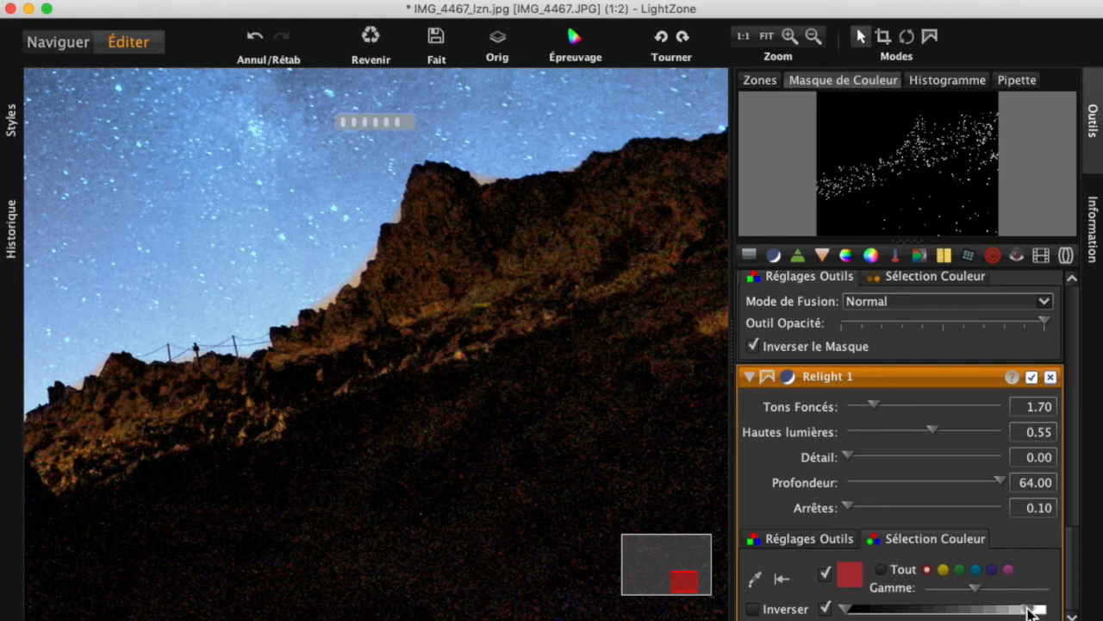
{"action": "left_click_drag", "start_coordinate": [1028, 610], "coordinate": [993, 610]}
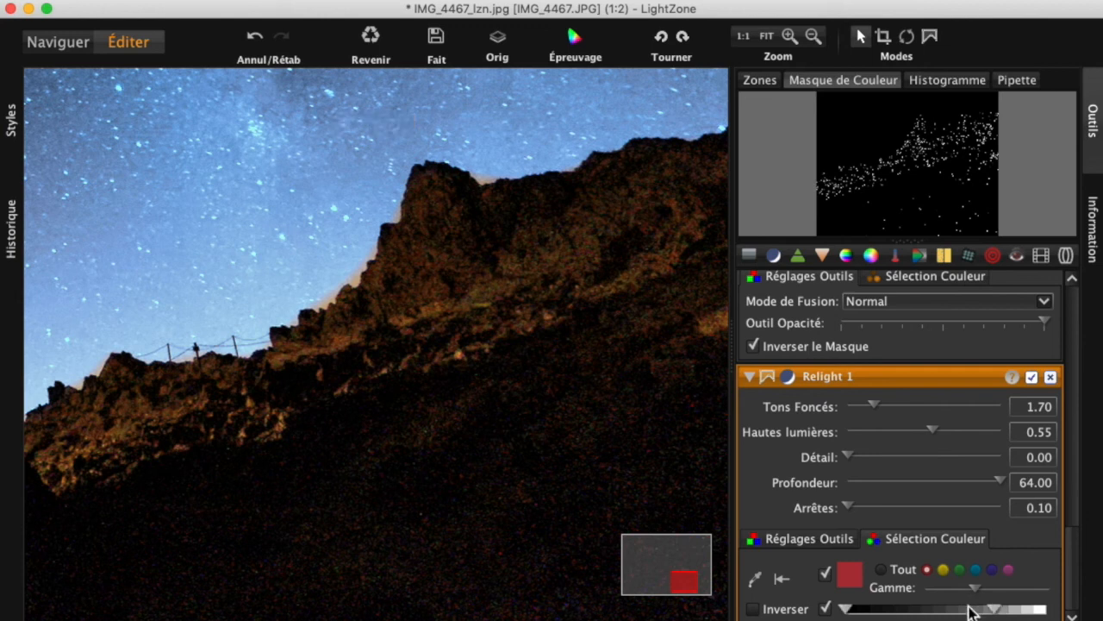
{"action": "left_click_drag", "start_coordinate": [1000, 610], "coordinate": [957, 613]}
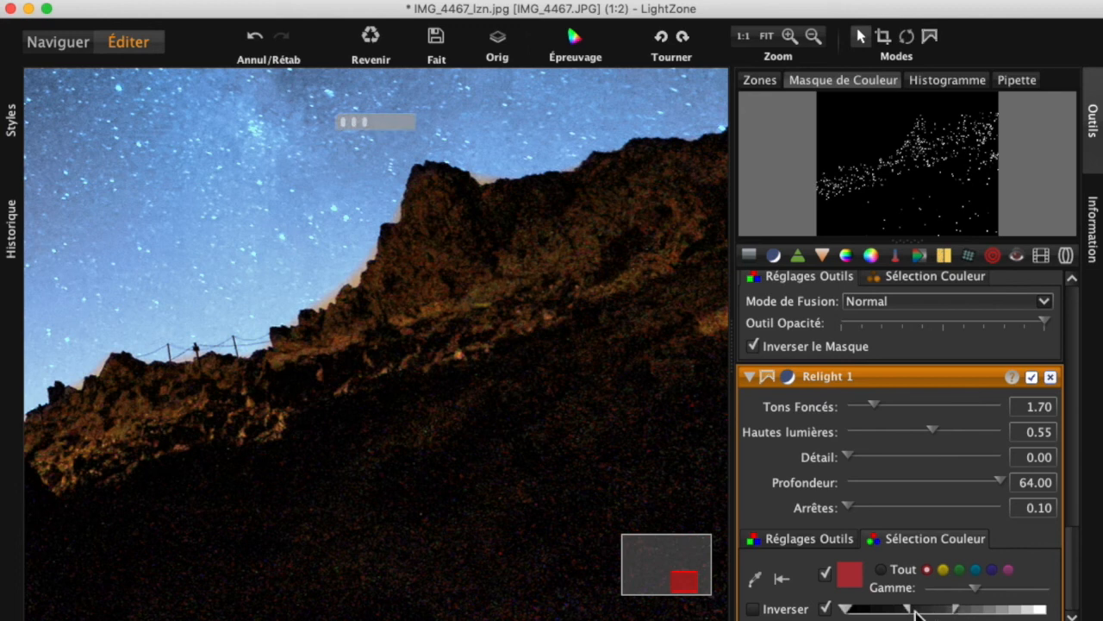
{"action": "left_click_drag", "start_coordinate": [956, 611], "coordinate": [897, 610]}
{"action": "mouse_move", "coordinate": [957, 612]}
{"action": "left_mouse_down"}
{"action": "mouse_move", "coordinate": [938, 614]}
{"action": "mouse_move", "coordinate": [1046, 612]}
{"action": "mouse_move", "coordinate": [901, 612]}
{"action": "mouse_move", "coordinate": [1002, 612]}
{"action": "mouse_move", "coordinate": [973, 611]}
{"action": "left_mouse_up"}
{"action": "mouse_move", "coordinate": [849, 612]}
{"action": "left_mouse_down"}
{"action": "mouse_move", "coordinate": [966, 612]}
{"action": "mouse_move", "coordinate": [837, 612]}
{"action": "left_mouse_up"}
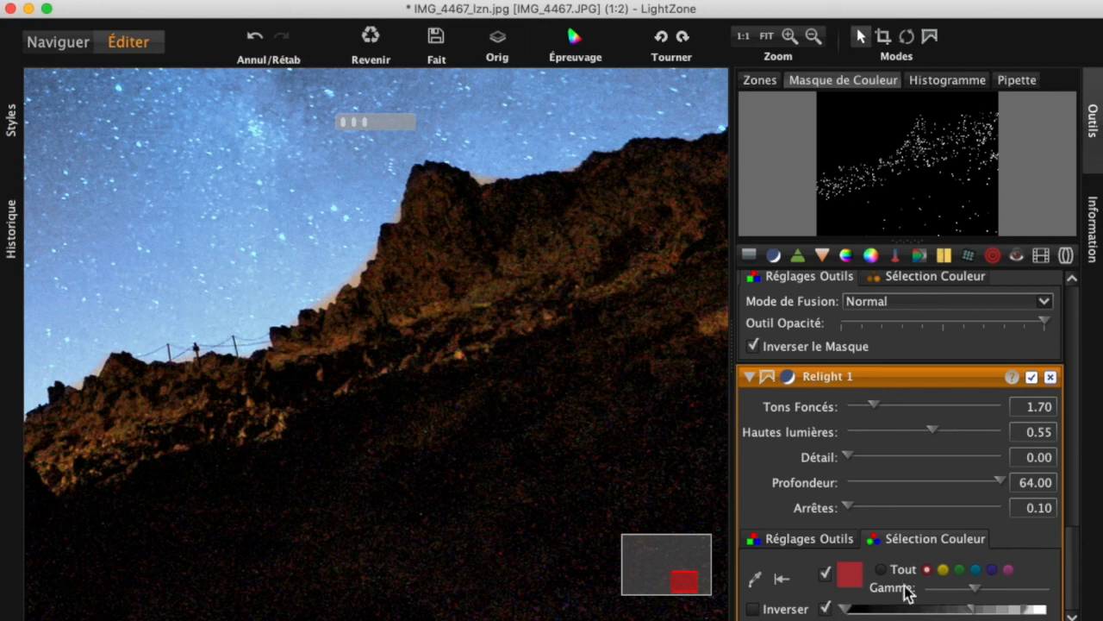
- Reset the foreground Relight 1's color selection to Tout and slightly lower its Outil Opacité
{"action": "left_click", "coordinate": [886, 572]}
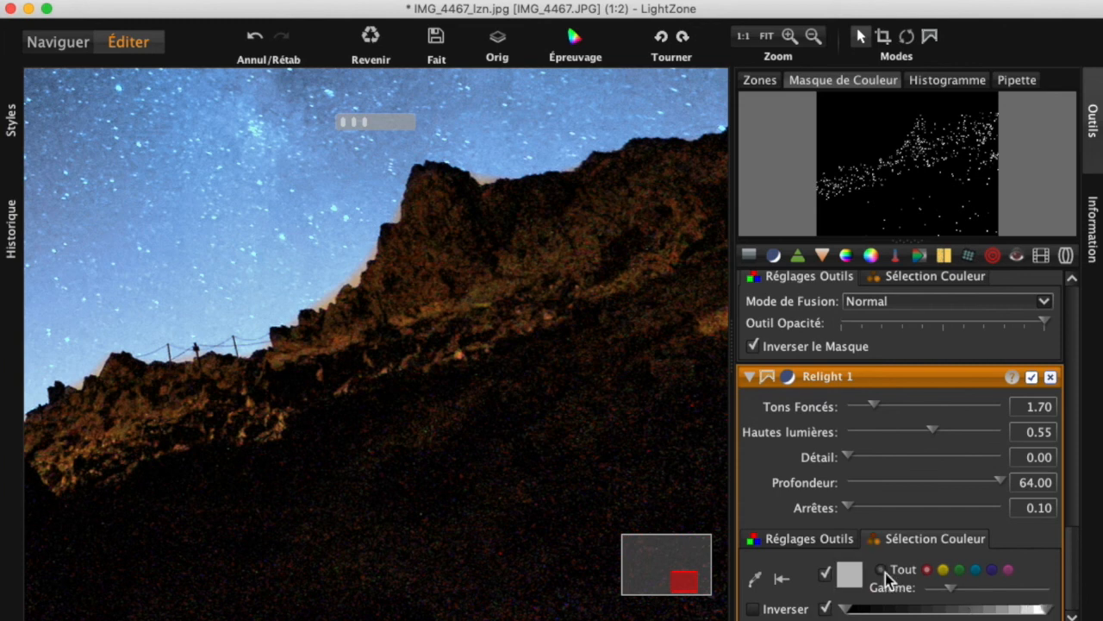
{"action": "left_click", "coordinate": [810, 540]}
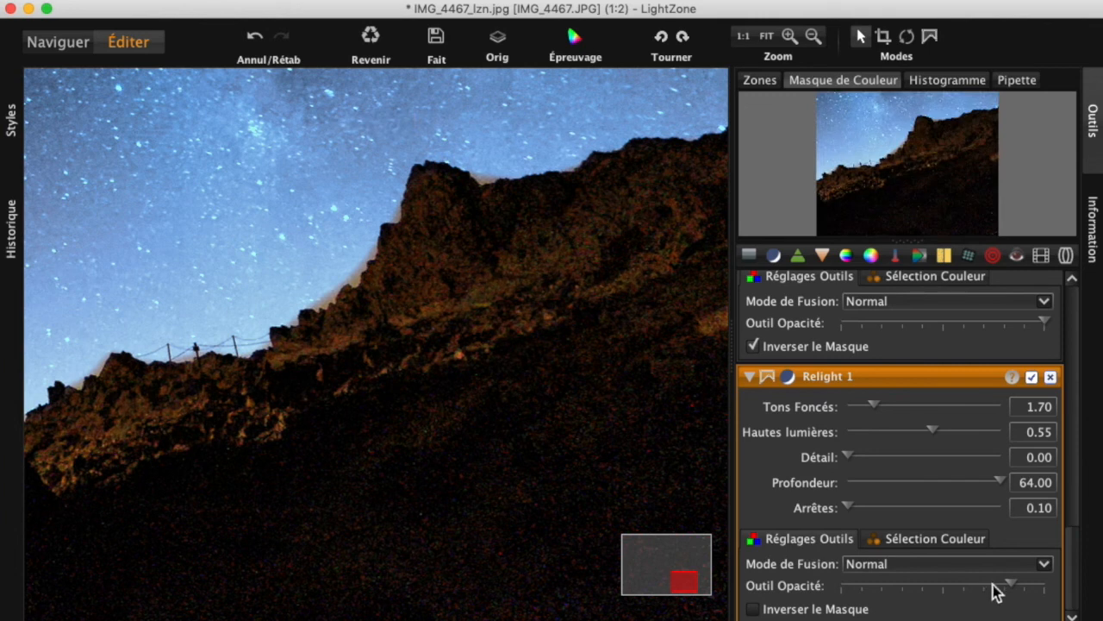
{"action": "mouse_move", "coordinate": [1012, 587]}
{"action": "left_mouse_down"}
{"action": "mouse_move", "coordinate": [907, 589]}
{"action": "mouse_move", "coordinate": [1011, 589]}
{"action": "left_mouse_up"}
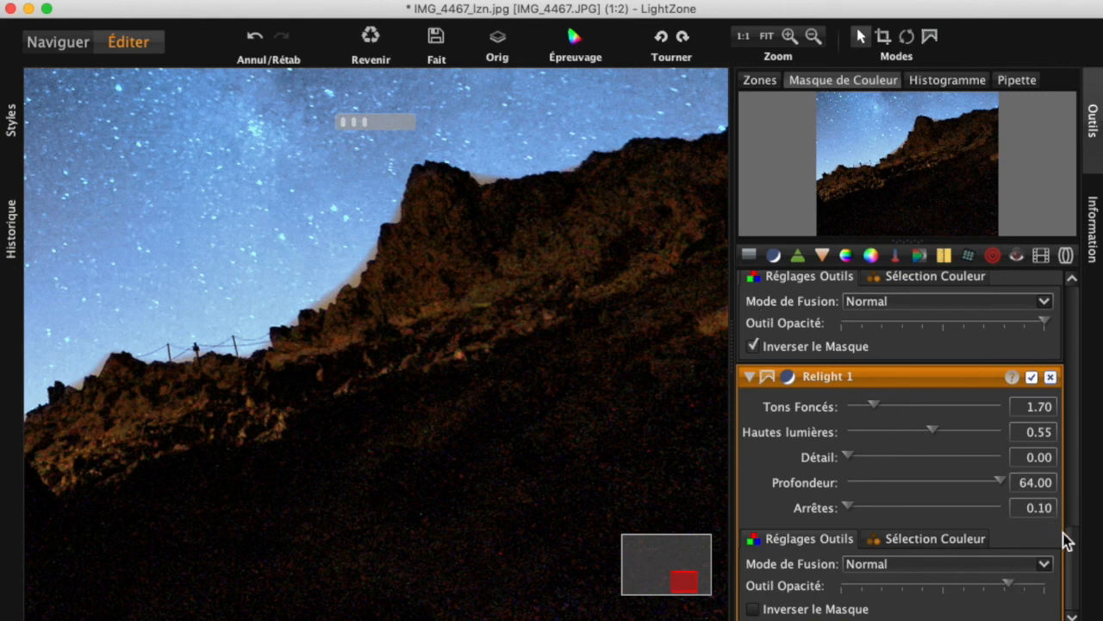
- Fit the whole photo in the view and compare the edited version repeatedly with the original
{"action": "left_click_drag", "start_coordinate": [1074, 552], "coordinate": [1079, 293]}
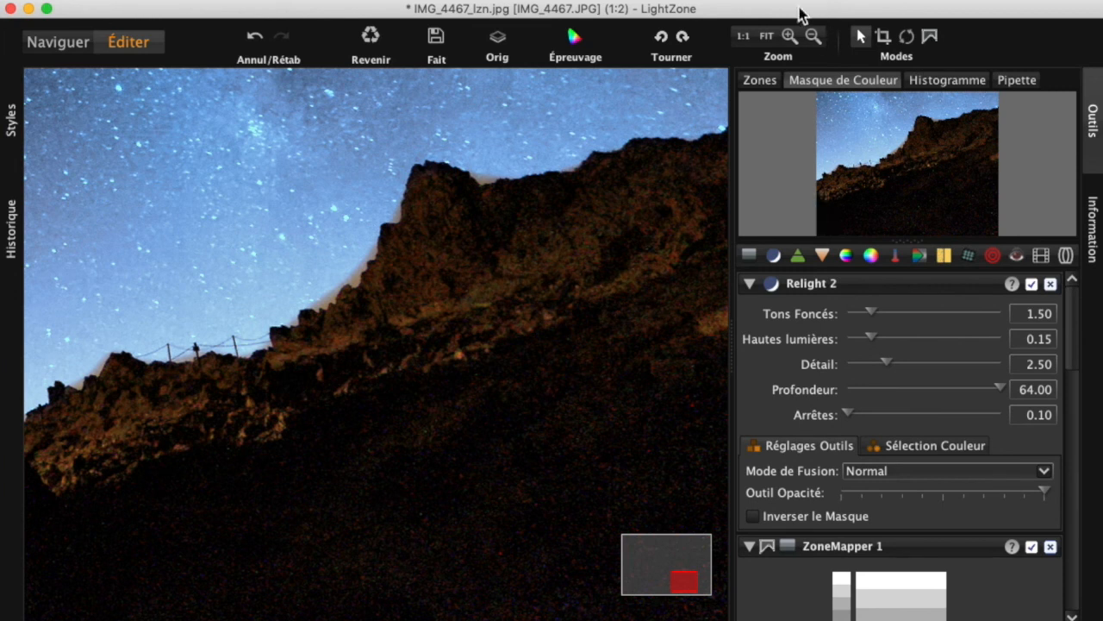
{"action": "left_click", "coordinate": [768, 37]}
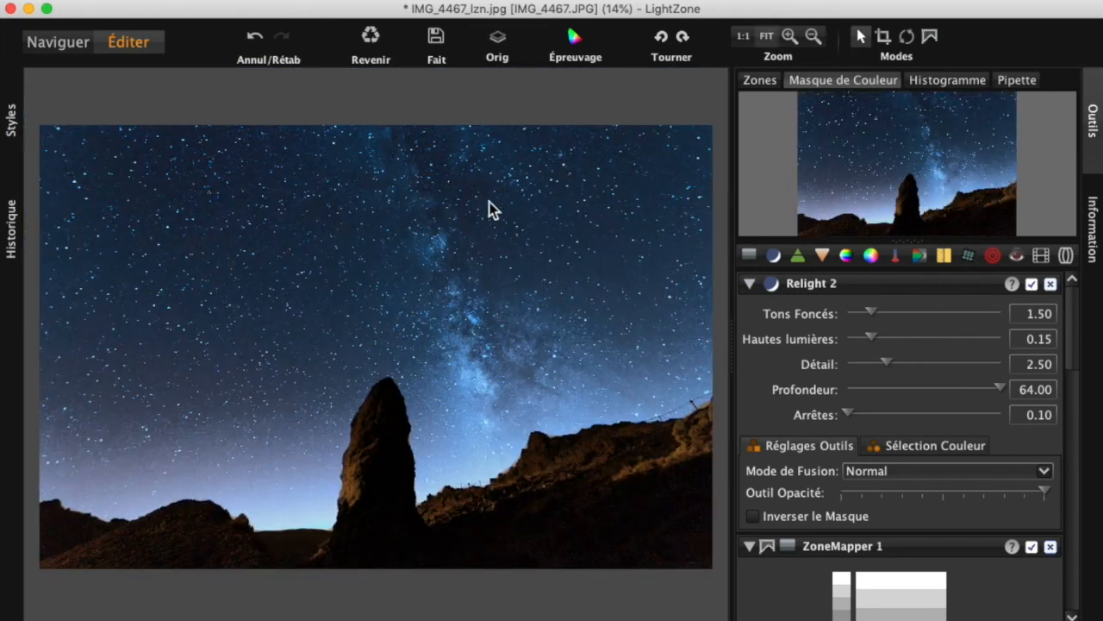
{"action": "left_click", "coordinate": [503, 42]}
{"action": "left_click", "coordinate": [502, 41]}
{"action": "left_click", "coordinate": [505, 42]}
{"action": "left_click", "coordinate": [507, 43]}
{"action": "left_click", "coordinate": [507, 43]}
{"action": "left_click", "coordinate": [507, 43]}
{"action": "left_click", "coordinate": [507, 43]}
{"action": "left_click", "coordinate": [507, 44]}
{"action": "left_click", "coordinate": [507, 43]}
{"action": "left_click", "coordinate": [507, 43]}
{"action": "left_click", "coordinate": [506, 43]}
{"action": "left_click", "coordinate": [507, 44]}
{"action": "left_click", "coordinate": [507, 43]}
{"action": "left_click", "coordinate": [507, 43]}
- Check the foreground's Relight 1 off and on, and set its Tons Foncés to 2.50 and Hautes lumières to 0.35
{"action": "left_click_drag", "start_coordinate": [1075, 334], "coordinate": [1092, 588]}
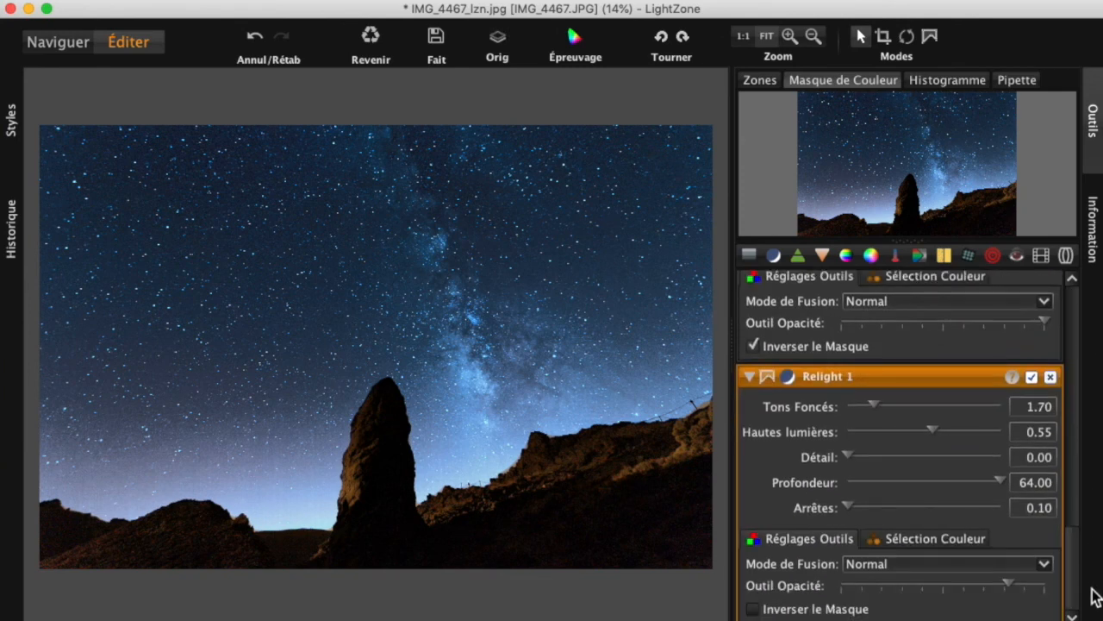
{"action": "left_click", "coordinate": [1032, 378]}
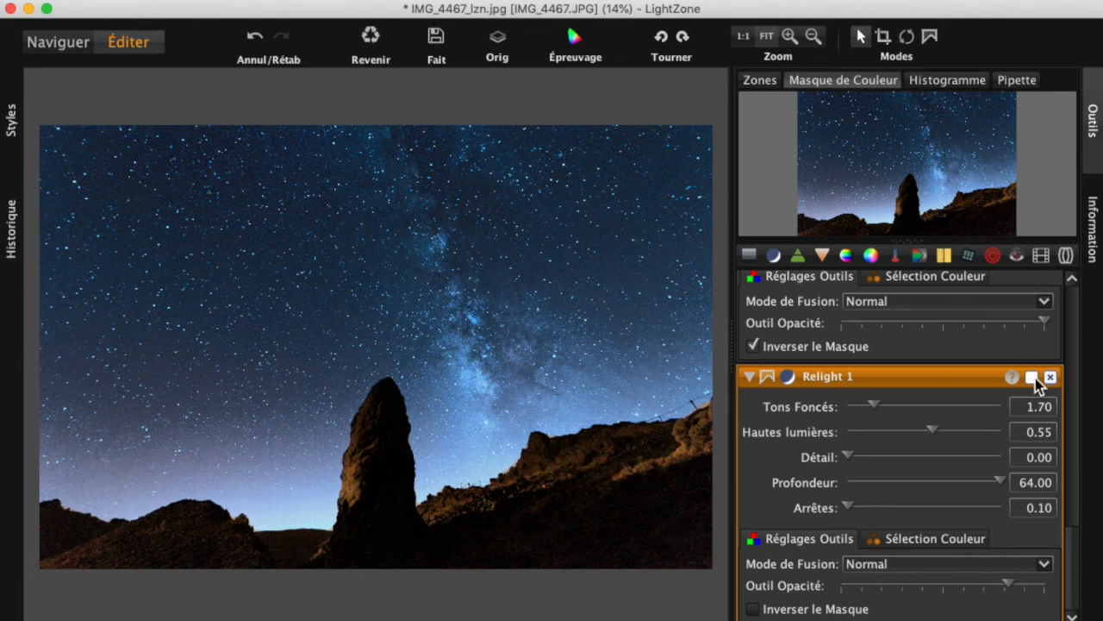
{"action": "left_click", "coordinate": [1032, 377]}
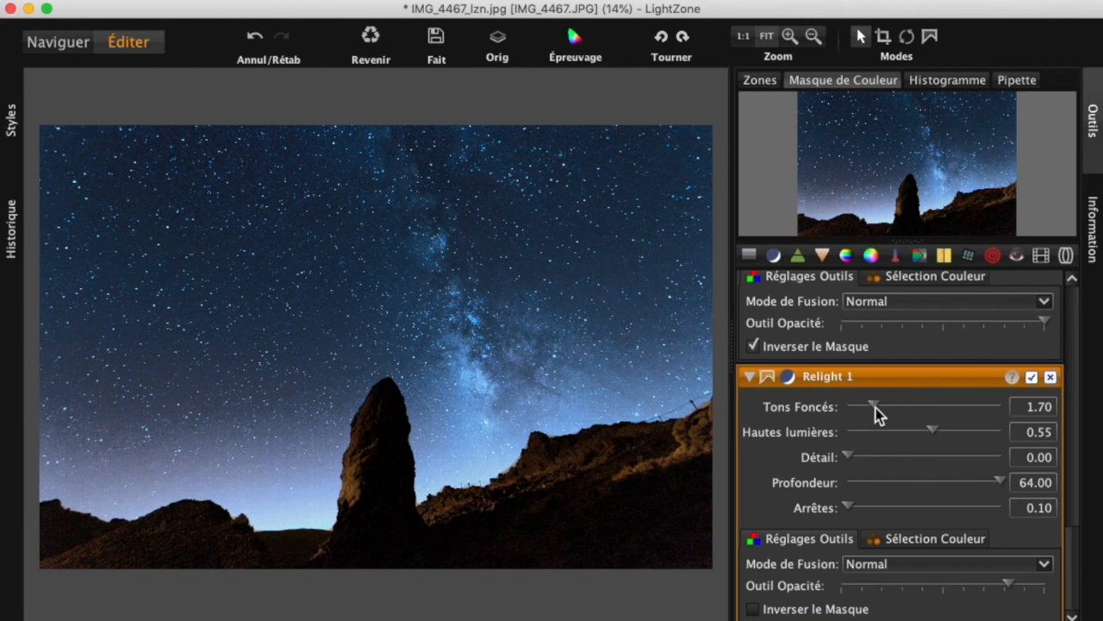
{"action": "left_click_drag", "start_coordinate": [874, 405], "coordinate": [883, 406]}
{"action": "left_click", "coordinate": [906, 430]}
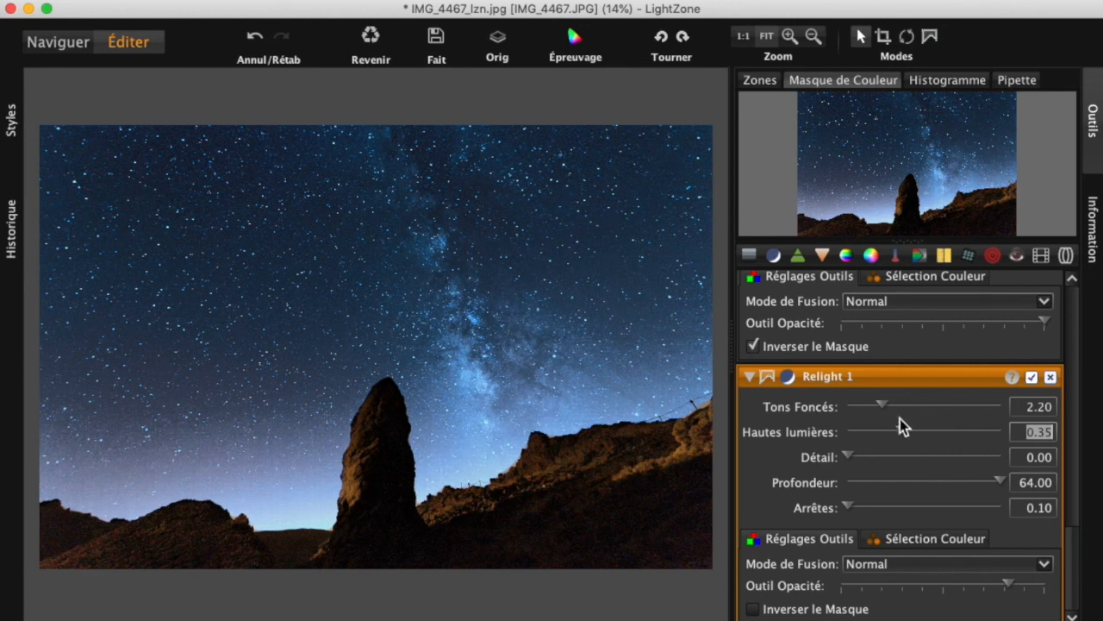
{"action": "left_click_drag", "start_coordinate": [882, 407], "coordinate": [887, 407]}
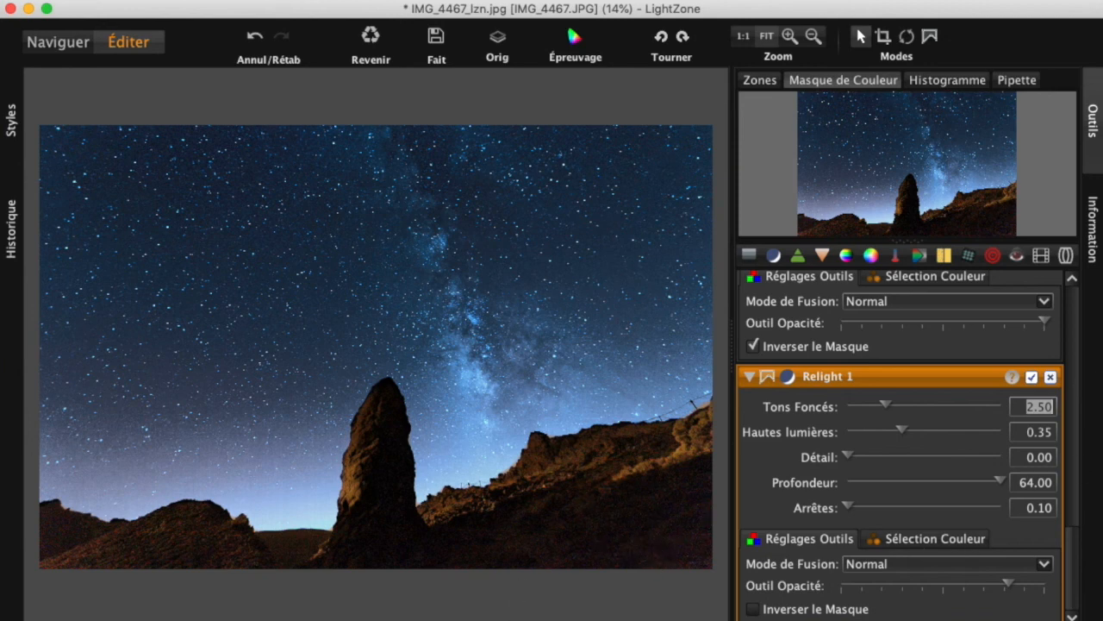
- Compare the foreground with Relight 1 disabled and enabled several times, leaving it enabled
{"action": "left_click", "coordinate": [1032, 378]}
{"action": "left_click", "coordinate": [1032, 378]}
{"action": "left_click", "coordinate": [1032, 378]}
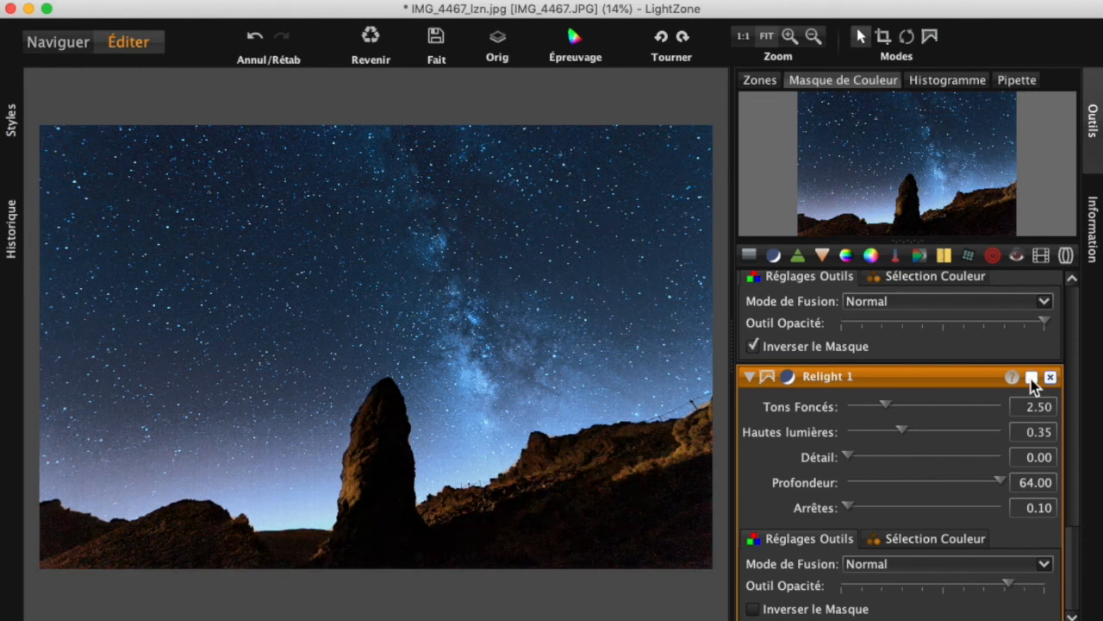
{"action": "left_click", "coordinate": [1032, 379]}
{"action": "left_click", "coordinate": [1032, 378]}
{"action": "left_click", "coordinate": [1032, 379]}
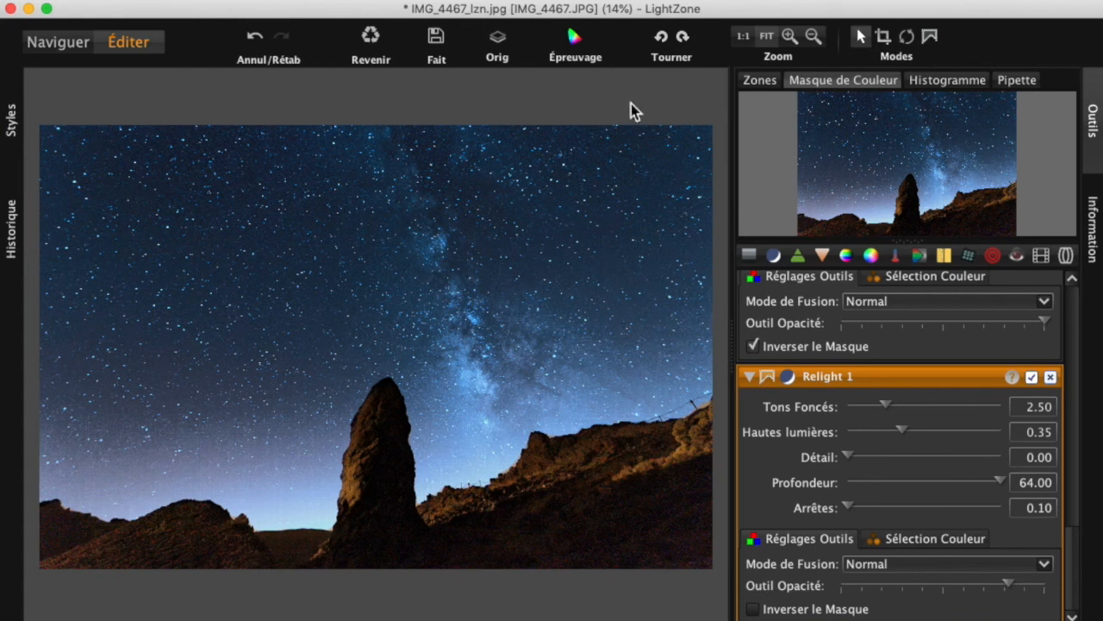
- Compare the readjusted photo repeatedly with the original, ending on the edited version
{"action": "left_click", "coordinate": [503, 43]}
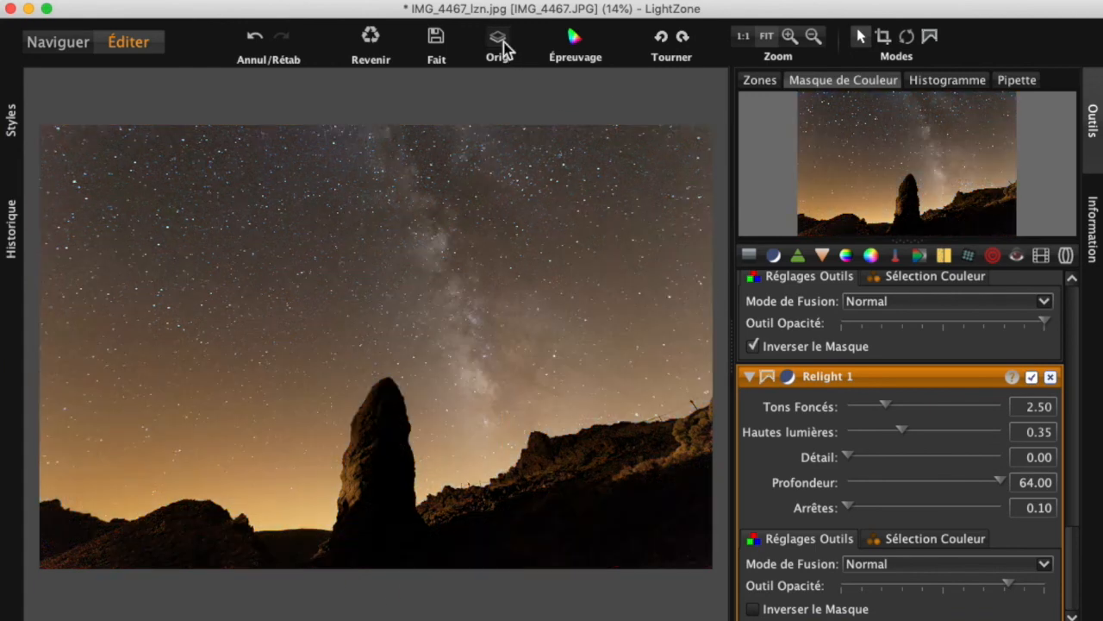
{"action": "left_click", "coordinate": [504, 44]}
{"action": "left_click", "coordinate": [504, 43]}
{"action": "left_click", "coordinate": [505, 43]}
{"action": "left_click", "coordinate": [505, 43]}
{"action": "left_click", "coordinate": [504, 43]}
{"action": "left_click", "coordinate": [505, 45]}
{"action": "left_click", "coordinate": [505, 47]}
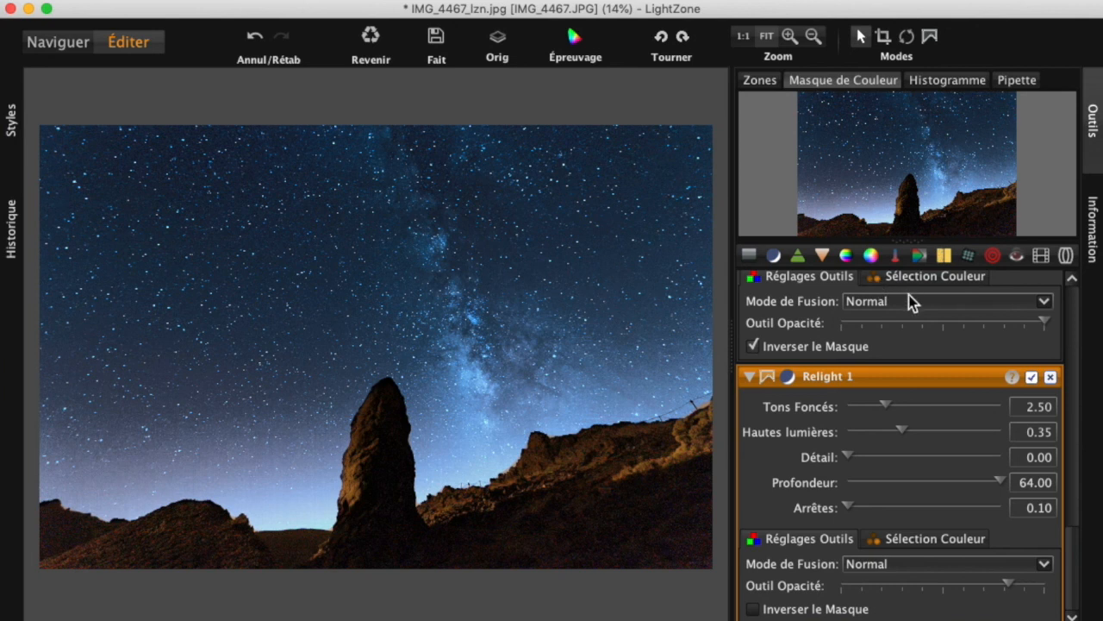